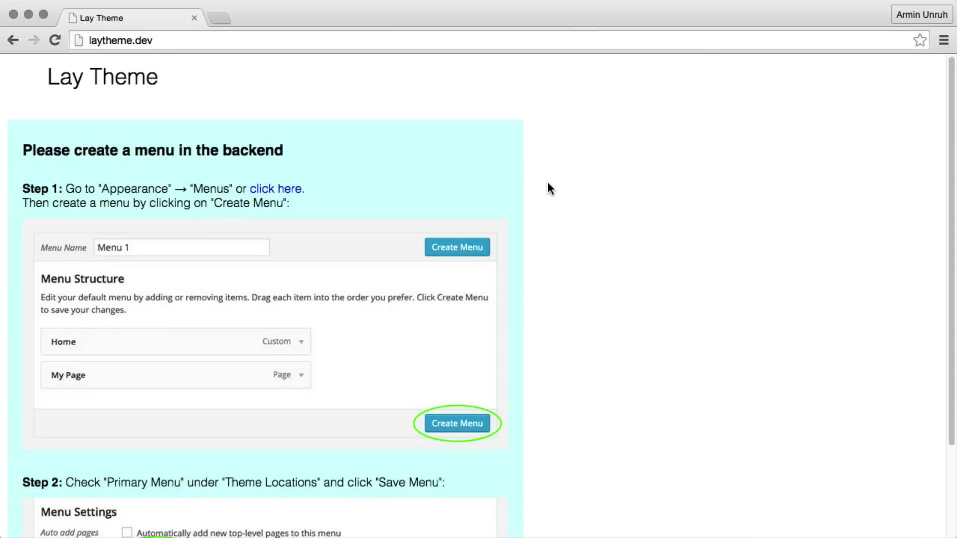
- Create Menu 1 with Home and Sample Page and save it as the Primary Menu
{"action": "scroll", "coordinate": [548, 183], "scroll_direction": "down", "scroll_amount": 3}
{"action": "scroll", "coordinate": [547, 183], "scroll_direction": "up", "scroll_amount": 2}
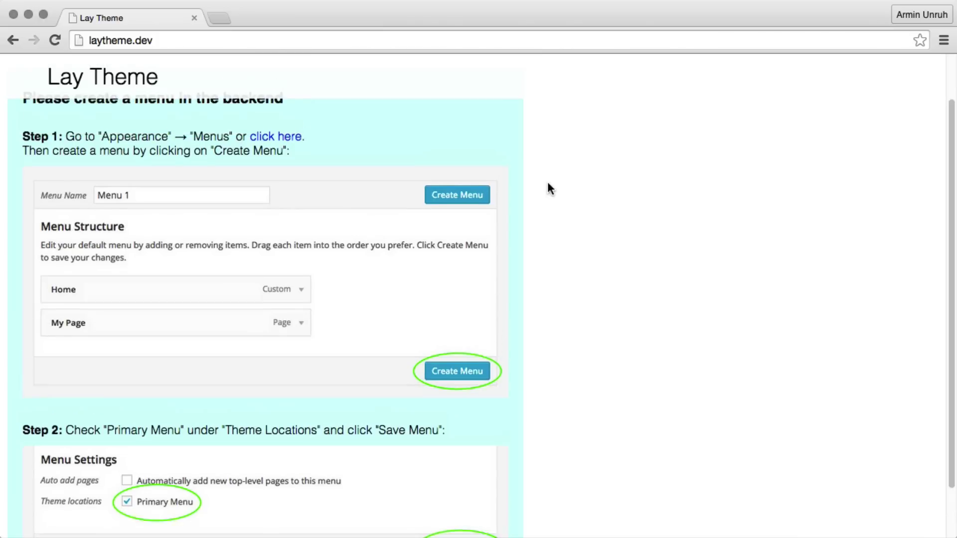
{"action": "left_click", "coordinate": [289, 170]}
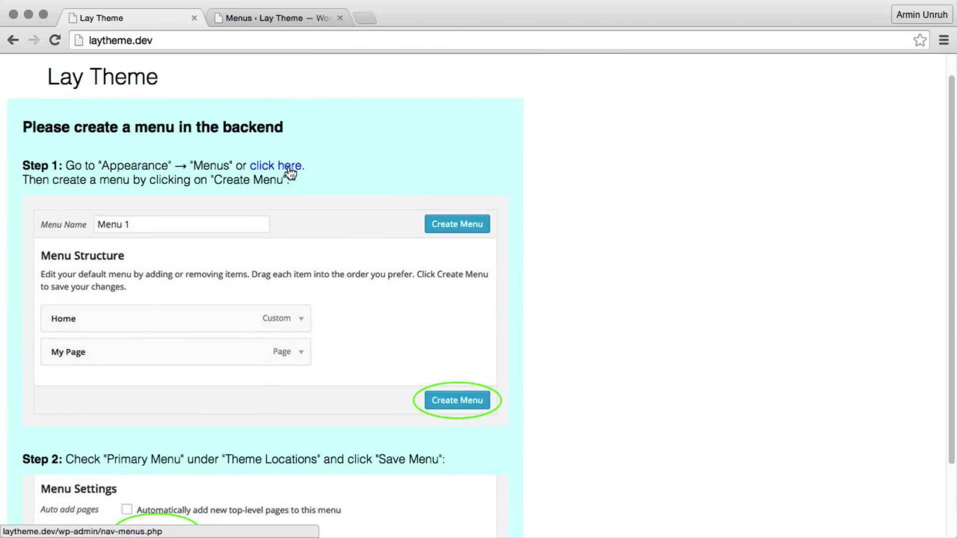
{"action": "left_click", "coordinate": [277, 18]}
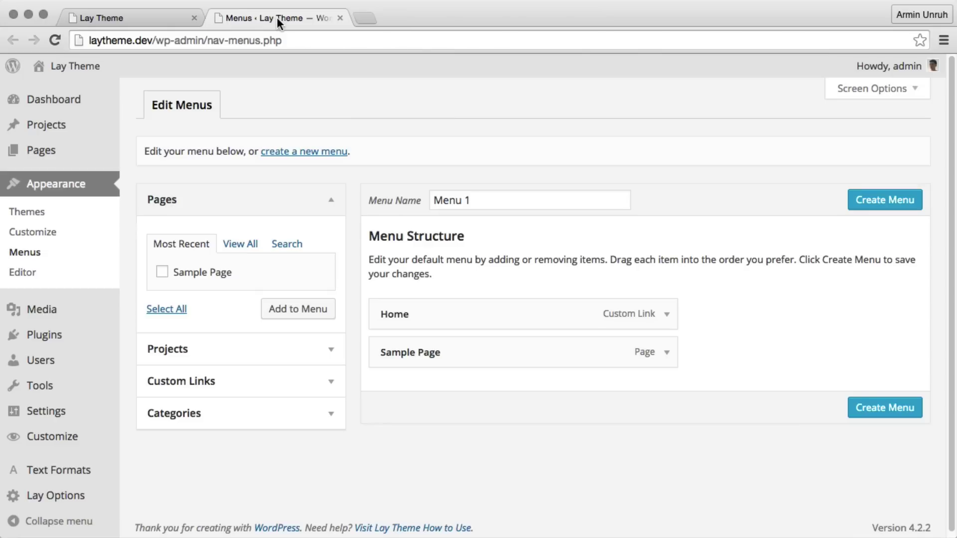
{"action": "left_click", "coordinate": [874, 407]}
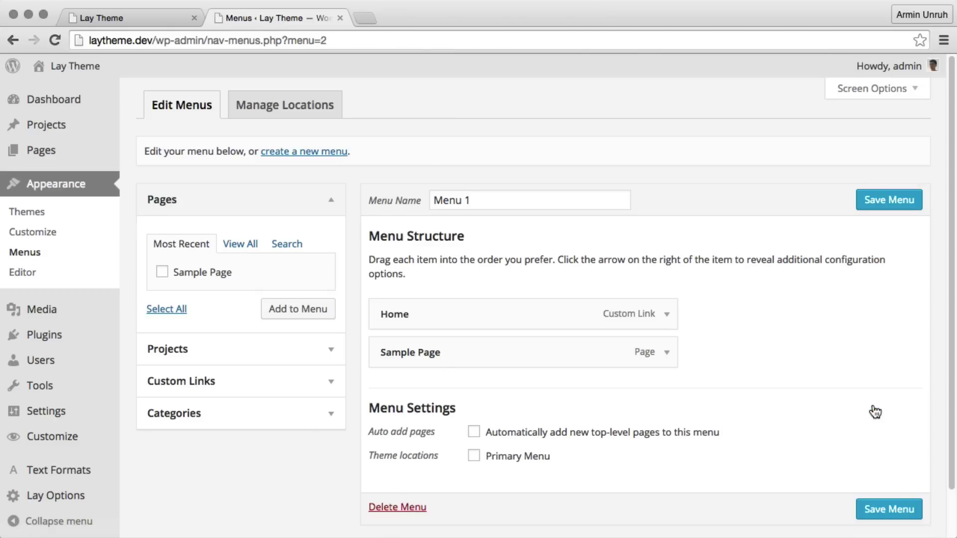
{"action": "left_click", "coordinate": [541, 459]}
{"action": "left_click", "coordinate": [894, 510]}
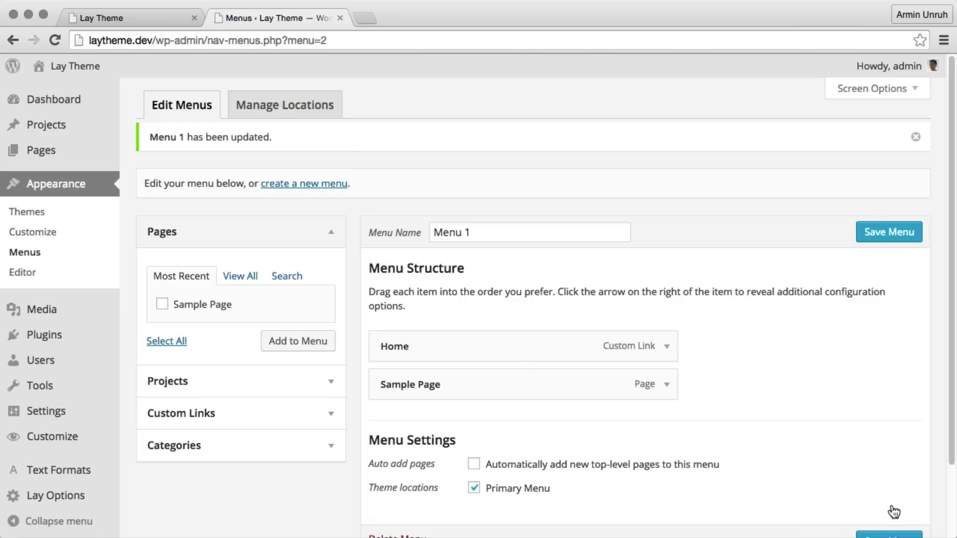
- Reload the live site to confirm the Home and Sample Page links, then return to Menus
{"action": "left_click", "coordinate": [172, 20]}
{"action": "left_click", "coordinate": [56, 42]}
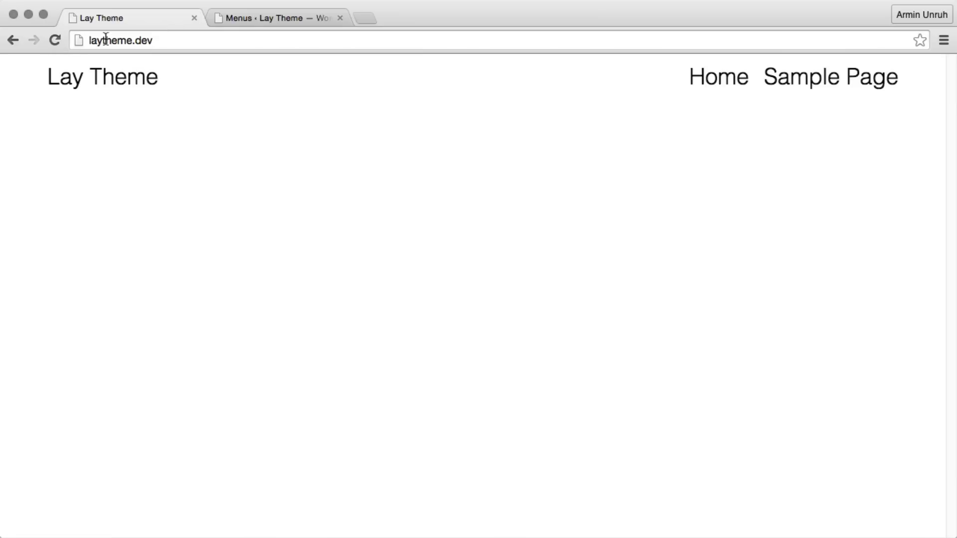
{"action": "left_click", "coordinate": [241, 23]}
- Start a new project titled 'My Title'
{"action": "mouse_move", "coordinate": [75, 128]}
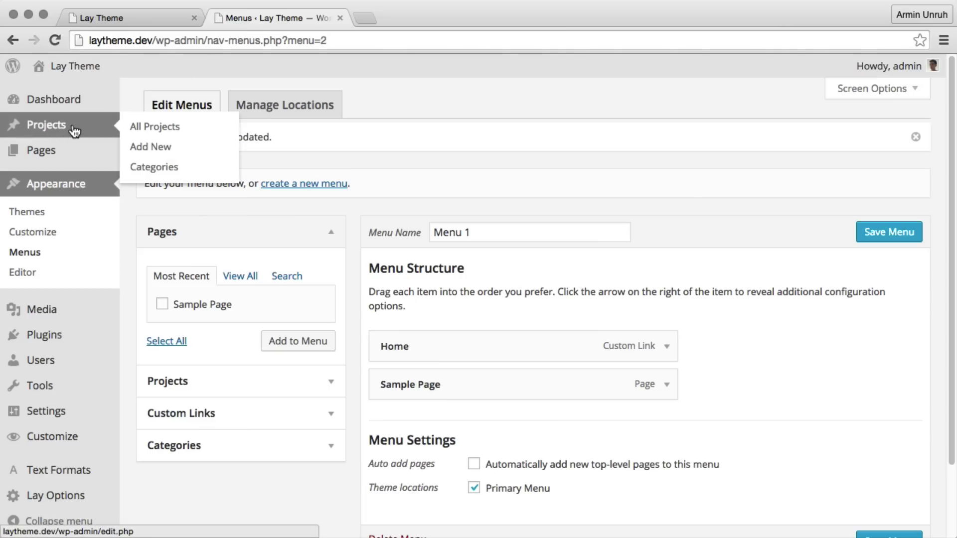
{"action": "left_click", "coordinate": [153, 146]}
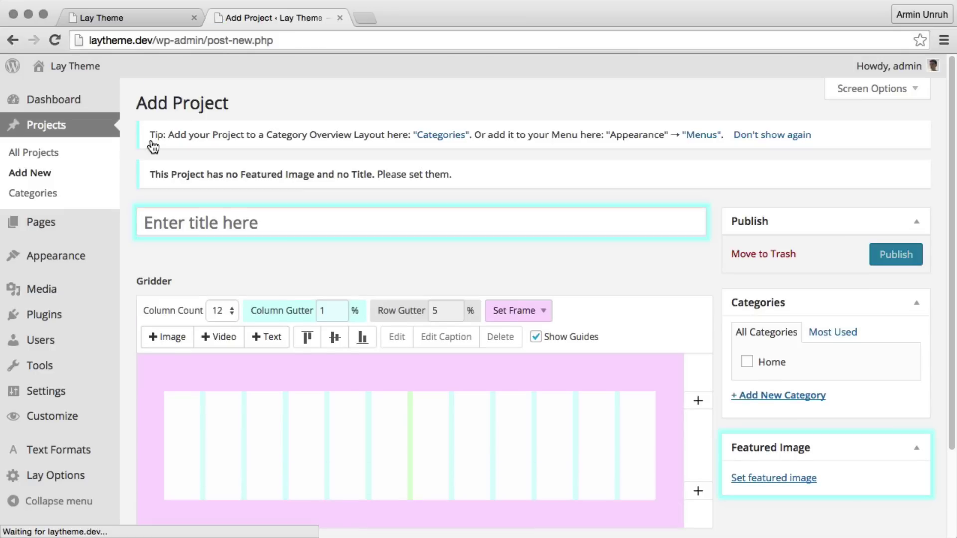
{"action": "left_click", "coordinate": [188, 212]}
{"action": "type", "text": "M"}
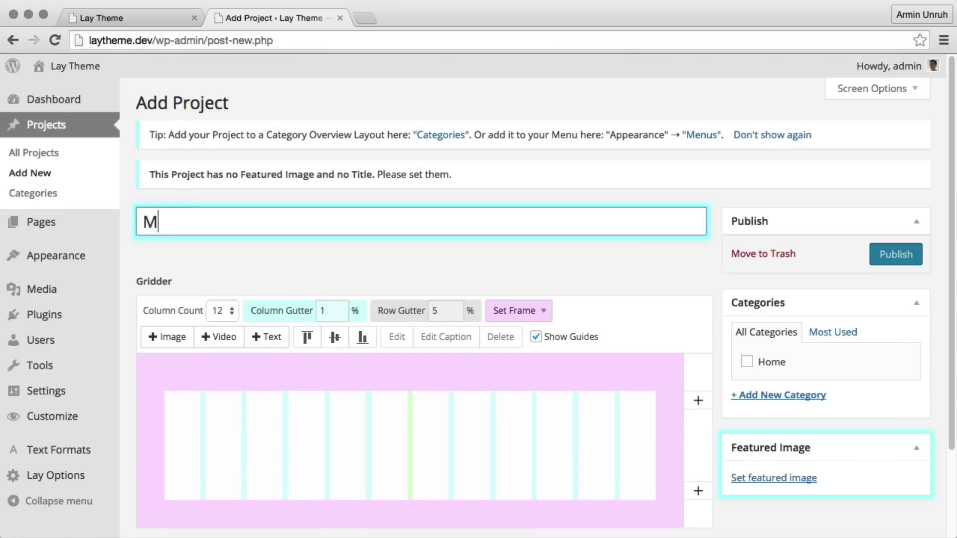
{"action": "type", "text": "y Title"}
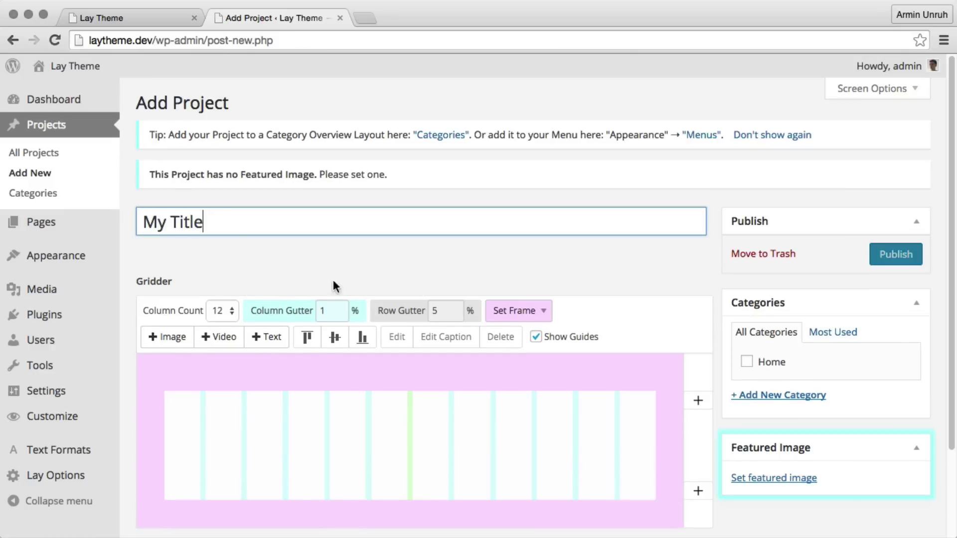
- Set ruine72.jpg, the black-dressed woman photo, as featured image and add a second grid row
{"action": "left_click", "coordinate": [749, 479]}
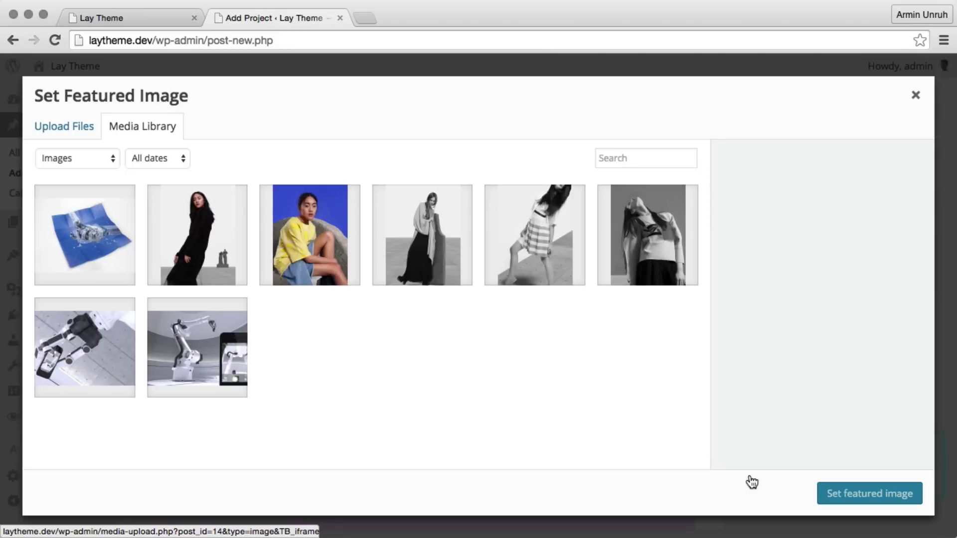
{"action": "left_click", "coordinate": [246, 256]}
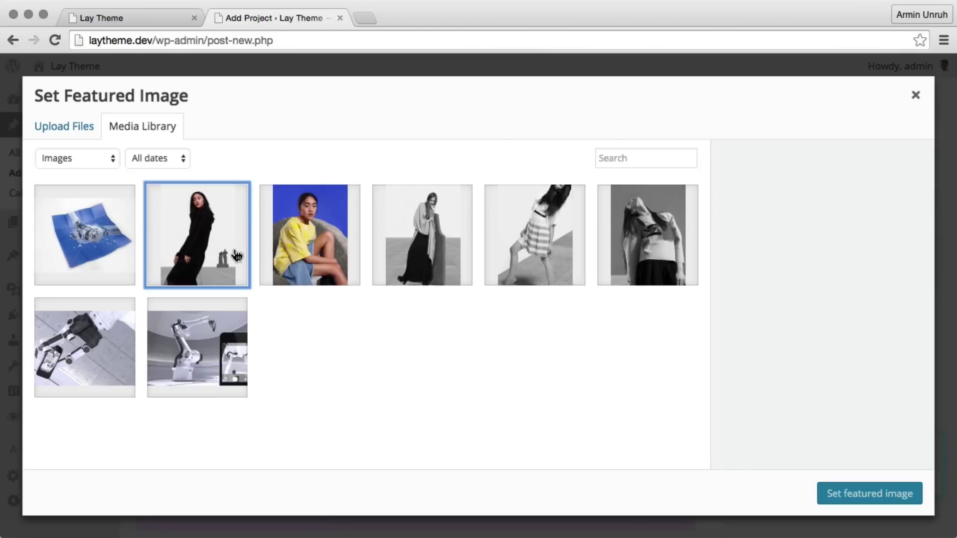
{"action": "left_click", "coordinate": [853, 496]}
{"action": "scroll", "coordinate": [464, 389], "scroll_direction": "down", "scroll_amount": 3}
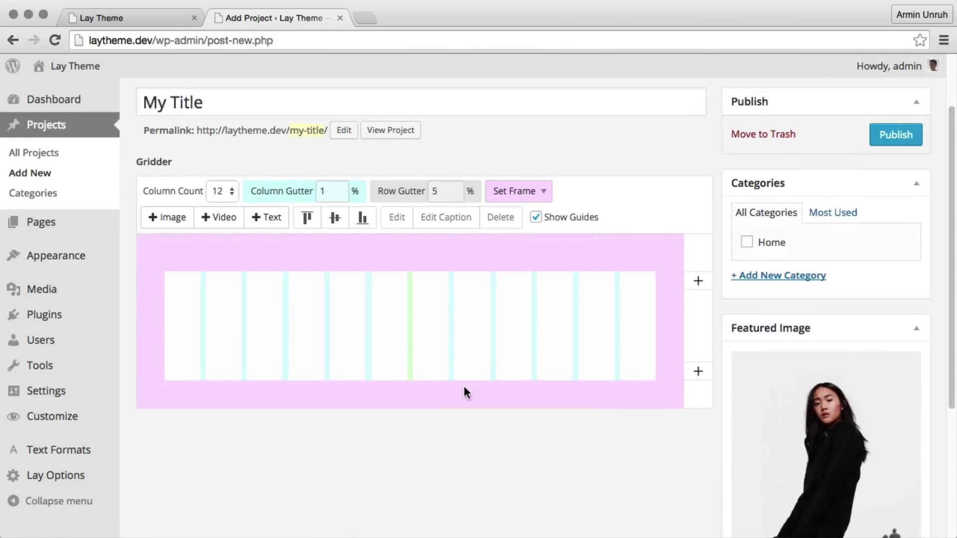
{"action": "left_click", "coordinate": [696, 373]}
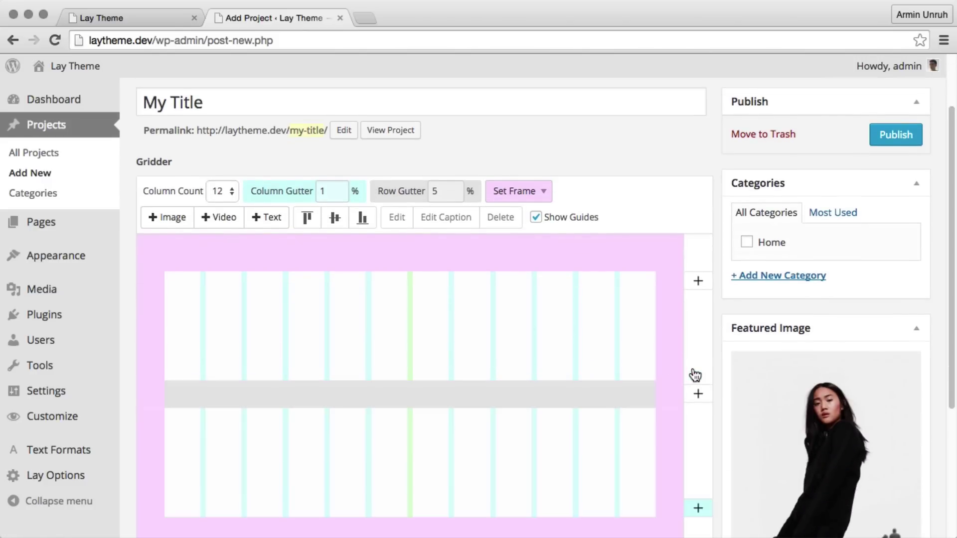
- Add photos 2–6 from the library and size the first one five columns wide
{"action": "left_click", "coordinate": [158, 225]}
{"action": "left_click", "coordinate": [187, 232]}
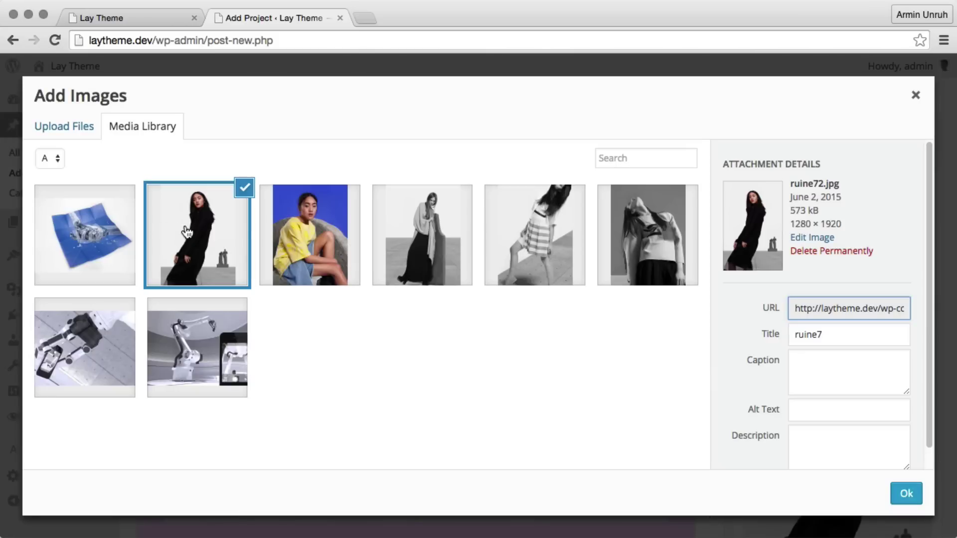
{"action": "left_click", "coordinate": [661, 232], "text": "shift"}
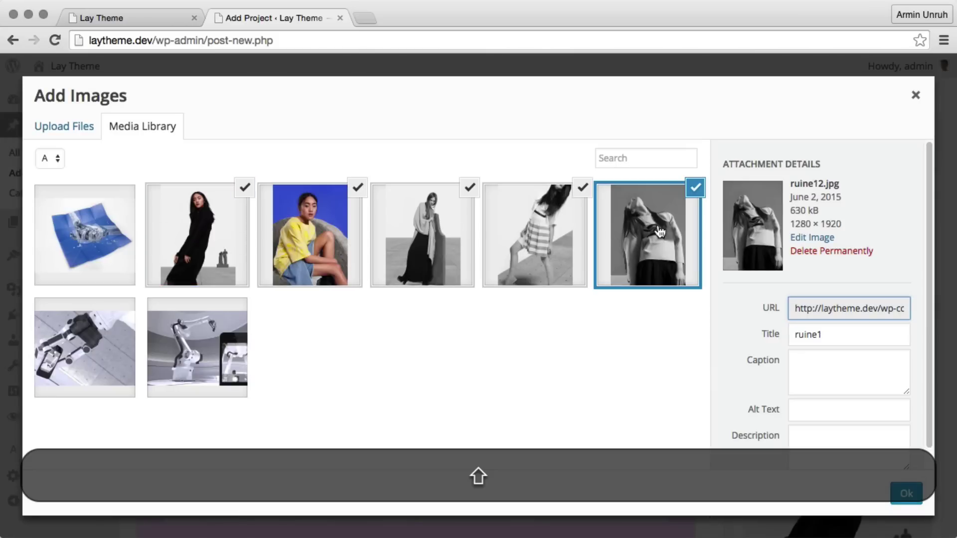
{"action": "left_click", "coordinate": [916, 493]}
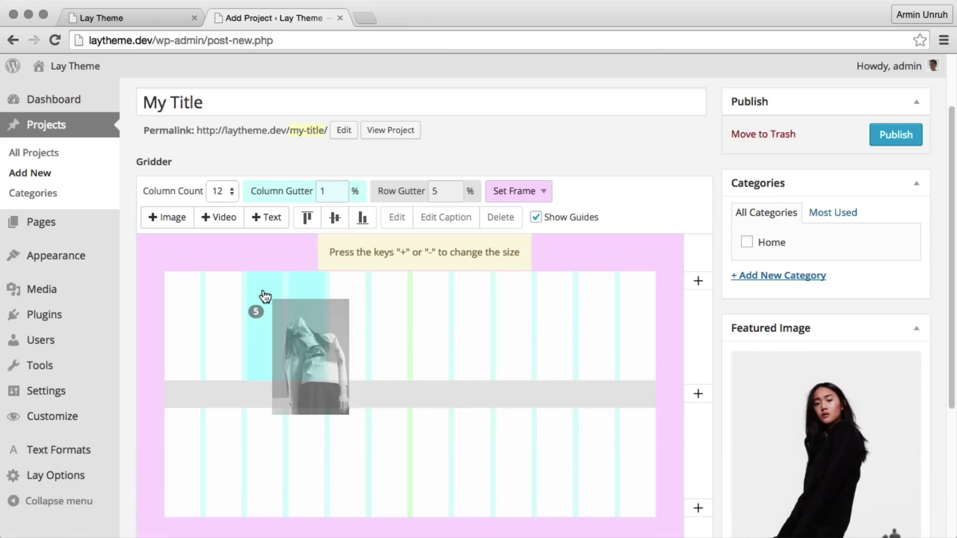
{"action": "key", "text": "plus"}
{"action": "key", "text": "plus"}
{"action": "key", "text": "plus"}
{"action": "key", "text": "minus"}
{"action": "key", "text": "minus"}
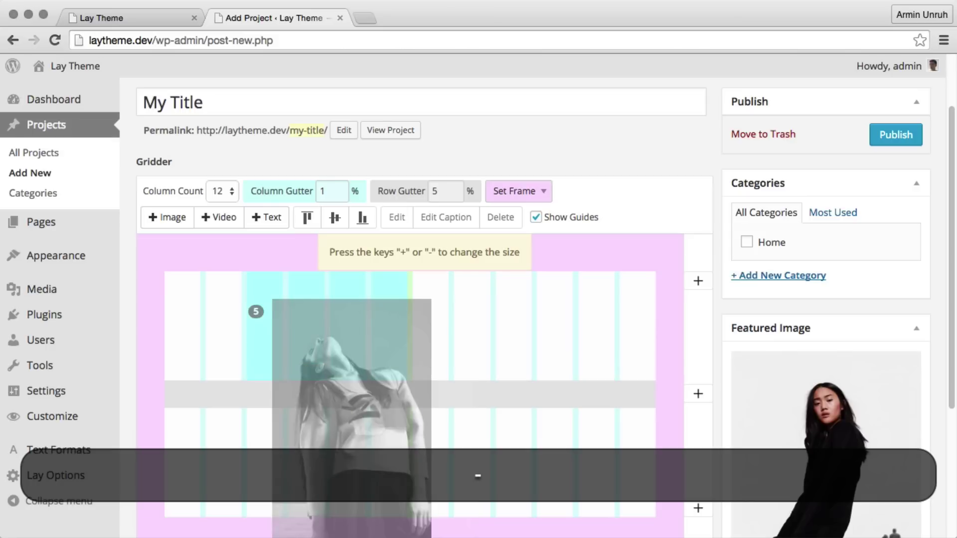
{"action": "key", "text": "plus"}
{"action": "key", "text": "plus"}
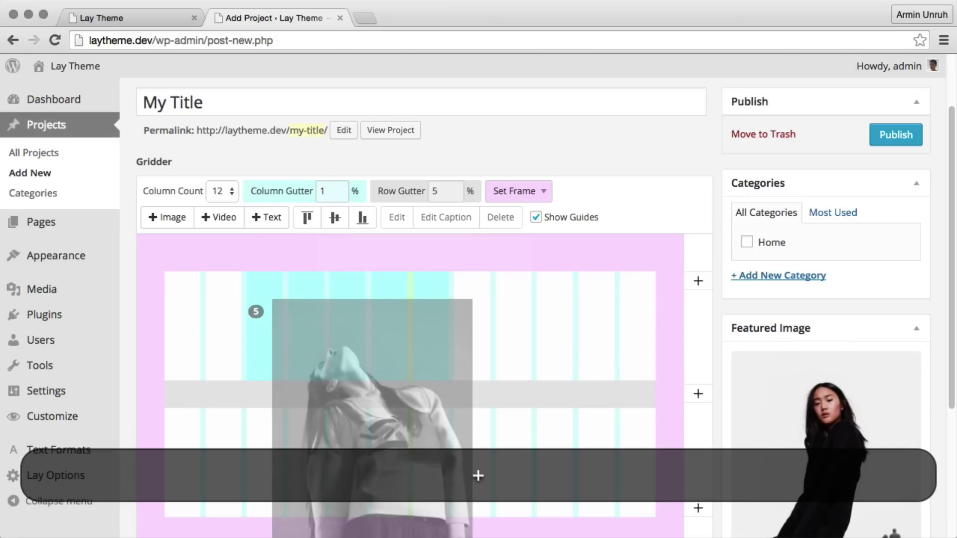
- Place the photos in the grid: two in row one, two in row two, the black-dressed one in row three
{"action": "left_click", "coordinate": [261, 289]}
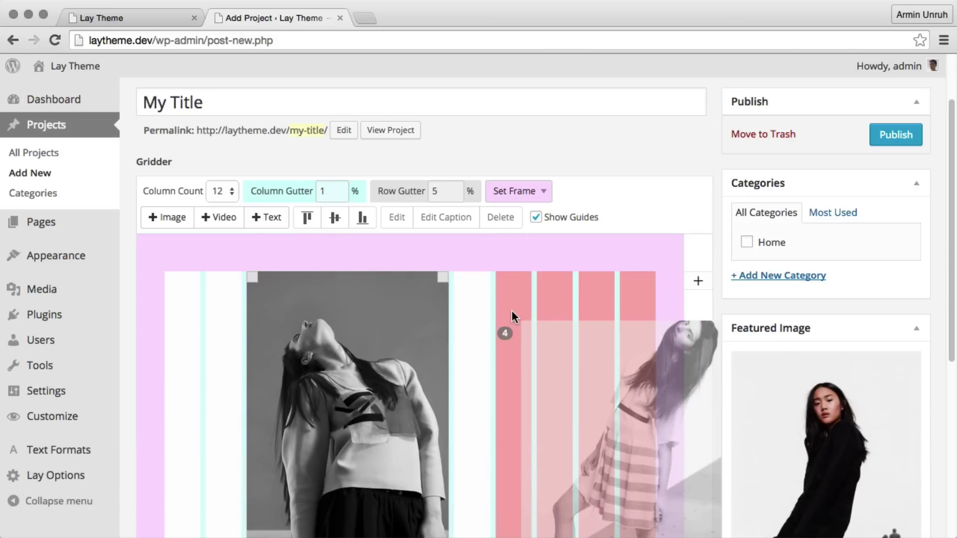
{"action": "left_click", "coordinate": [472, 317]}
{"action": "scroll", "coordinate": [469, 314], "scroll_direction": "down", "scroll_amount": 5}
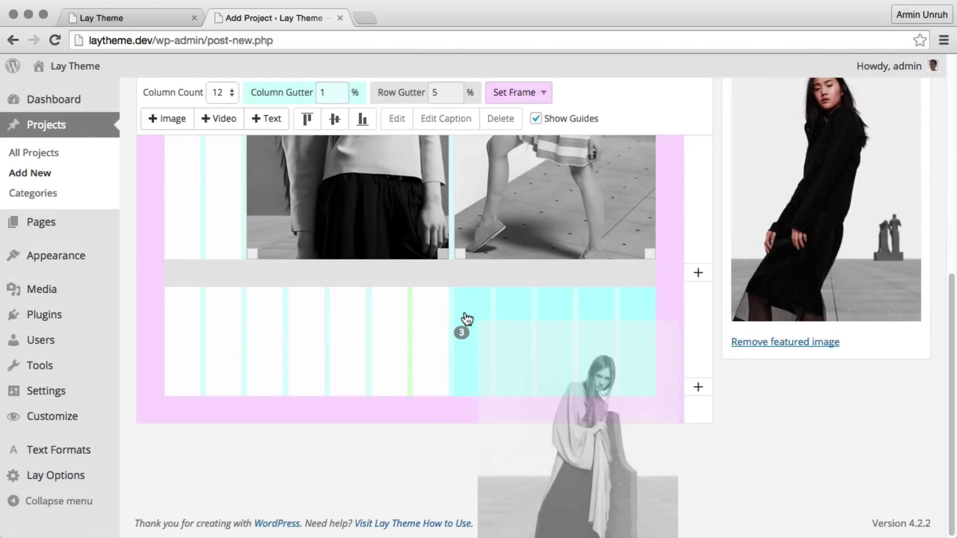
{"action": "left_click", "coordinate": [425, 334]}
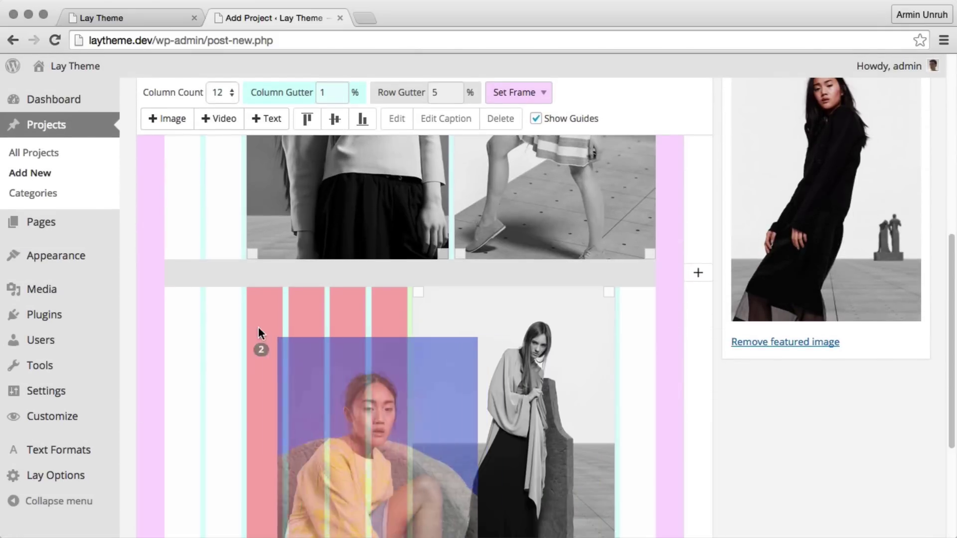
{"action": "left_click", "coordinate": [180, 329]}
{"action": "scroll", "coordinate": [234, 399], "scroll_direction": "down", "scroll_amount": 4}
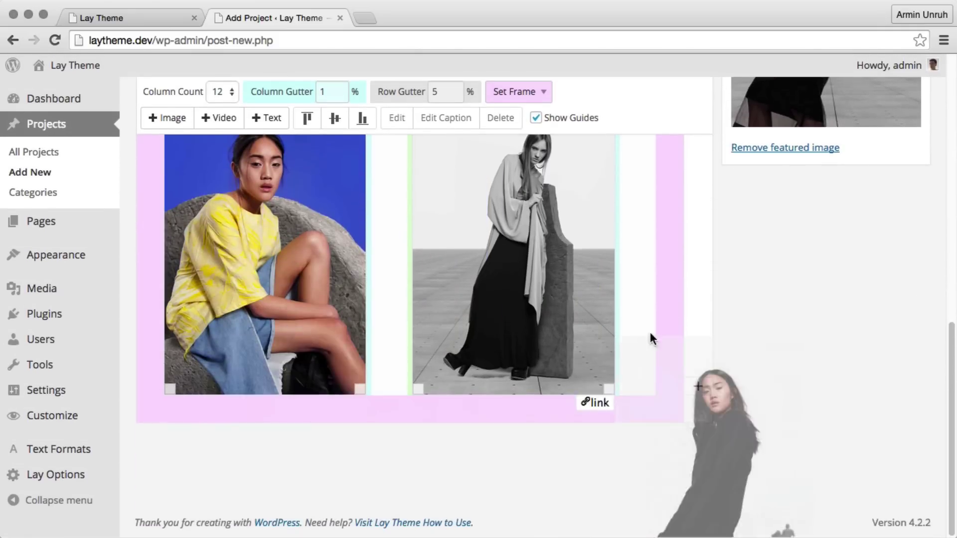
{"action": "scroll", "coordinate": [391, 401], "scroll_direction": "down", "scroll_amount": 3}
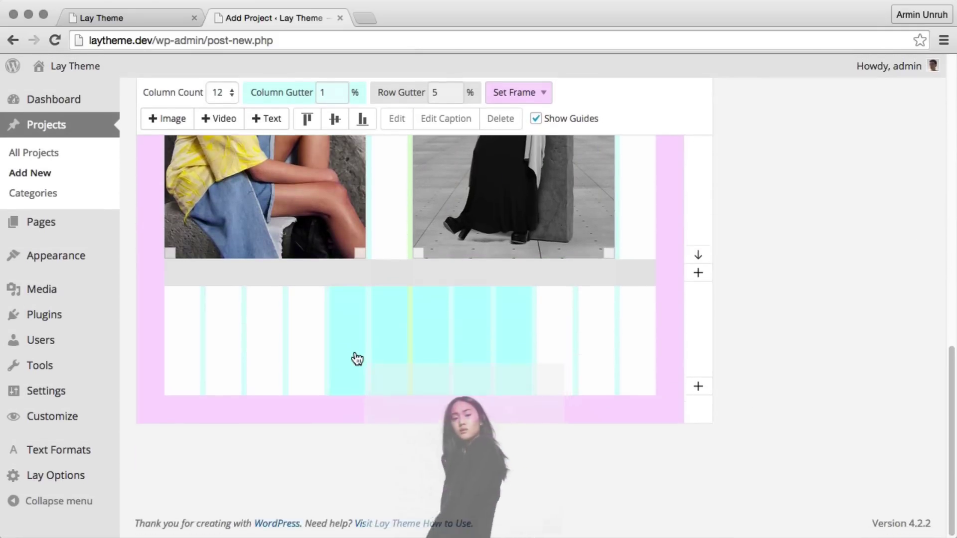
{"action": "left_click", "coordinate": [352, 334]}
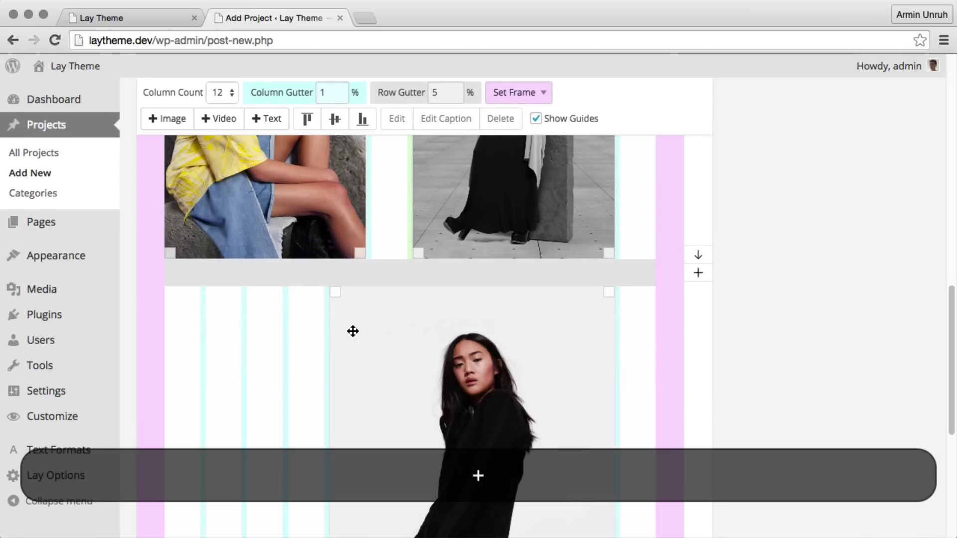
{"action": "scroll", "coordinate": [353, 331], "scroll_direction": "up", "scroll_amount": 5}
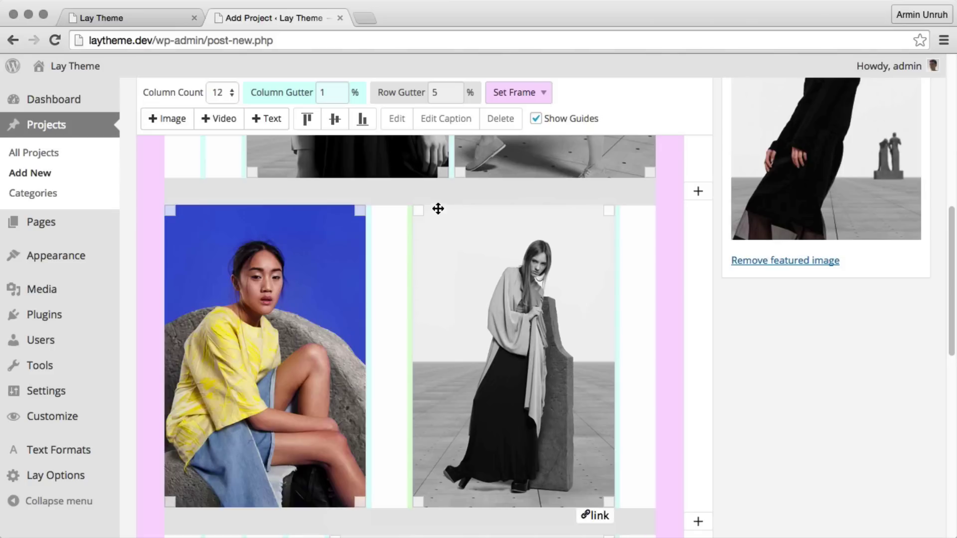
- Shrink the standing grey woman photo and align it to the top of its row
{"action": "left_click_drag", "start_coordinate": [417, 211], "coordinate": [503, 283]}
{"action": "left_click", "coordinate": [527, 361]}
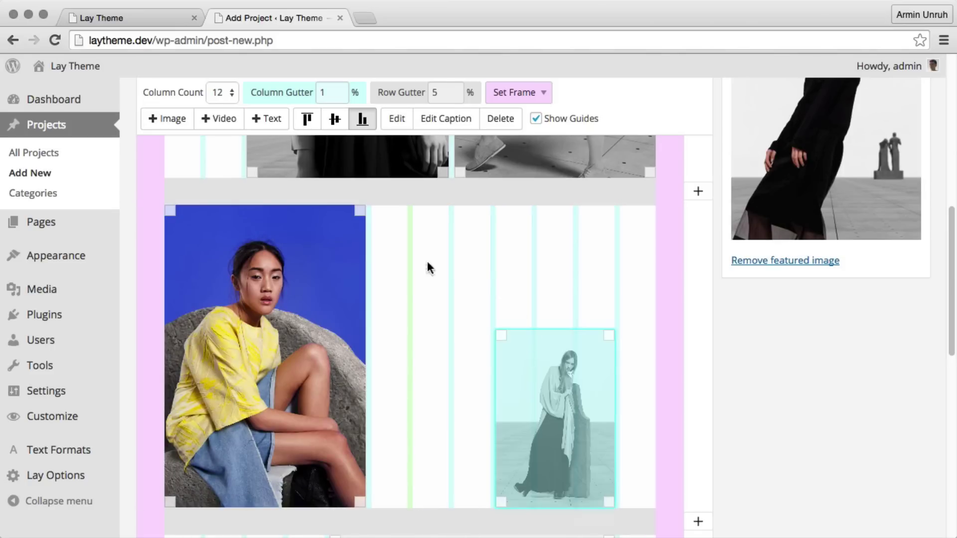
{"action": "left_click", "coordinate": [335, 120]}
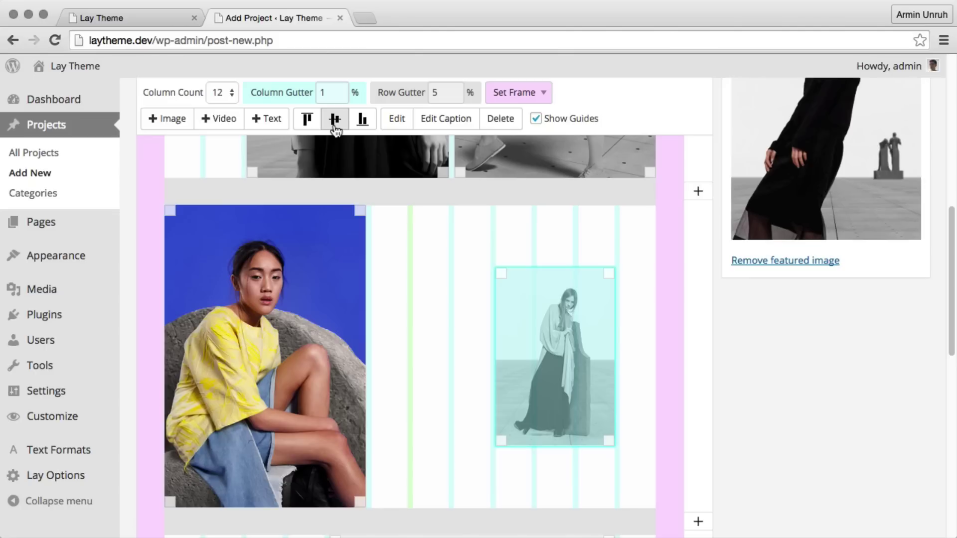
{"action": "left_click", "coordinate": [310, 121]}
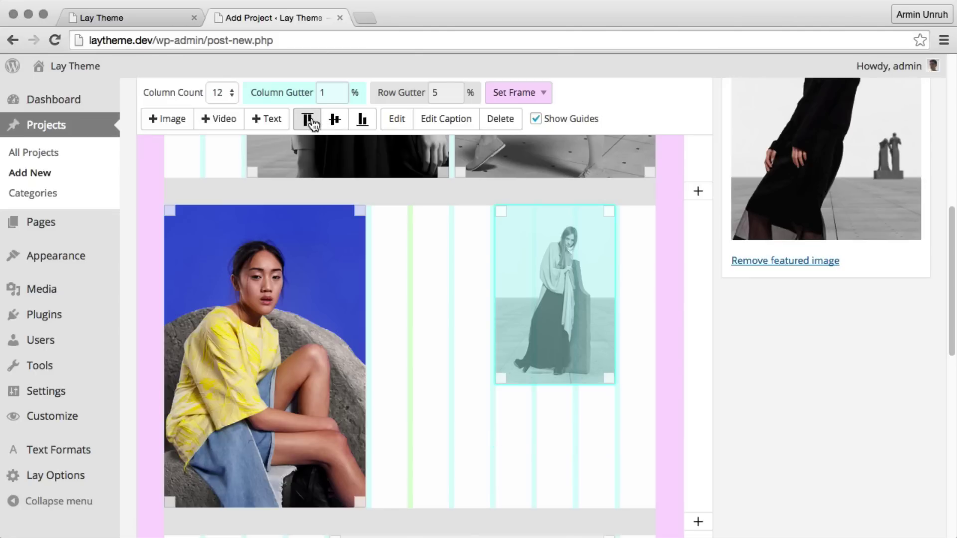
{"action": "left_click", "coordinate": [405, 247]}
- Move the yellow-shirt photo row up and insert an empty row above the two-photo row
{"action": "left_click", "coordinate": [699, 211]}
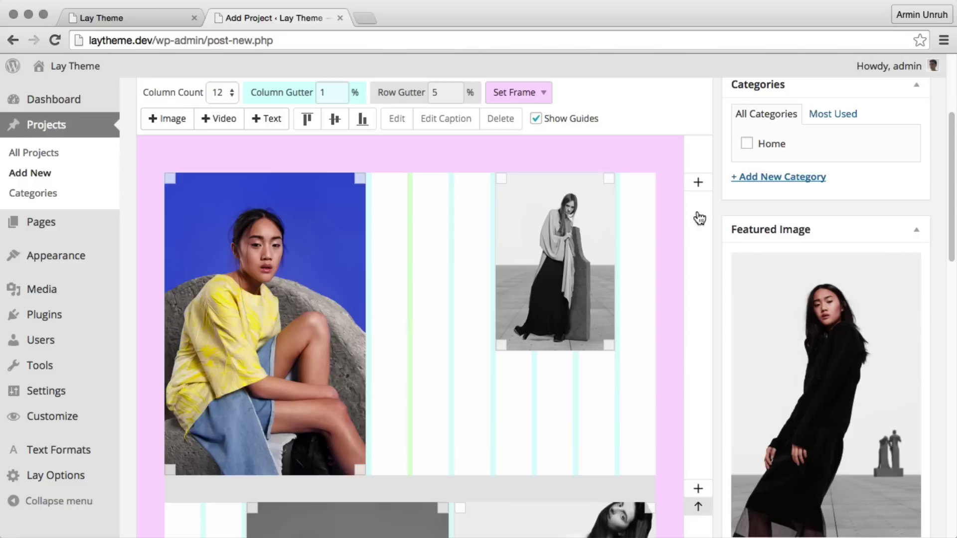
{"action": "scroll", "coordinate": [698, 215], "scroll_direction": "down", "scroll_amount": 5}
{"action": "scroll", "coordinate": [698, 216], "scroll_direction": "down", "scroll_amount": 2}
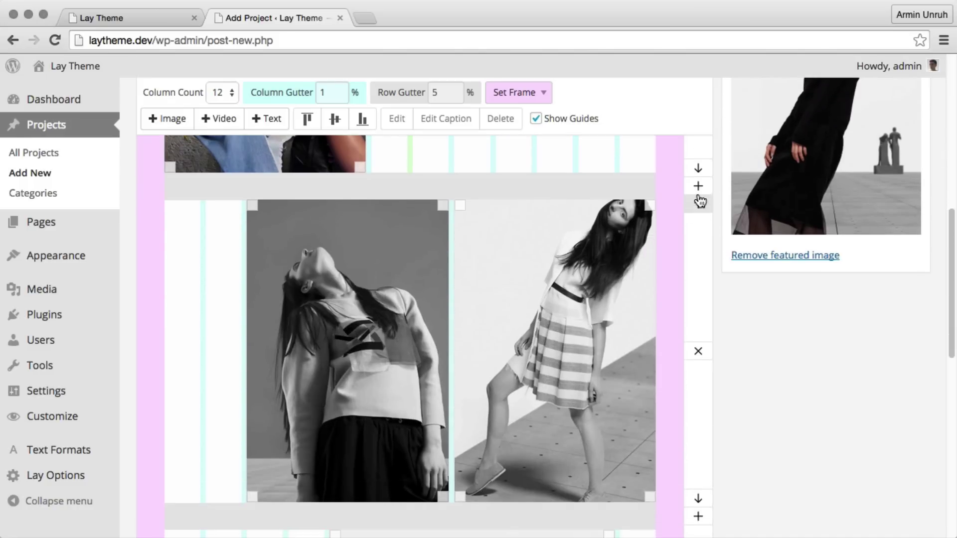
{"action": "left_click", "coordinate": [698, 185]}
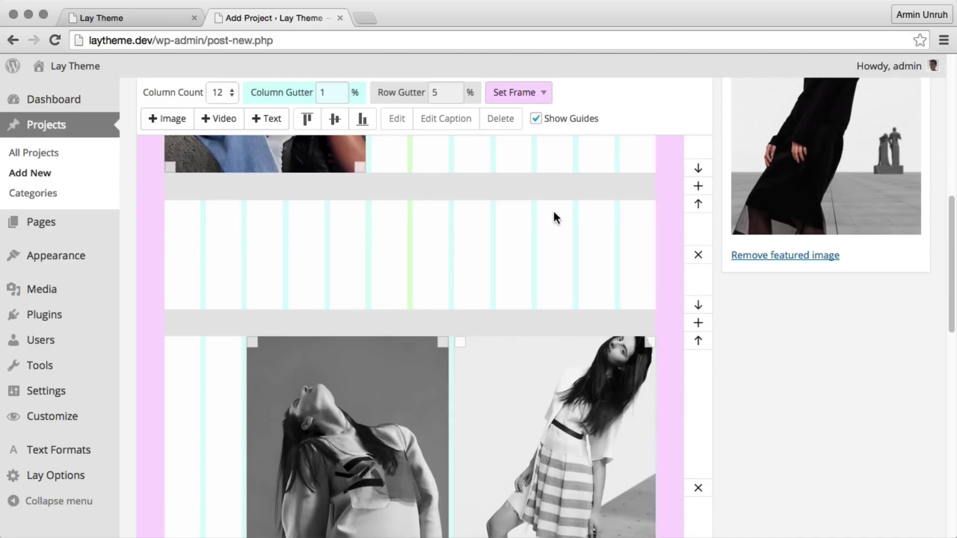
- Add the Maldives YouTube video to the new empty row
{"action": "left_click", "coordinate": [230, 123]}
{"action": "type", "text": "https://www.youtube.com/watch?v=JiPkDbjbN8w"}
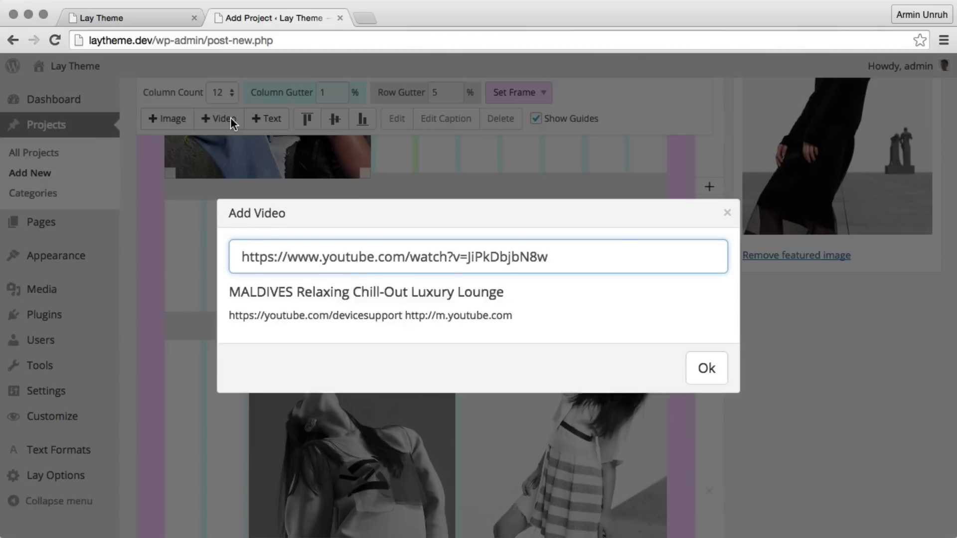
{"action": "left_click", "coordinate": [696, 386]}
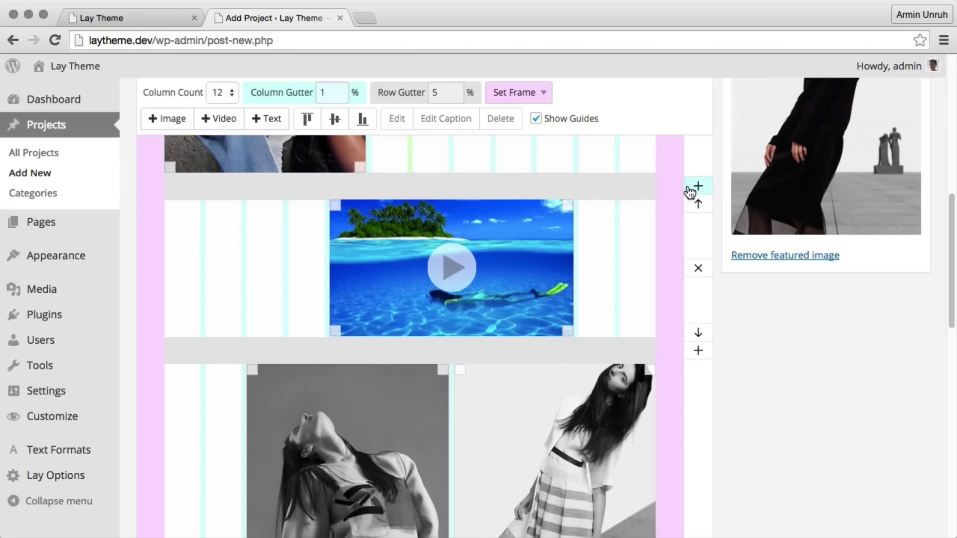
- Add a Lorem ipsum text block about eleven columns wide in a new row above the video
{"action": "left_click", "coordinate": [696, 187]}
{"action": "left_click", "coordinate": [278, 120]}
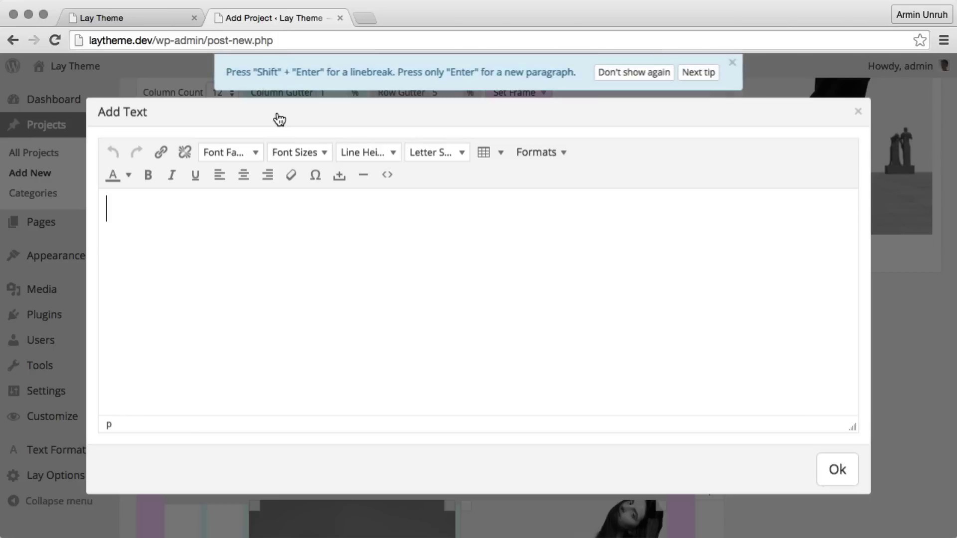
{"action": "left_click", "coordinate": [367, 247]}
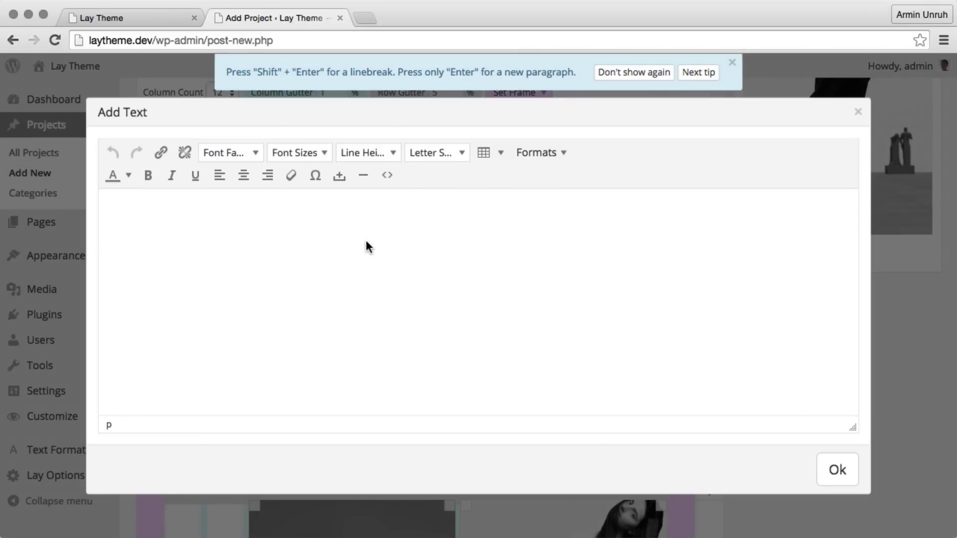
{"action": "type", "text": "Lorem ipsum dolor sit amet, consectetur adipisicing elit, sed do eiusmod tempor incididunt ut labore et dolore magna aliqua. Ut enim ad minim veniam, quis nostrud exercitation ullamco laboris nisi ut aliquip ex ea commodo consequat. Duis aute irure dolor in reprehenderit in voluptate velit esse cillum dolore eu fugiat nulla pariatur. Excepteur sint occaecat cupidatat non proident, sunt in culpa qui officia deserunt mollit anim id est laborum."}
{"action": "left_click", "coordinate": [837, 470]}
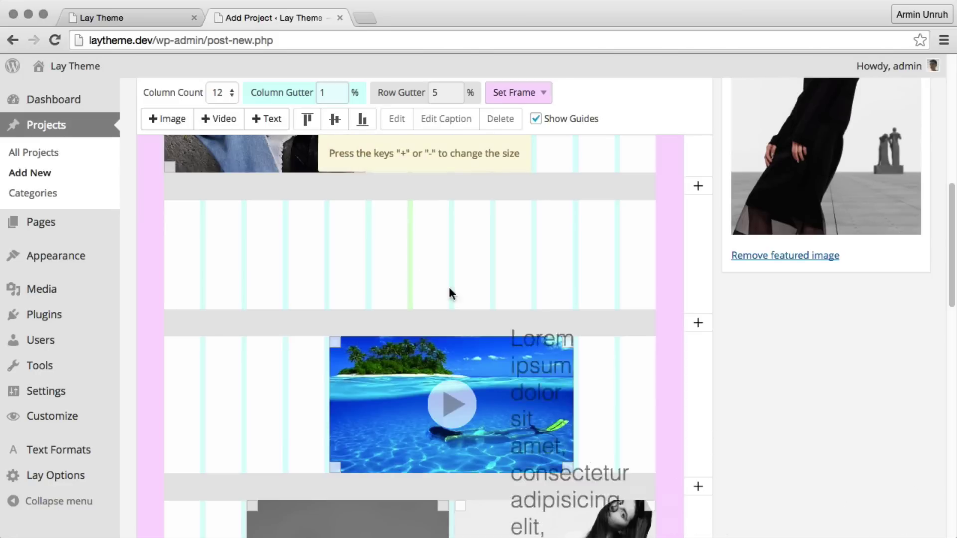
{"action": "key", "text": "plus"}
{"action": "key", "text": "plus"}
{"action": "key", "text": "plus"}
{"action": "key", "text": "plus"}
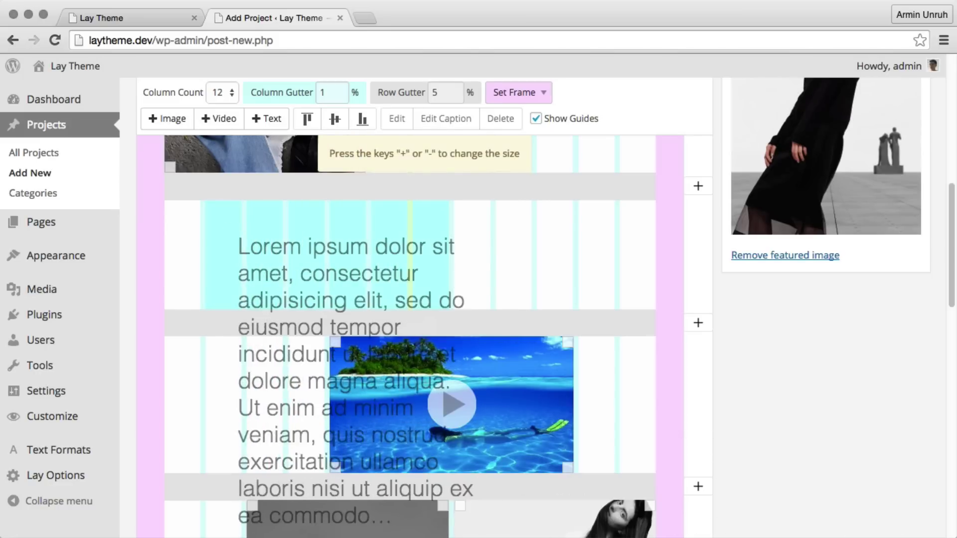
{"action": "key", "text": "plus"}
{"action": "key", "text": "plus"}
{"action": "key", "text": "plus"}
{"action": "key", "text": "plus"}
{"action": "key", "text": "plus"}
{"action": "left_click", "coordinate": [232, 232]}
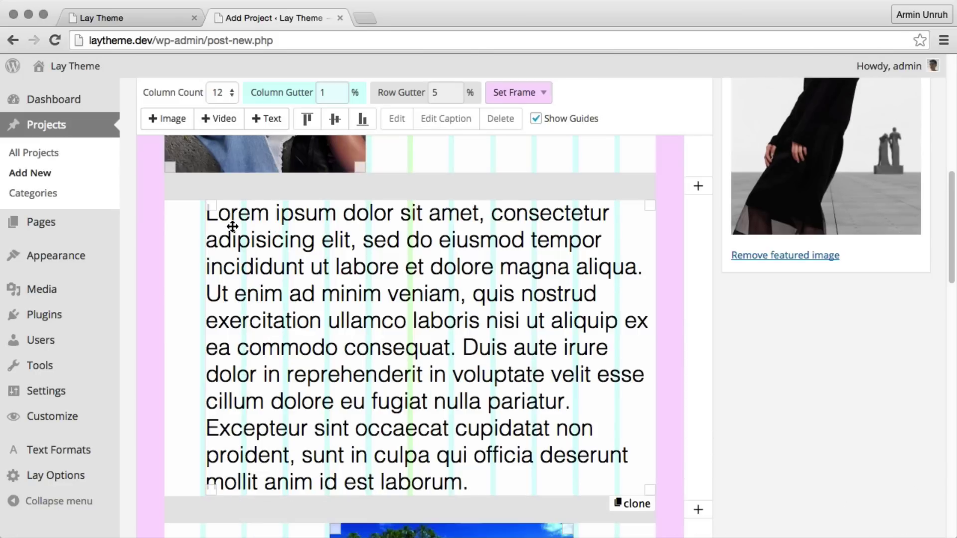
- Switch the grid column count to 17 and back to 12
{"action": "scroll", "coordinate": [233, 227], "scroll_direction": "up", "scroll_amount": 10}
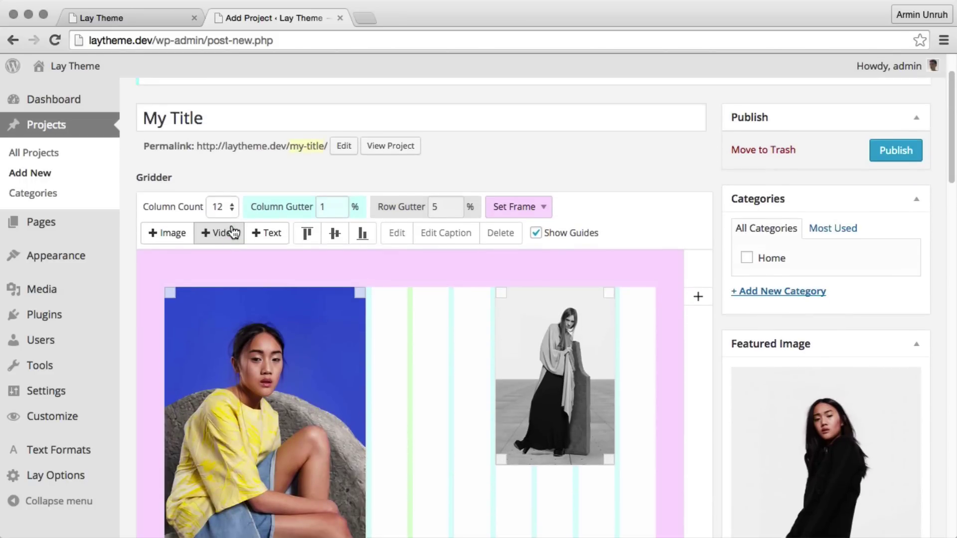
{"action": "left_click", "coordinate": [229, 208]}
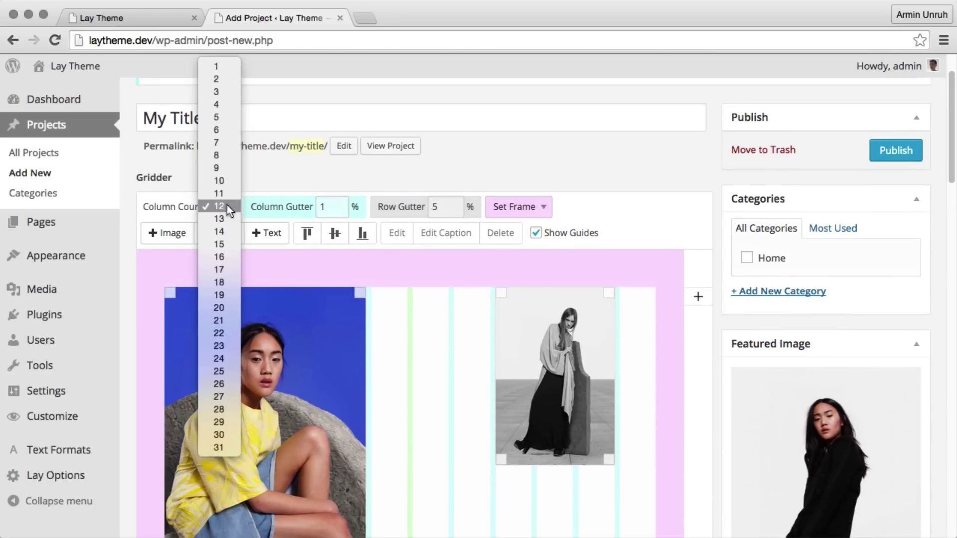
{"action": "left_click", "coordinate": [229, 265]}
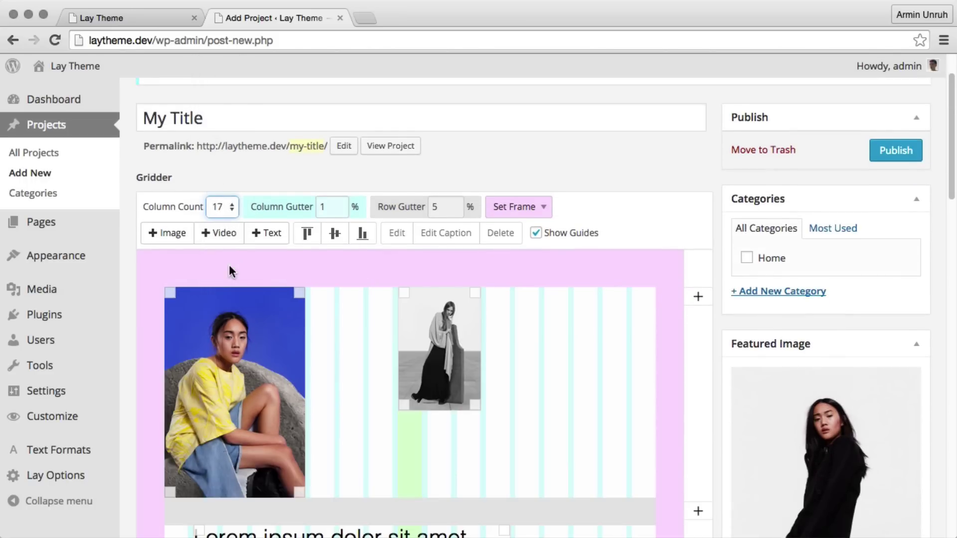
{"action": "left_click", "coordinate": [219, 209]}
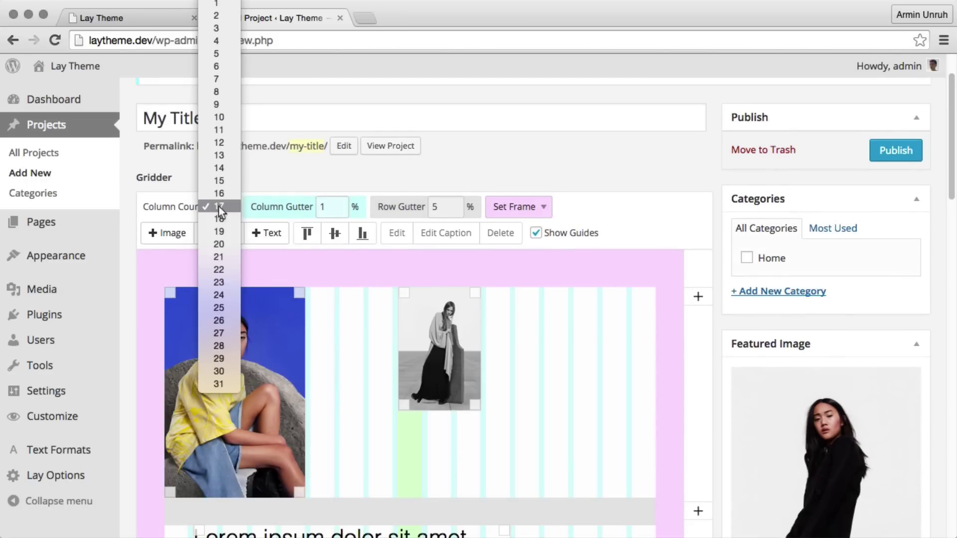
{"action": "left_click", "coordinate": [223, 143]}
- Set the column gutter to 2% and the row gutter to 9%
{"action": "left_click_drag", "start_coordinate": [324, 209], "coordinate": [312, 208]}
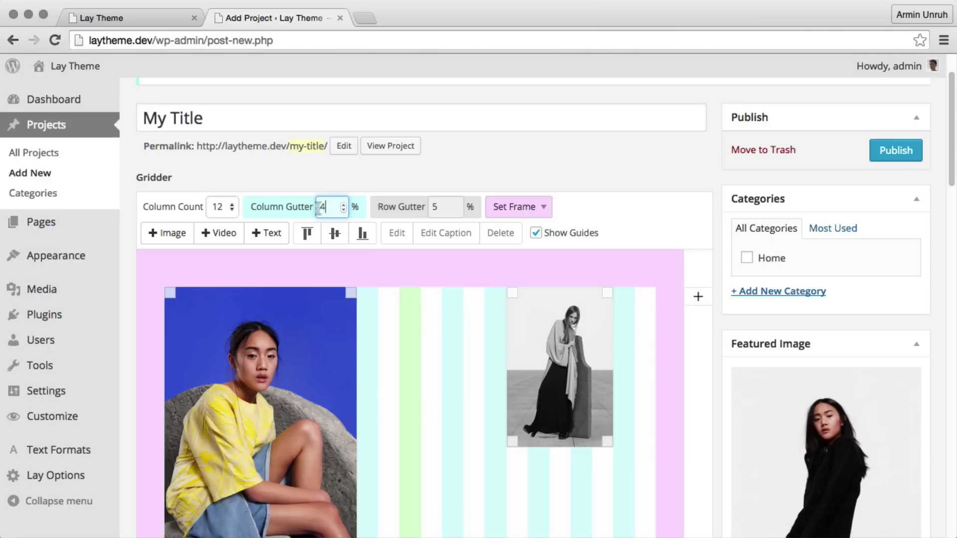
{"action": "left_click_drag", "start_coordinate": [319, 209], "coordinate": [310, 210]}
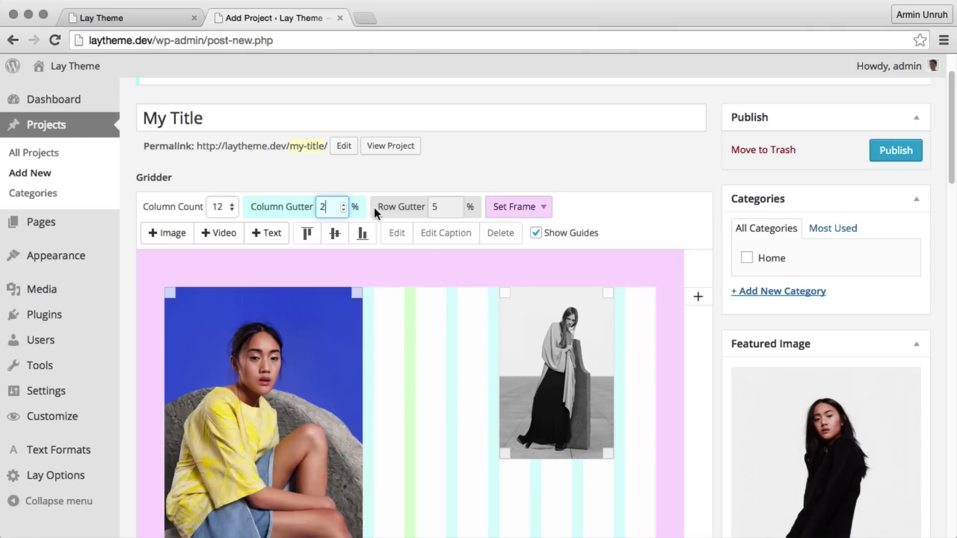
{"action": "left_click", "coordinate": [441, 208]}
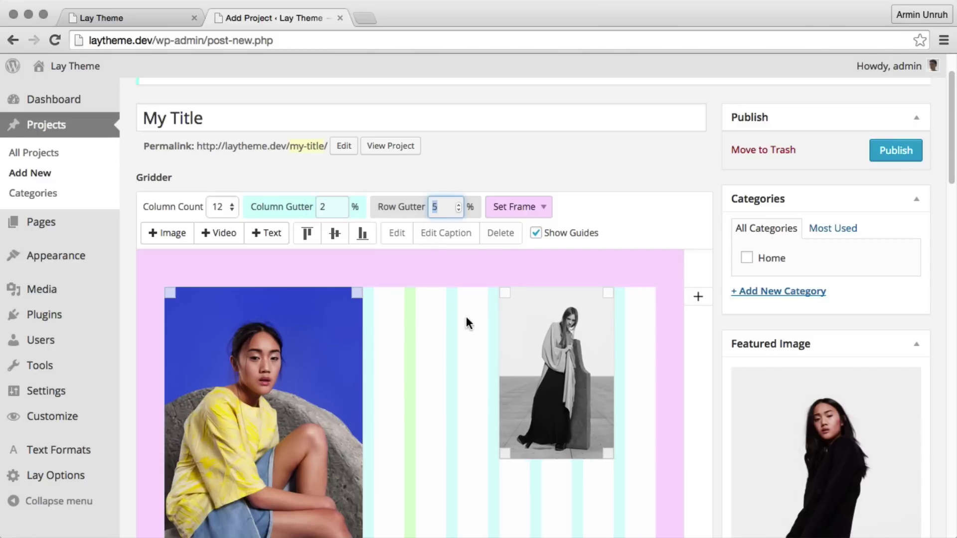
{"action": "scroll", "coordinate": [467, 324], "scroll_direction": "down", "scroll_amount": 5}
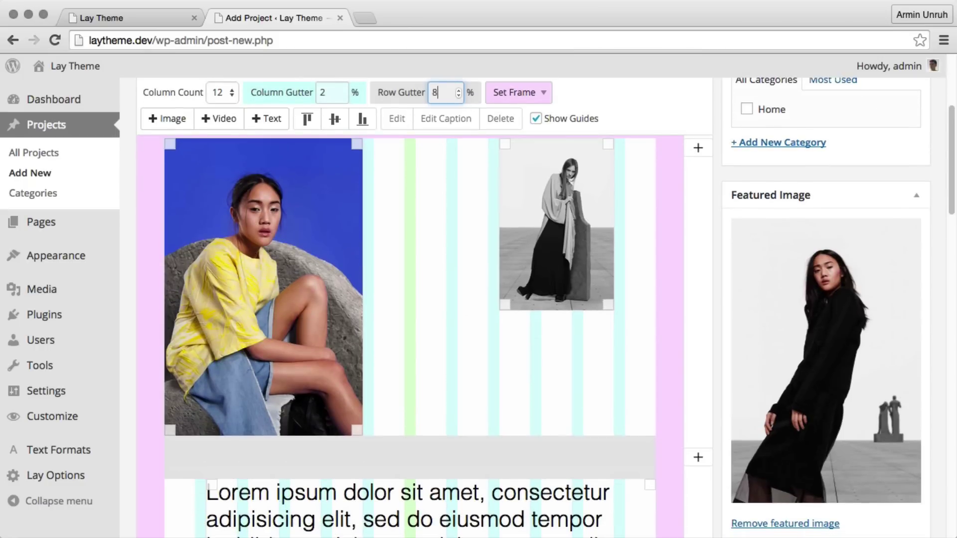
{"action": "type", "text": "9"}
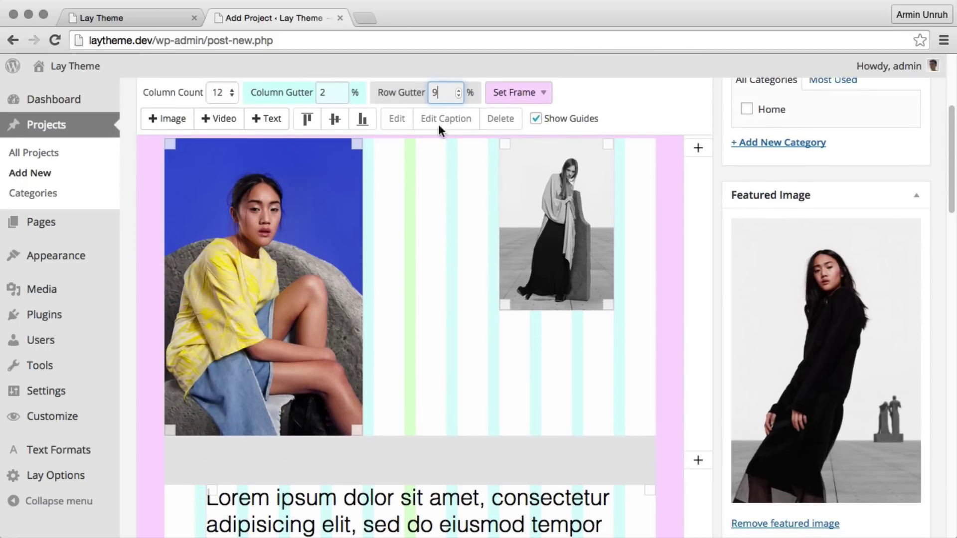
{"action": "scroll", "coordinate": [485, 324], "scroll_direction": "down", "scroll_amount": 10}
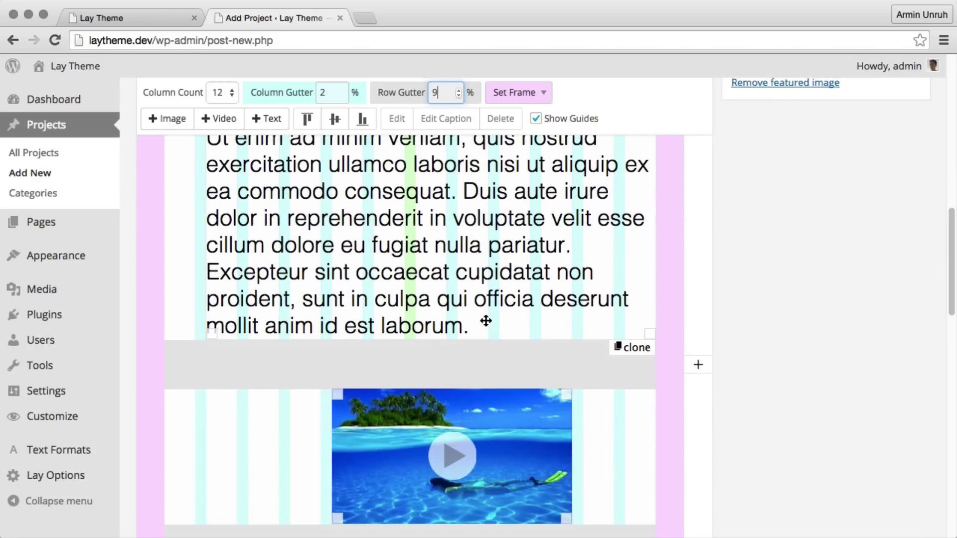
{"action": "scroll", "coordinate": [485, 321], "scroll_direction": "up", "scroll_amount": 5}
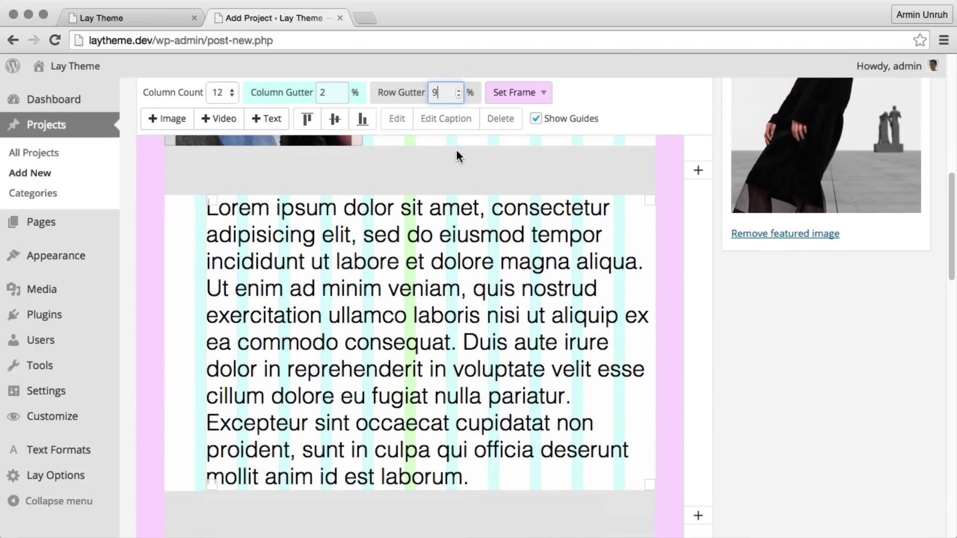
- Set the row gutter to 1% and the left and right frames to 2%
{"action": "double_click", "coordinate": [441, 92]}
{"action": "type", "text": "1"}
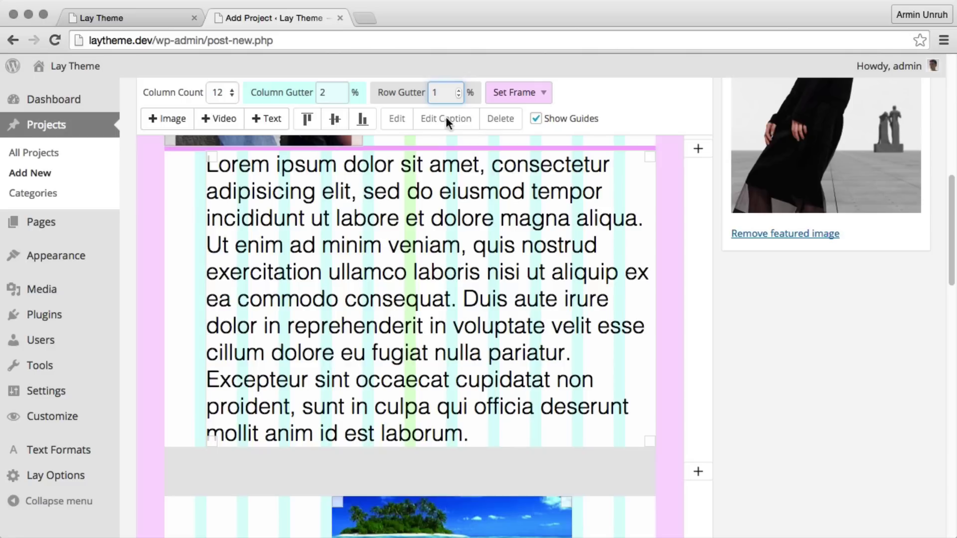
{"action": "left_click", "coordinate": [513, 93]}
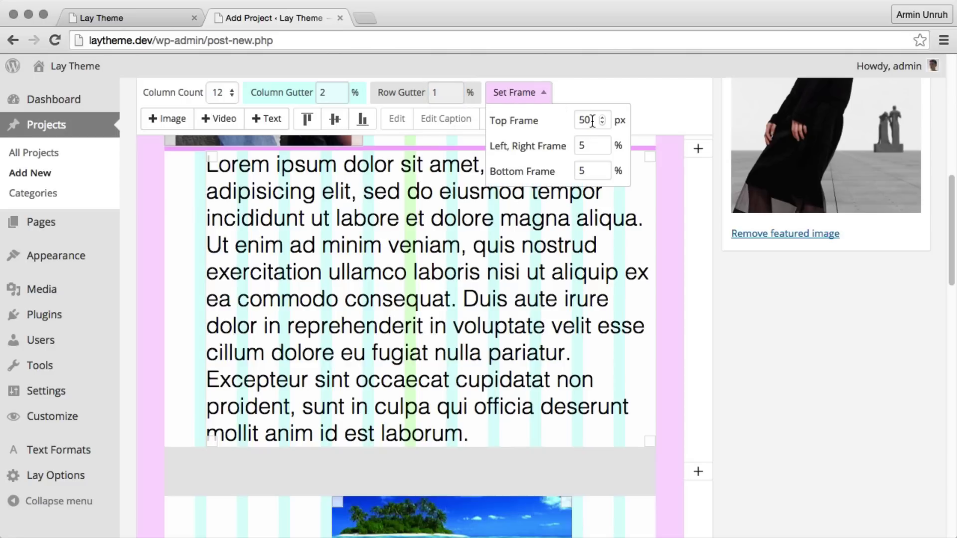
{"action": "left_click", "coordinate": [566, 147]}
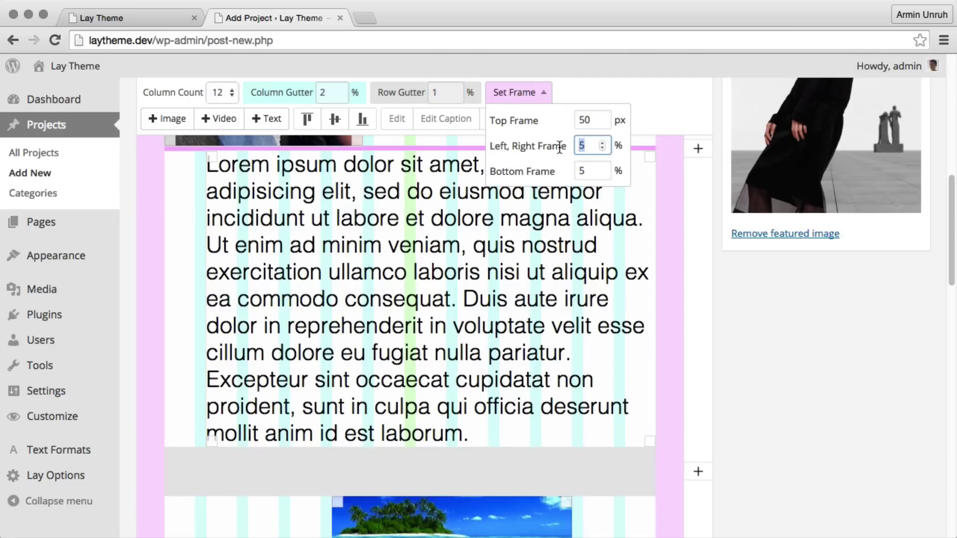
{"action": "type", "text": "2"}
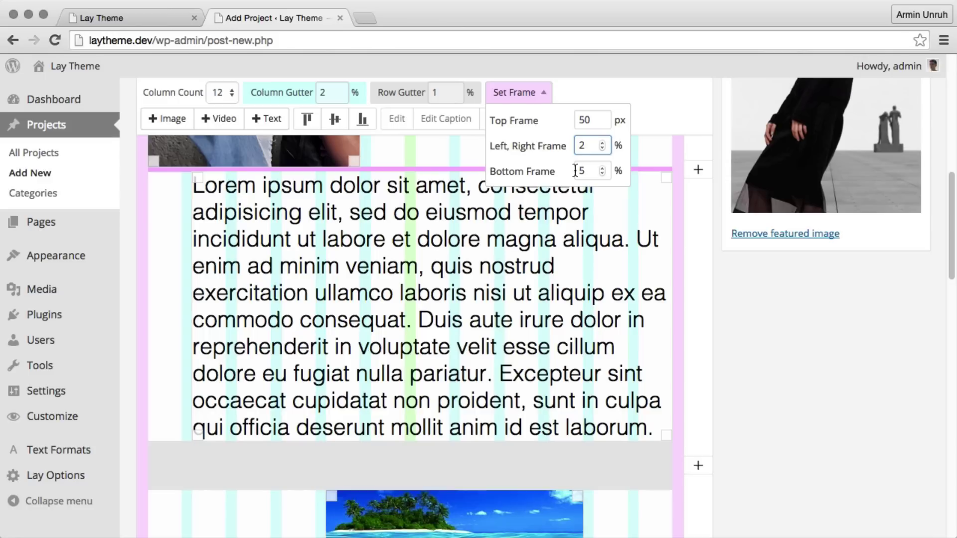
- Set the top frame to 10 px and close the frame settings
{"action": "scroll", "coordinate": [349, 319], "scroll_direction": "up", "scroll_amount": 10}
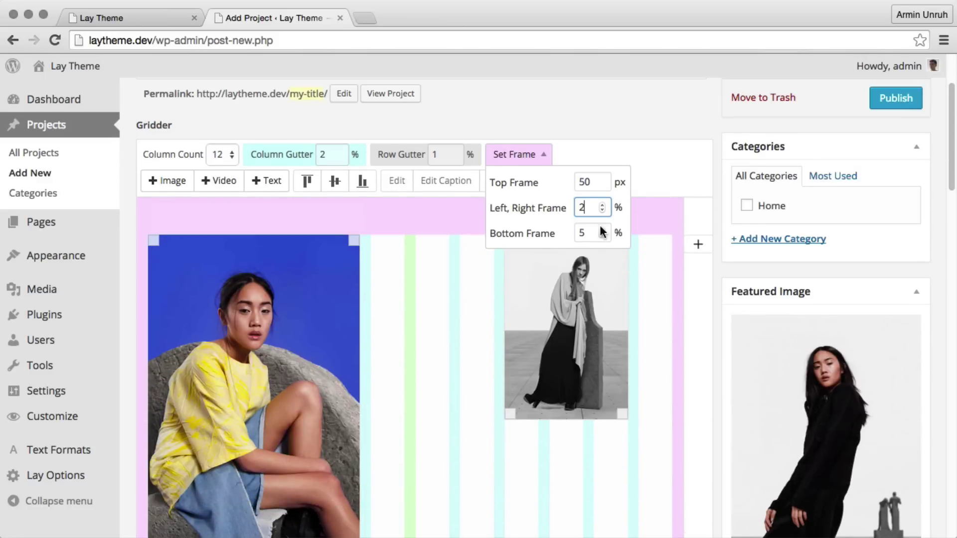
{"action": "left_click", "coordinate": [590, 182]}
{"action": "type", "text": "10"}
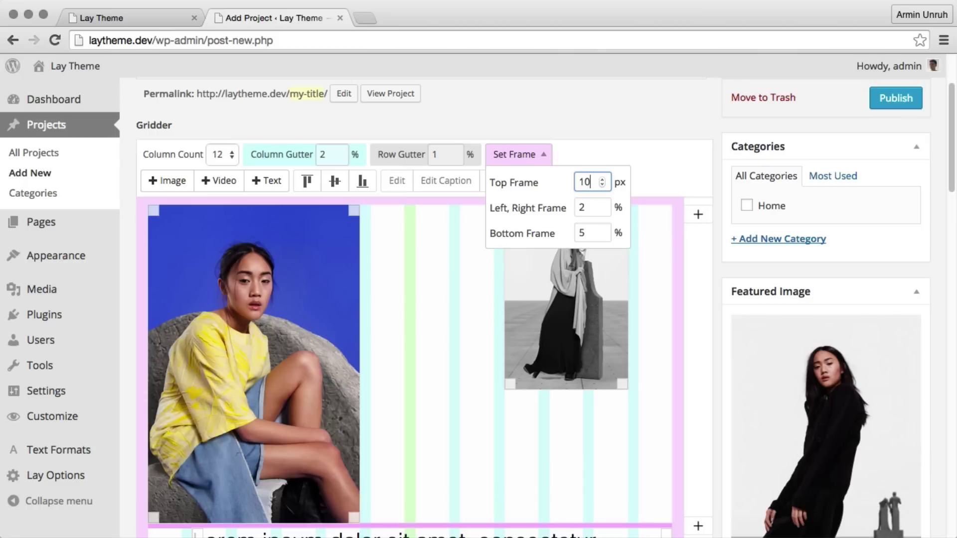
{"action": "left_click", "coordinate": [346, 327]}
{"action": "left_click", "coordinate": [439, 339]}
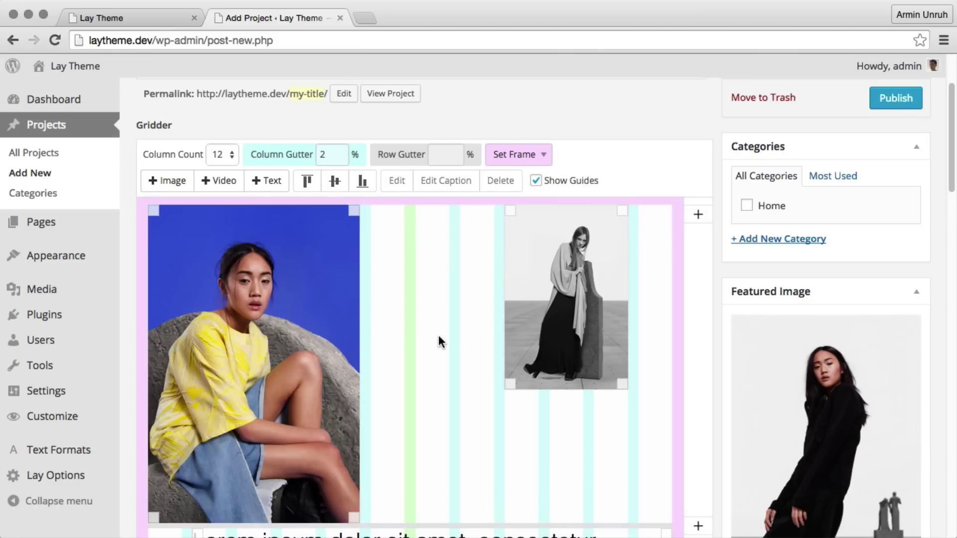
- Publish My Title, review the live project page, then go to the site's home page
{"action": "left_click", "coordinate": [885, 103]}
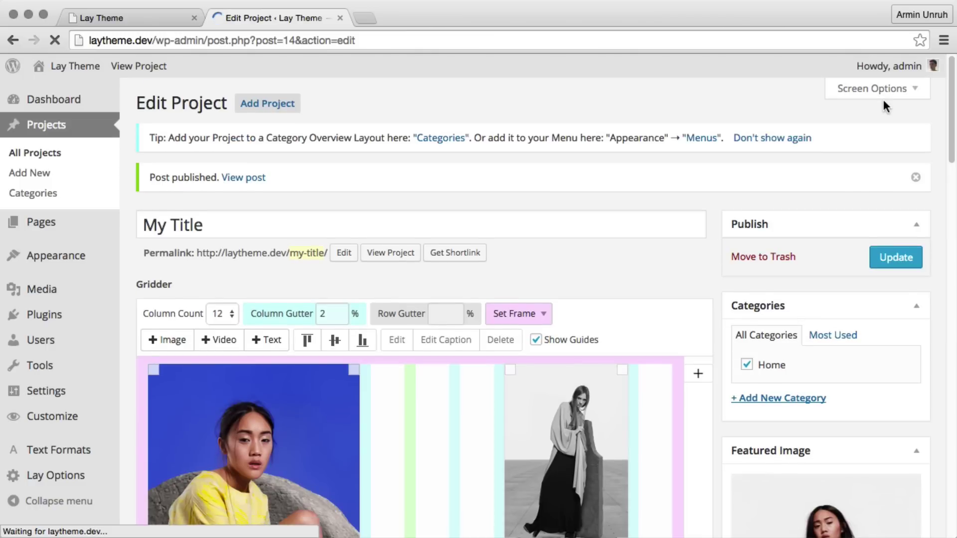
{"action": "left_click", "coordinate": [249, 178], "text": "super"}
{"action": "left_click", "coordinate": [414, 19]}
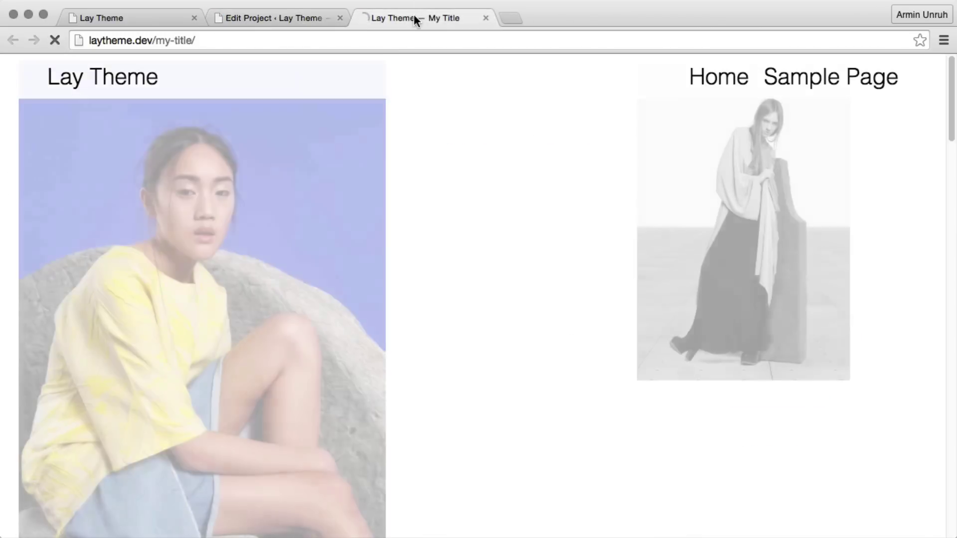
{"action": "scroll", "coordinate": [469, 147], "scroll_direction": "down", "scroll_amount": 20}
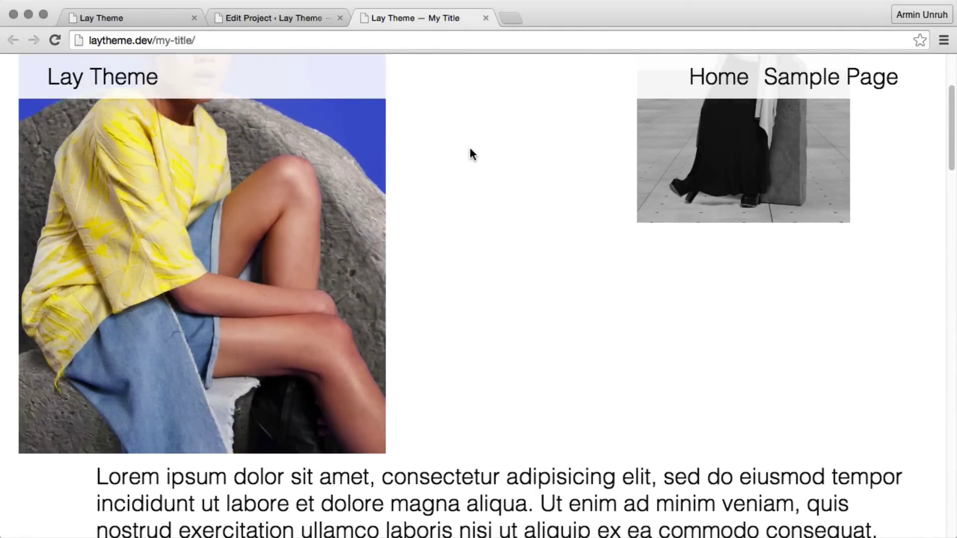
{"action": "scroll", "coordinate": [469, 148], "scroll_direction": "down", "scroll_amount": 15}
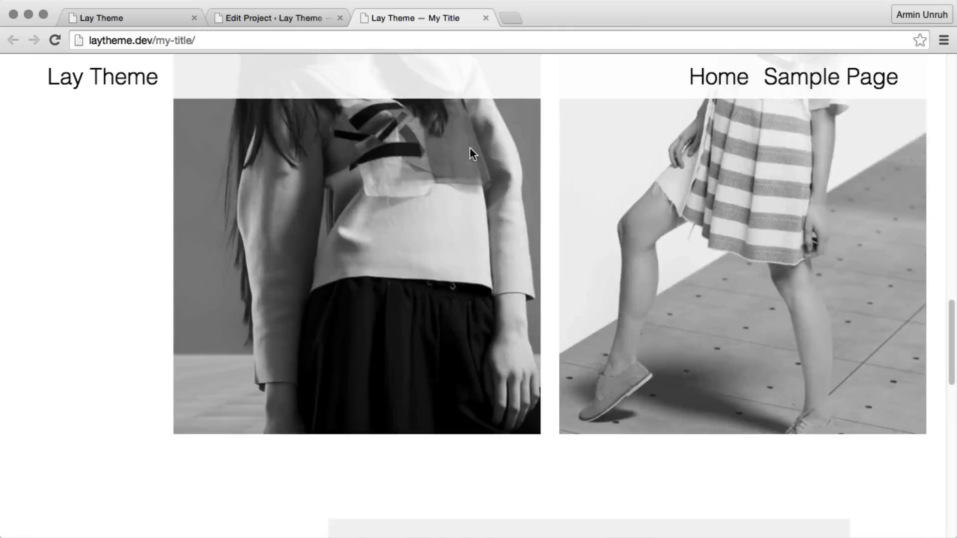
{"action": "scroll", "coordinate": [469, 147], "scroll_direction": "up", "scroll_amount": 20}
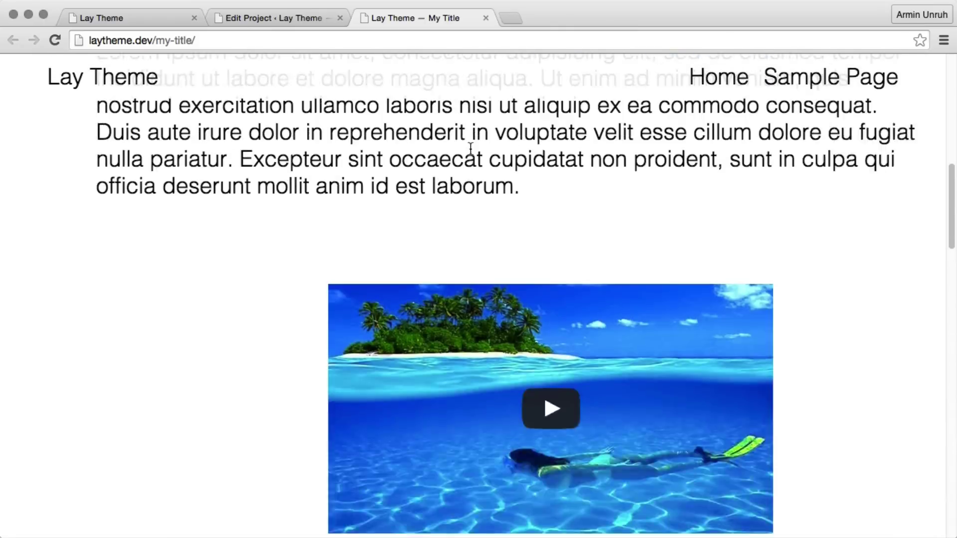
{"action": "left_click", "coordinate": [107, 83]}
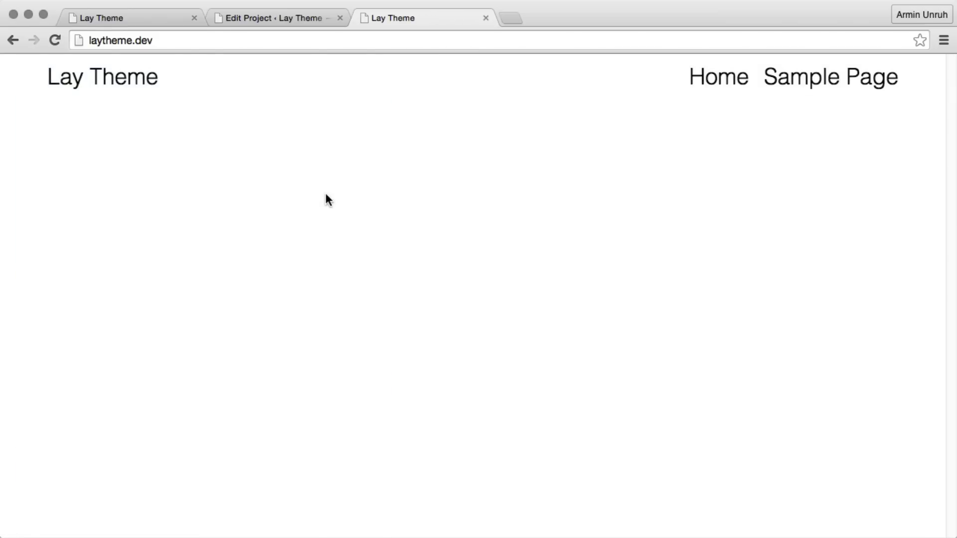
- Open the Home project category for editing
{"action": "left_click", "coordinate": [277, 19]}
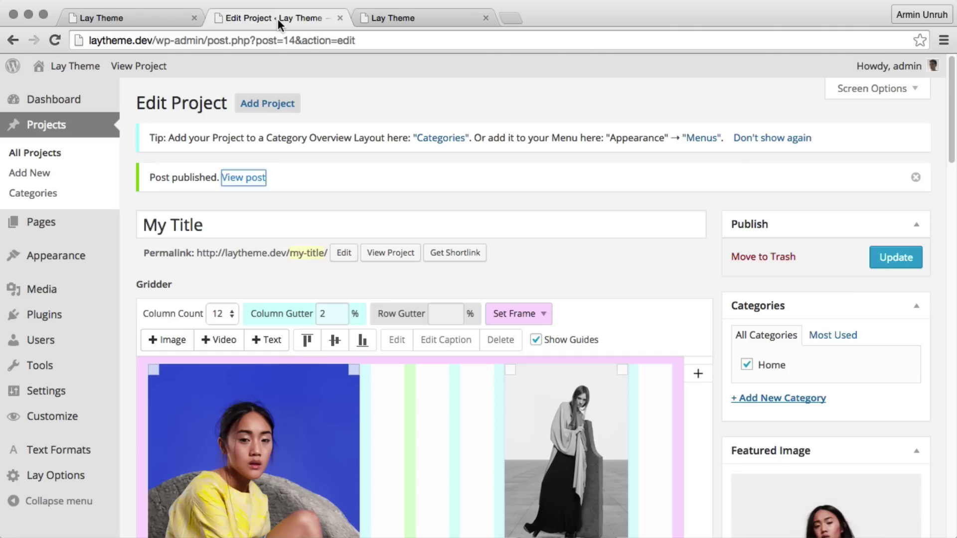
{"action": "left_click", "coordinate": [60, 194]}
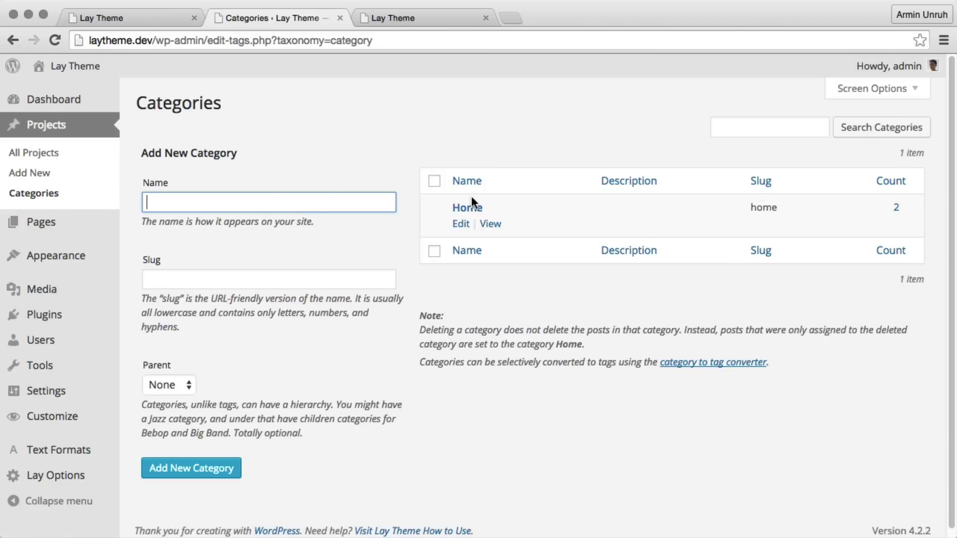
{"action": "left_click", "coordinate": [470, 207]}
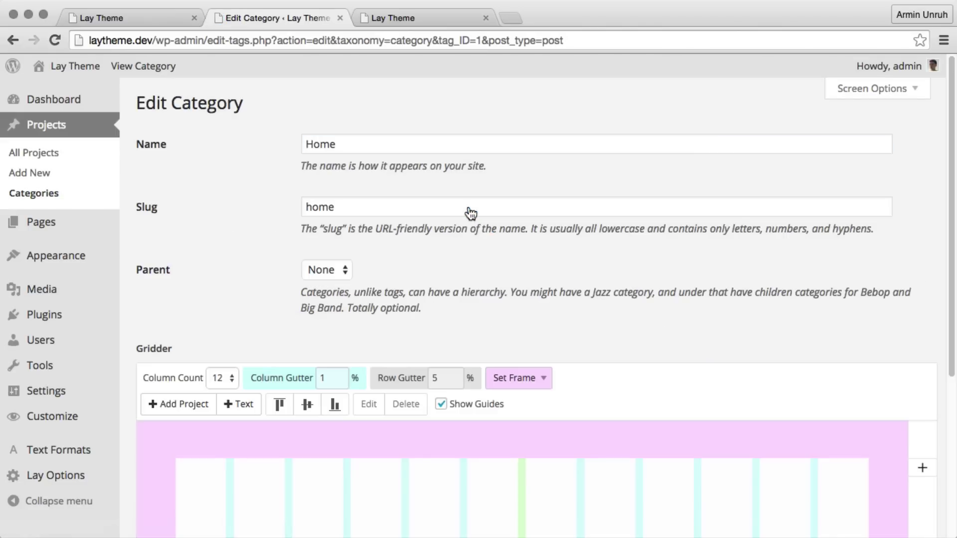
{"action": "scroll", "coordinate": [470, 214], "scroll_direction": "down", "scroll_amount": 5}
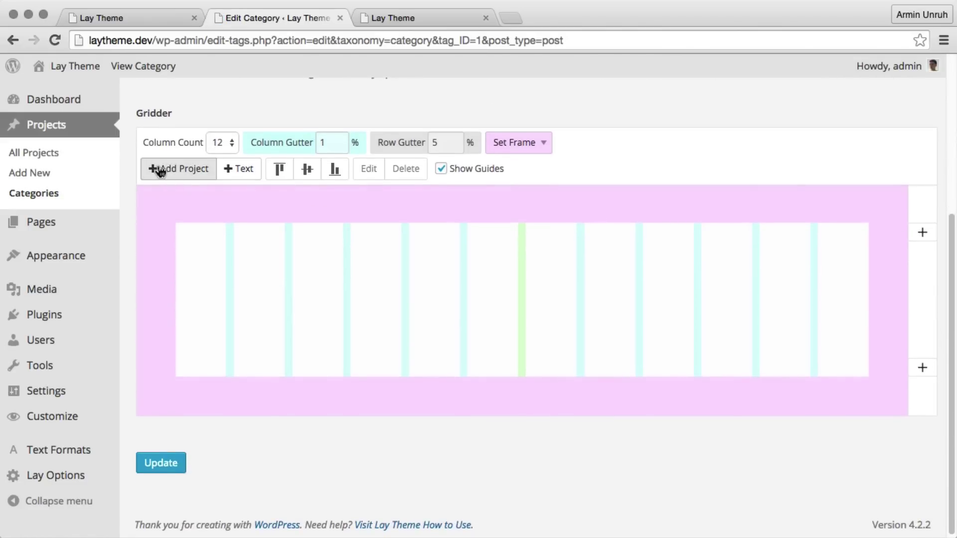
- Add the My Title project six columns wide to the Home layout and update the category
{"action": "left_click", "coordinate": [158, 170]}
{"action": "left_click", "coordinate": [198, 252]}
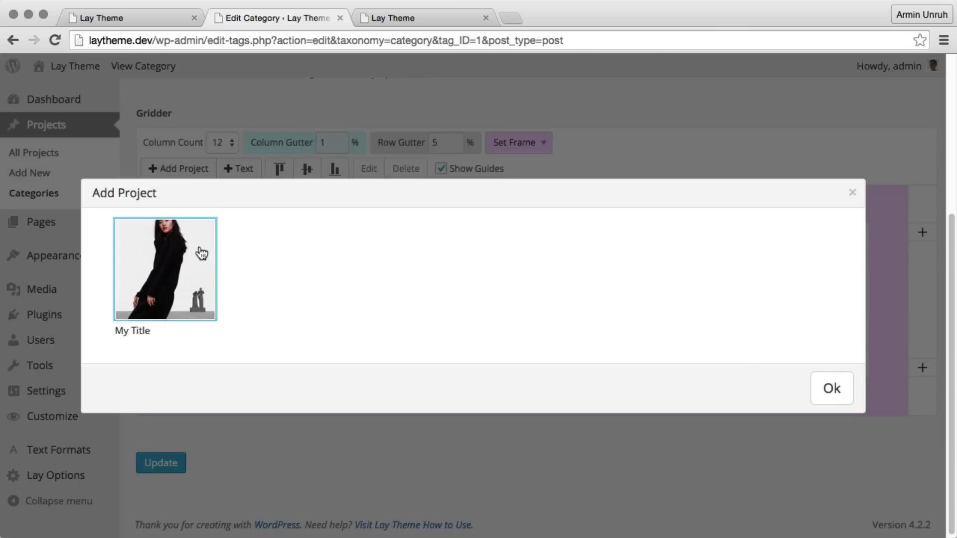
{"action": "left_click", "coordinate": [831, 388]}
{"action": "key", "text": "plus"}
{"action": "key", "text": "plus"}
{"action": "key", "text": "plus"}
{"action": "key", "text": "plus"}
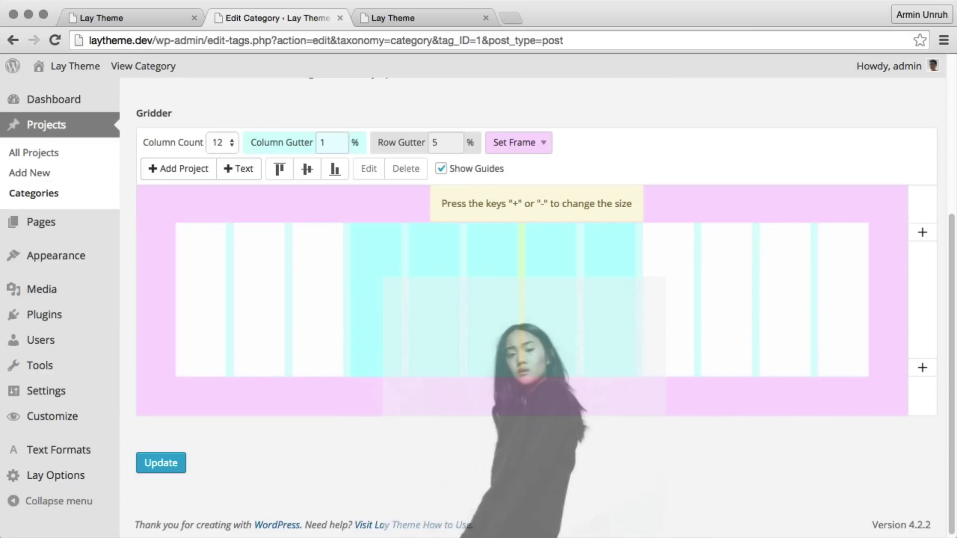
{"action": "left_click", "coordinate": [374, 268]}
{"action": "scroll", "coordinate": [374, 269], "scroll_direction": "down", "scroll_amount": 2}
{"action": "scroll", "coordinate": [374, 269], "scroll_direction": "down", "scroll_amount": 5}
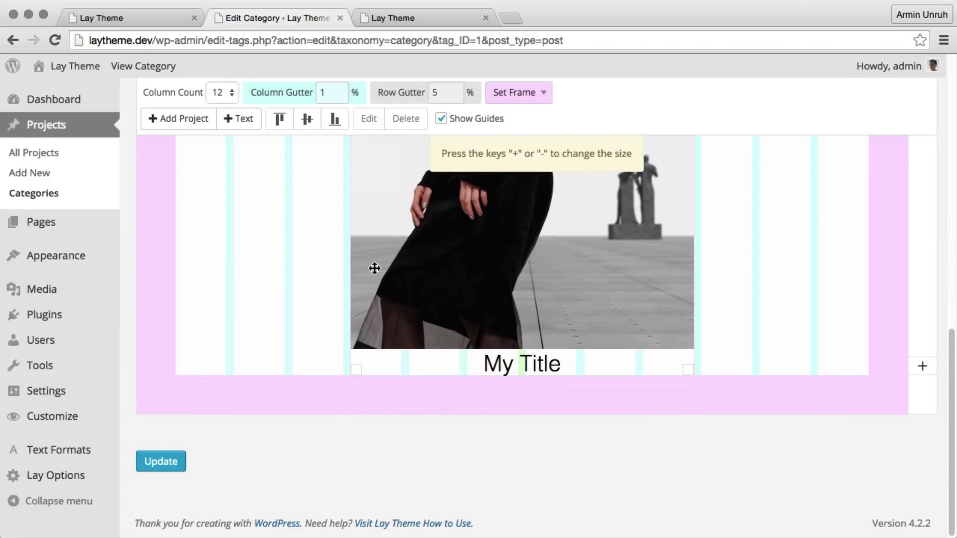
{"action": "left_click", "coordinate": [149, 462]}
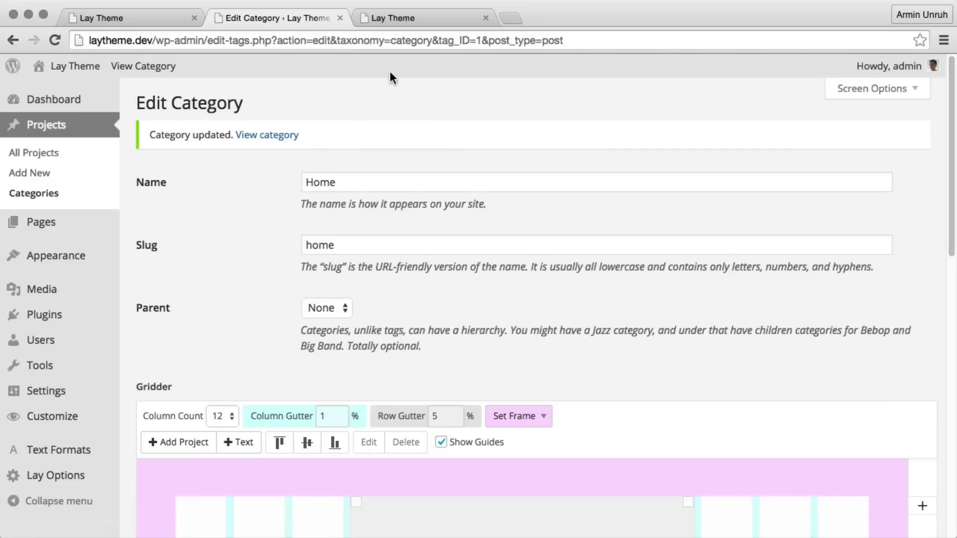
- Reload the live home page to see the new My Title photo
{"action": "left_click", "coordinate": [399, 20]}
{"action": "left_click", "coordinate": [55, 40]}
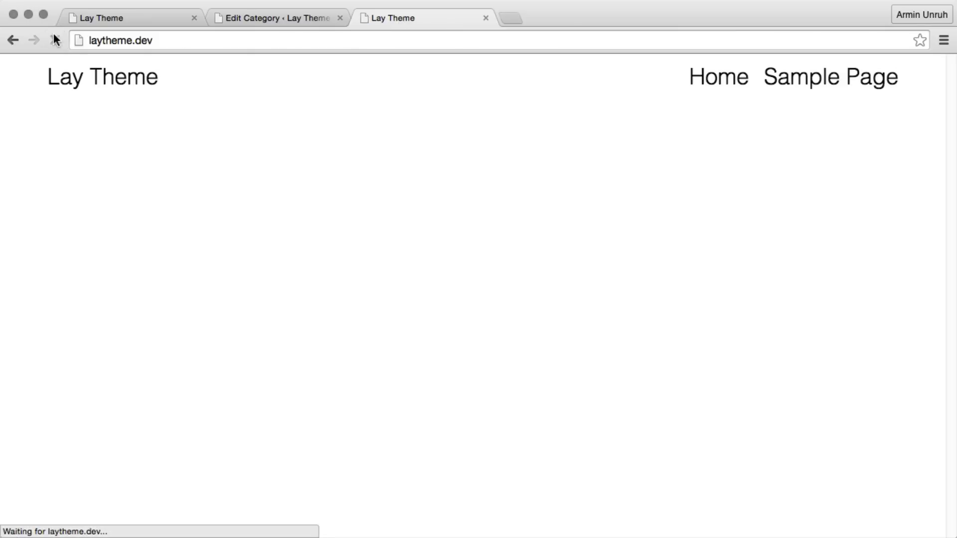
{"action": "scroll", "coordinate": [141, 240], "scroll_direction": "down", "scroll_amount": 5}
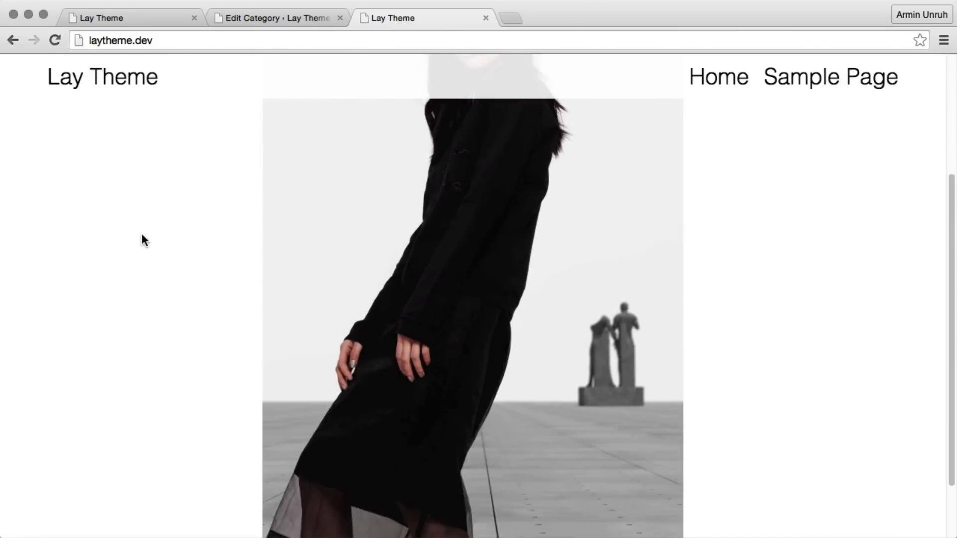
{"action": "scroll", "coordinate": [141, 239], "scroll_direction": "up", "scroll_amount": 5}
- Open My Title from its photo, scroll through the project, then close that tab
{"action": "left_click", "coordinate": [361, 235]}
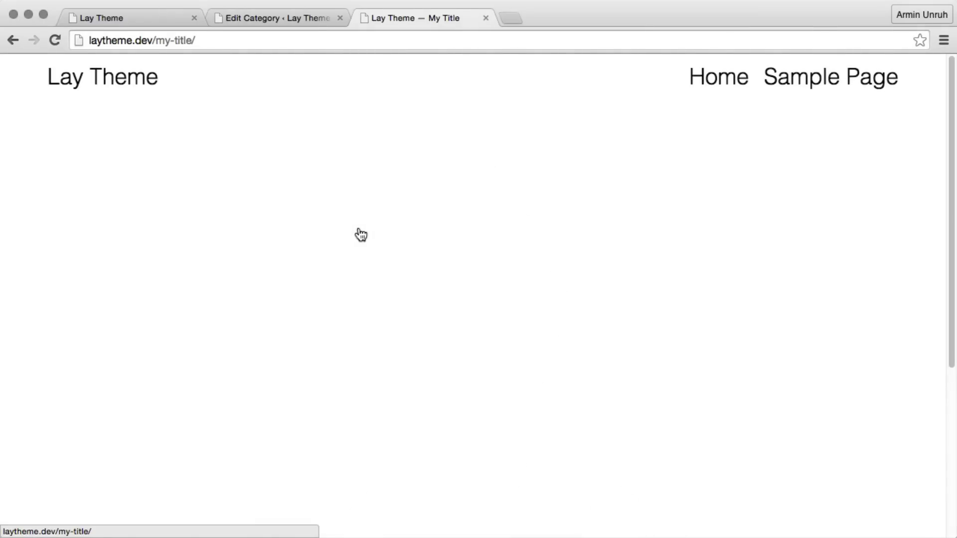
{"action": "scroll", "coordinate": [360, 233], "scroll_direction": "down", "scroll_amount": 20}
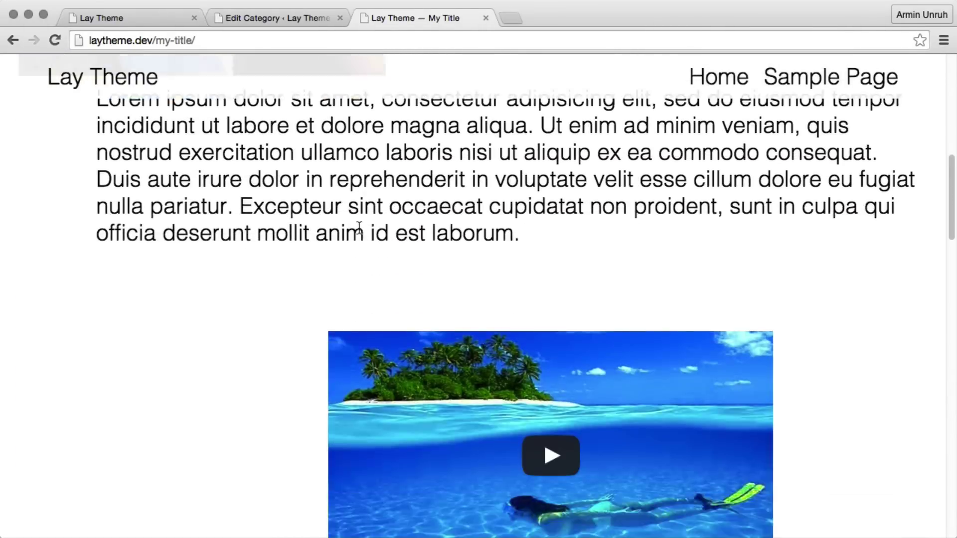
{"action": "scroll", "coordinate": [361, 234], "scroll_direction": "down", "scroll_amount": 15}
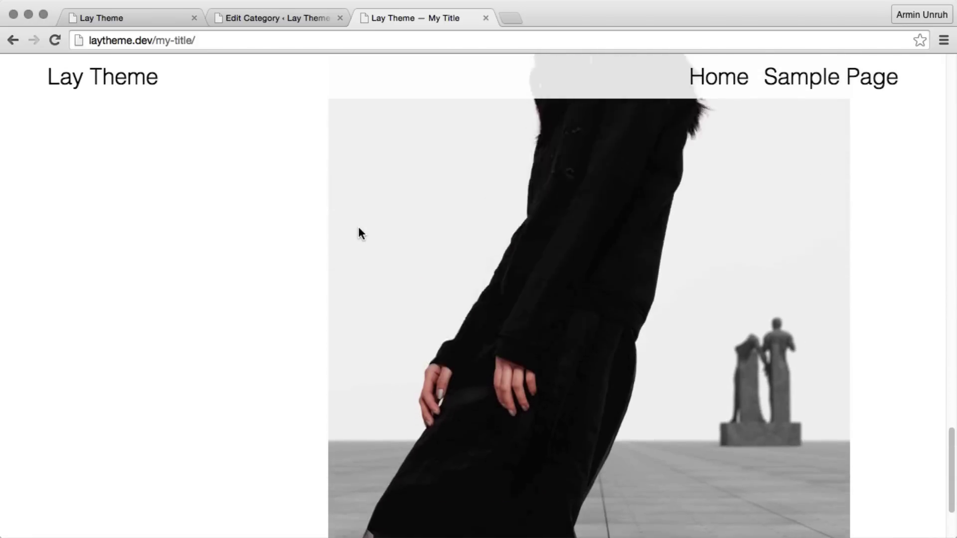
{"action": "scroll", "coordinate": [360, 233], "scroll_direction": "up", "scroll_amount": 20}
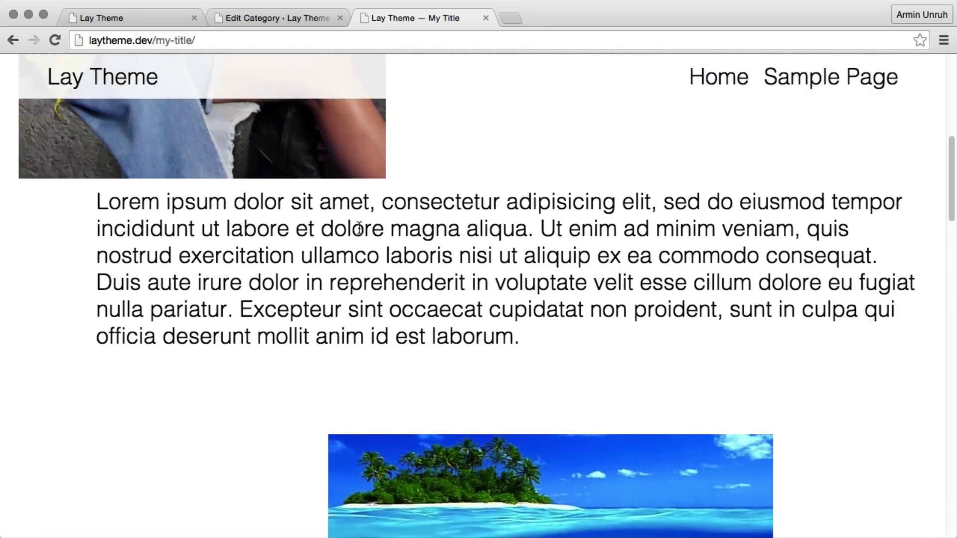
{"action": "scroll", "coordinate": [358, 229], "scroll_direction": "up", "scroll_amount": 3}
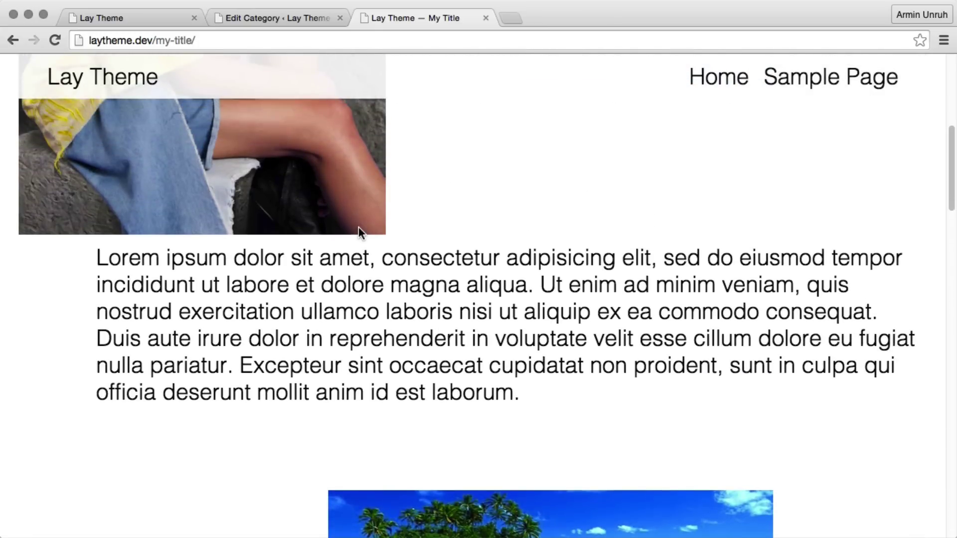
{"action": "left_click", "coordinate": [485, 18]}
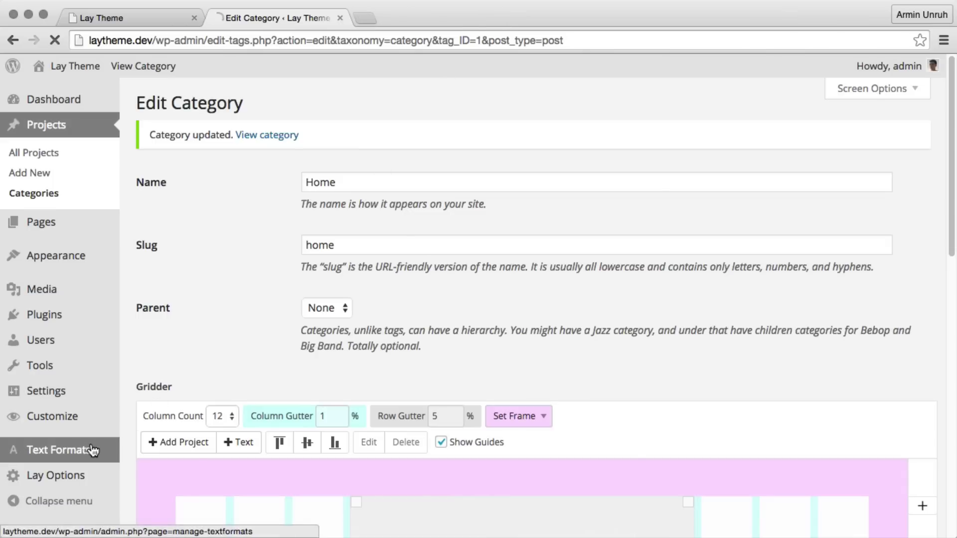
- On the Text Formats page, set the Default format's font family to Comic Sans MS
{"action": "left_click", "coordinate": [75, 449]}
{"action": "scroll", "coordinate": [313, 369], "scroll_direction": "down", "scroll_amount": 10}
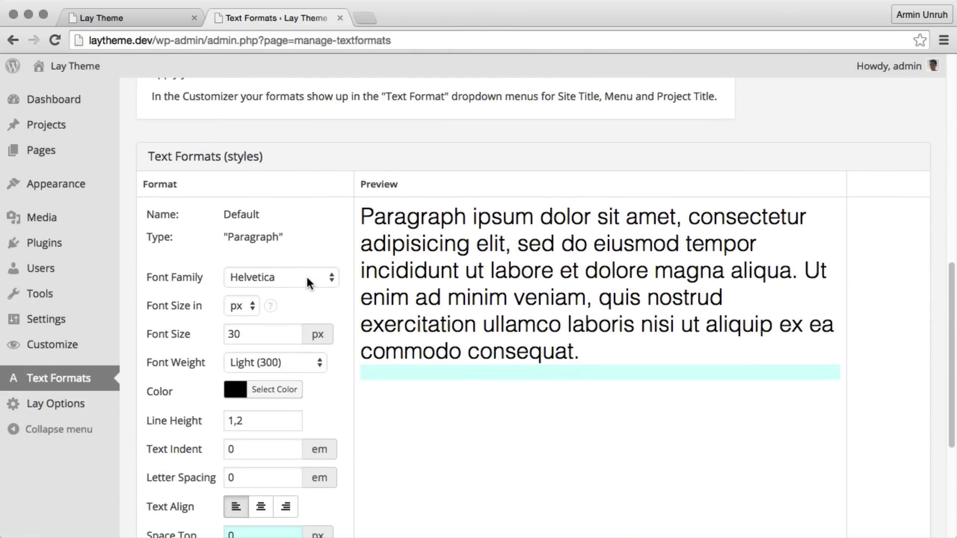
{"action": "left_click", "coordinate": [307, 276]}
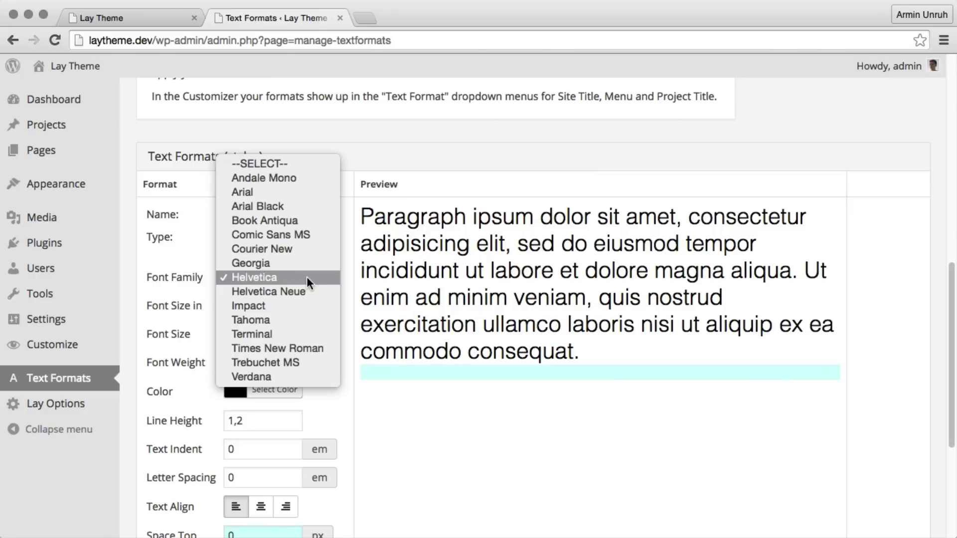
{"action": "left_click", "coordinate": [303, 235]}
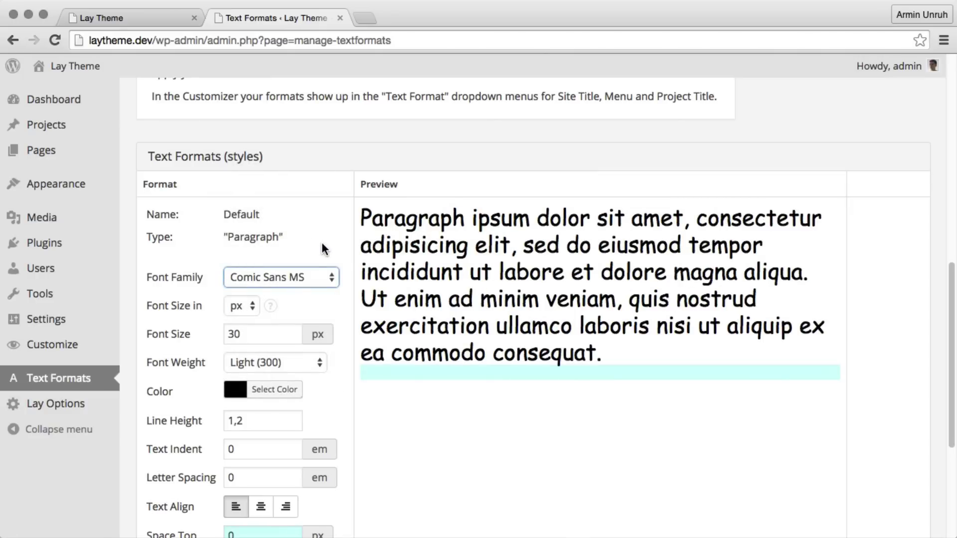
{"action": "scroll", "coordinate": [249, 333], "scroll_direction": "down", "scroll_amount": 5}
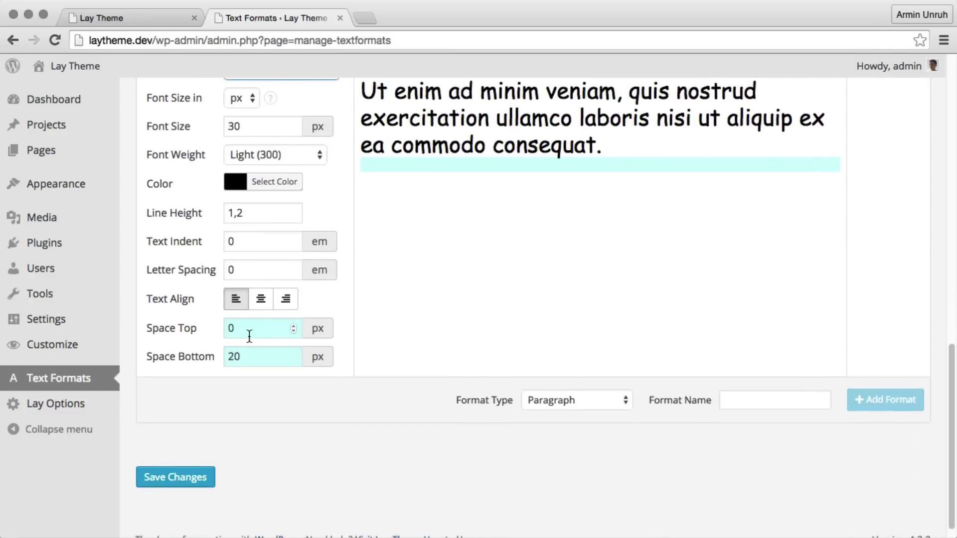
- Save the text format change, reload the live site and open the My Title project
{"action": "left_click", "coordinate": [191, 463]}
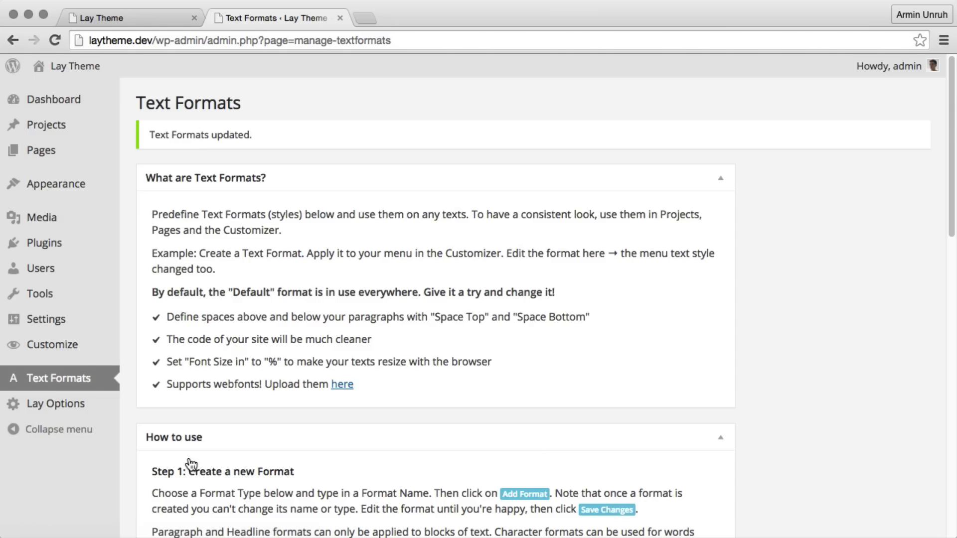
{"action": "left_click", "coordinate": [135, 18]}
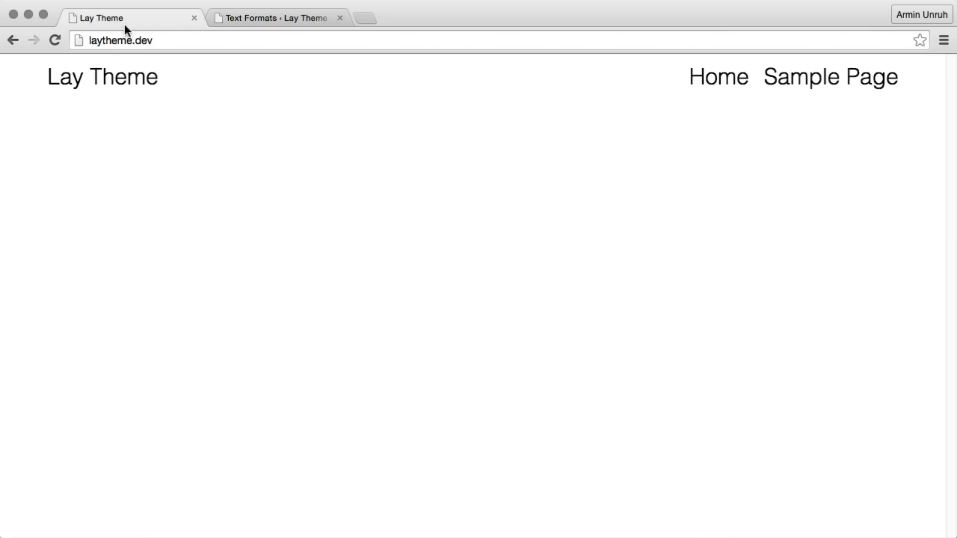
{"action": "left_click", "coordinate": [50, 43]}
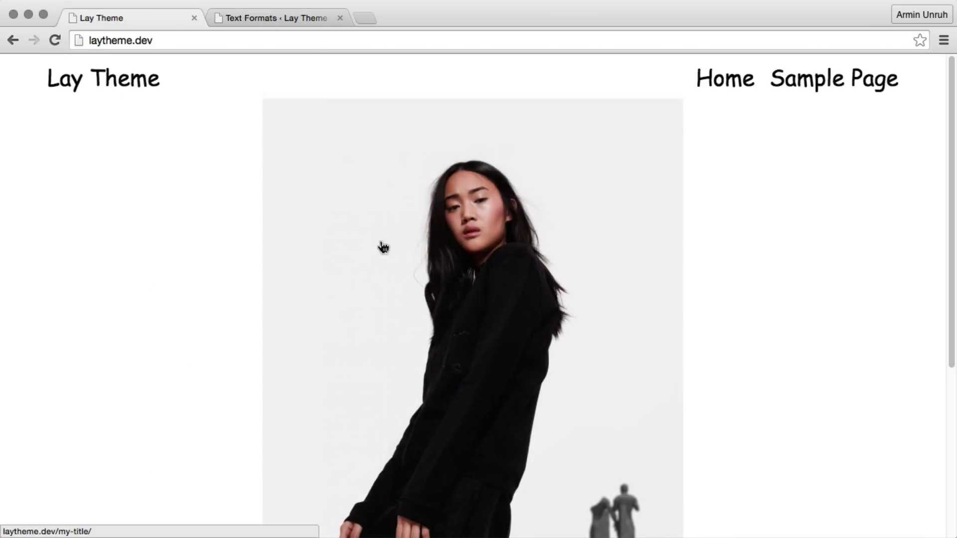
{"action": "left_click", "coordinate": [383, 248]}
{"action": "scroll", "coordinate": [381, 245], "scroll_direction": "down", "scroll_amount": 8}
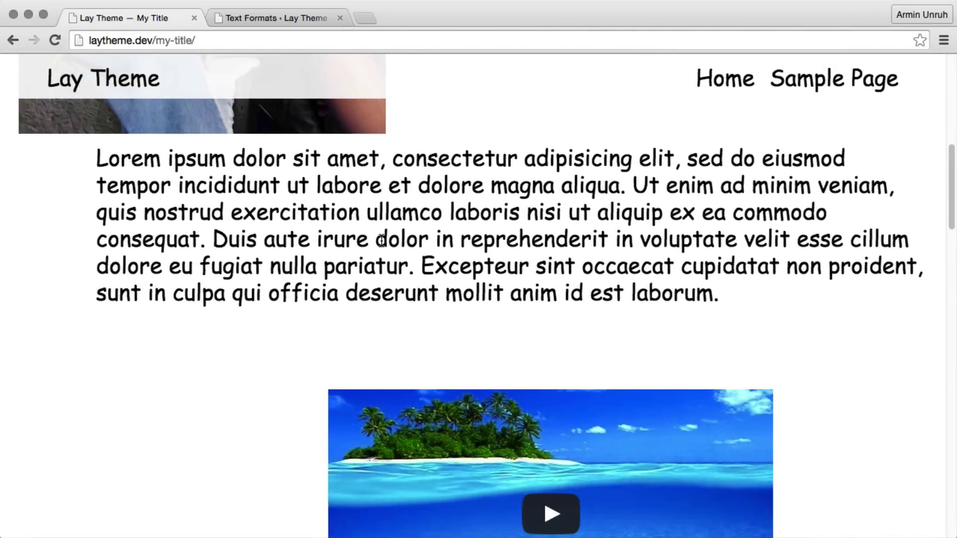
- Trash the Hello world! project, duplicate My Title and open the copy for editing
{"action": "left_click", "coordinate": [273, 18]}
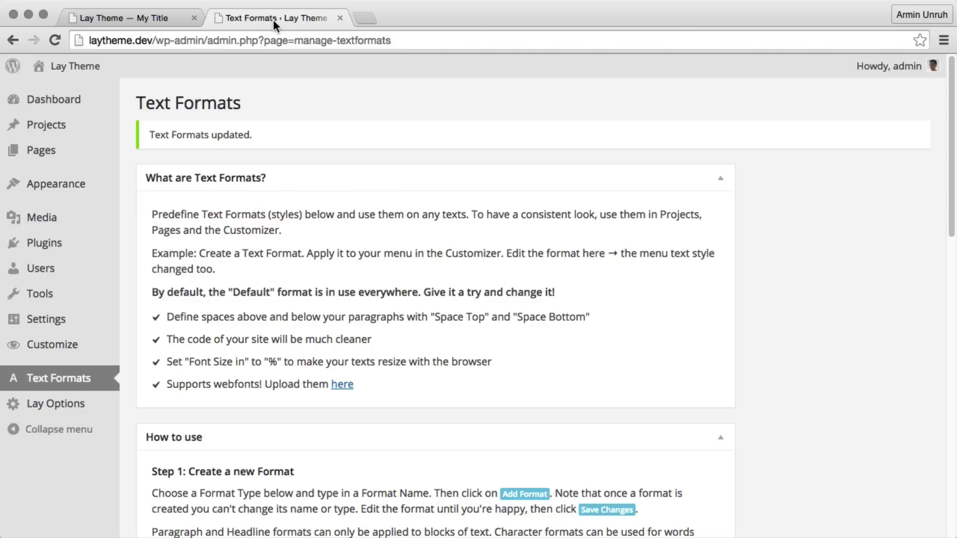
{"action": "left_click", "coordinate": [104, 130]}
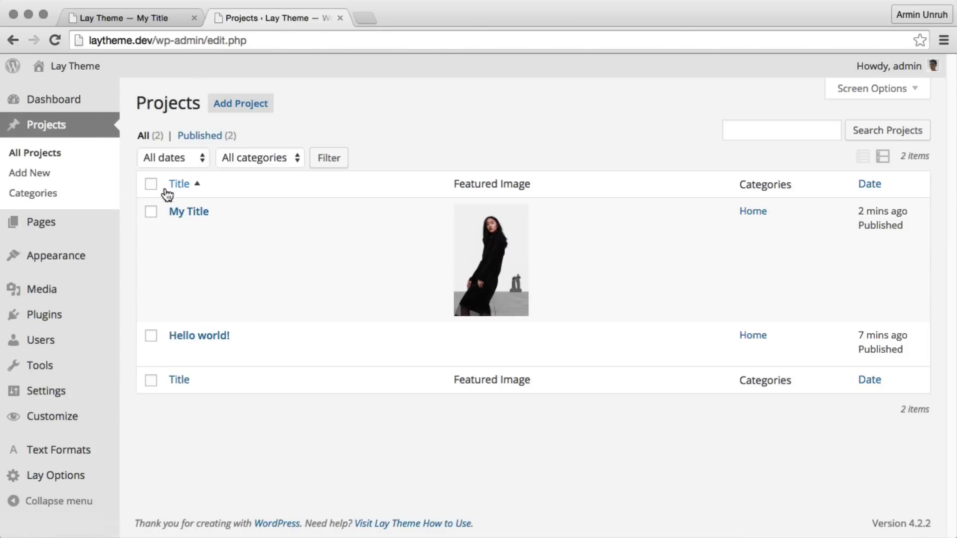
{"action": "left_click", "coordinate": [218, 355]}
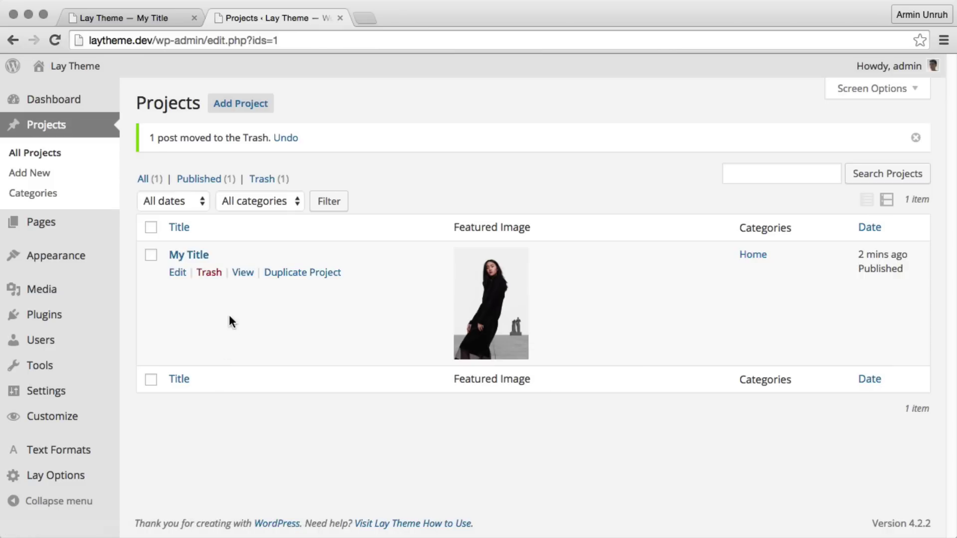
{"action": "left_click", "coordinate": [305, 273]}
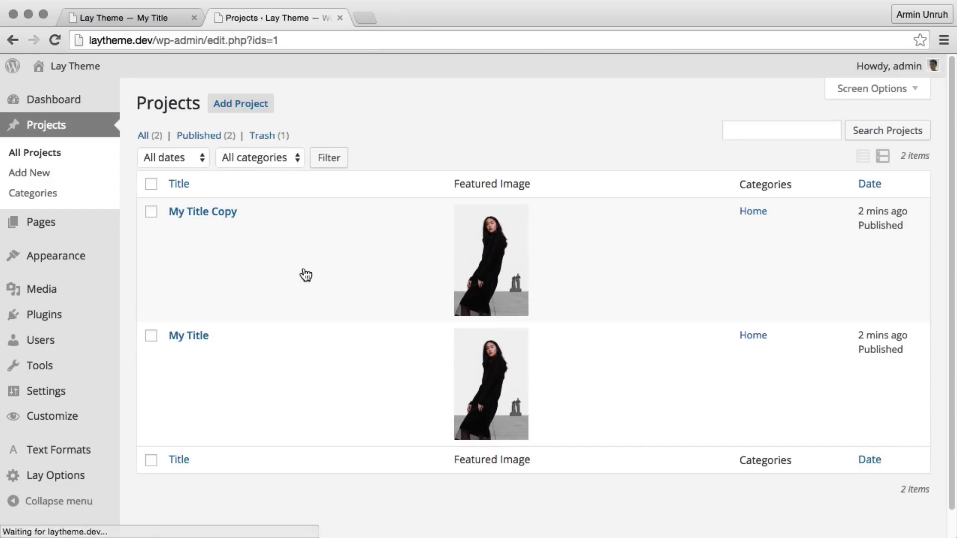
{"action": "left_click", "coordinate": [210, 213]}
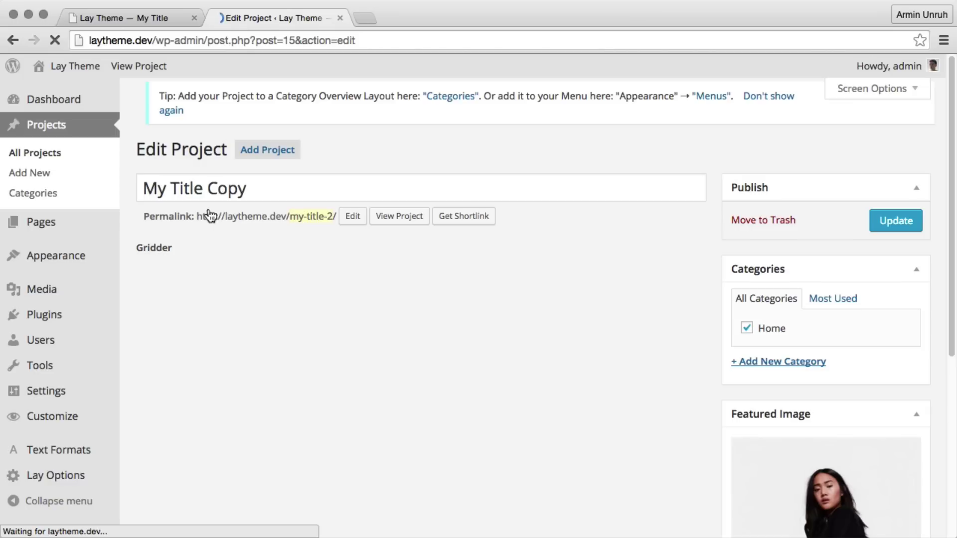
- Rename the copy to 'A 3d Project' and reset its permalink slug to a-3d-project
{"action": "left_click", "coordinate": [275, 186]}
{"action": "left_click_drag", "start_coordinate": [275, 186], "coordinate": [139, 188]}
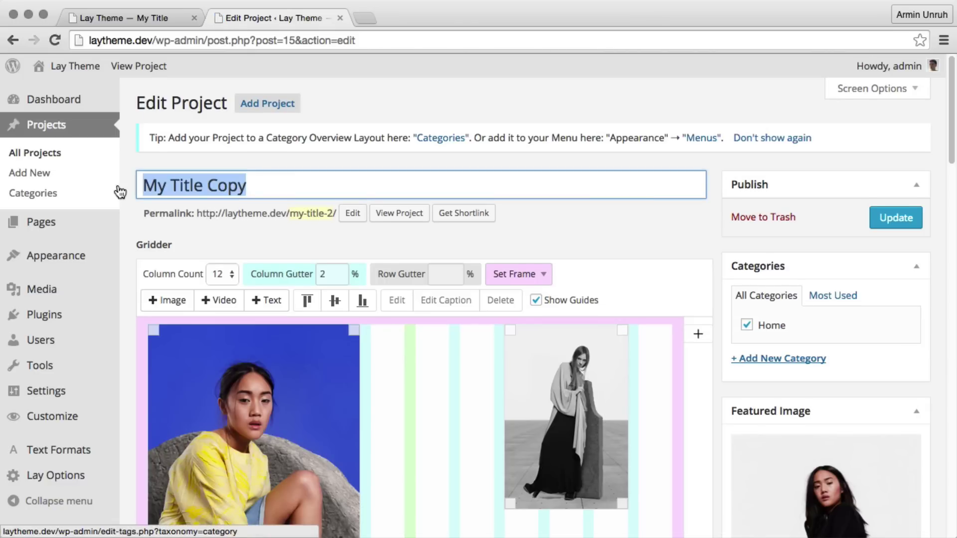
{"action": "type", "text": "A 3d Project"}
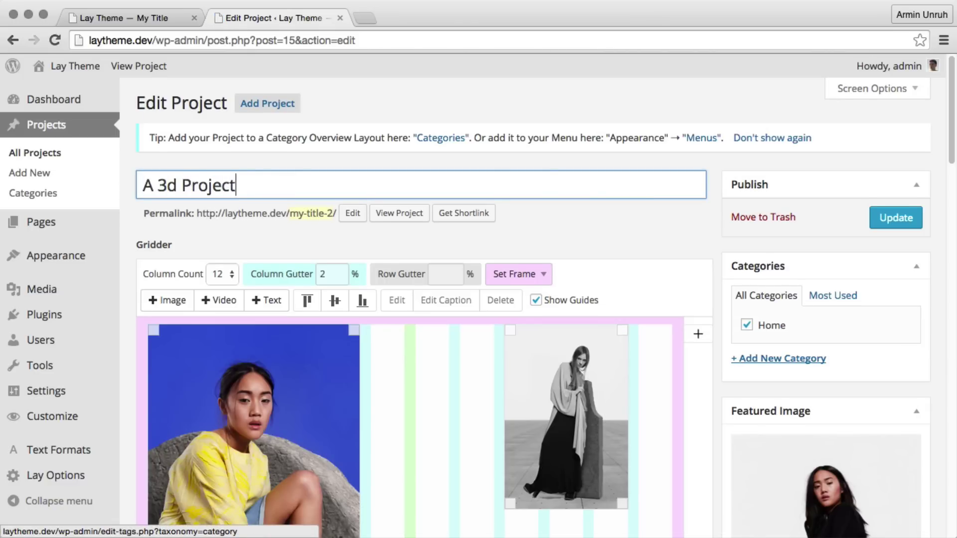
{"action": "left_click", "coordinate": [322, 213]}
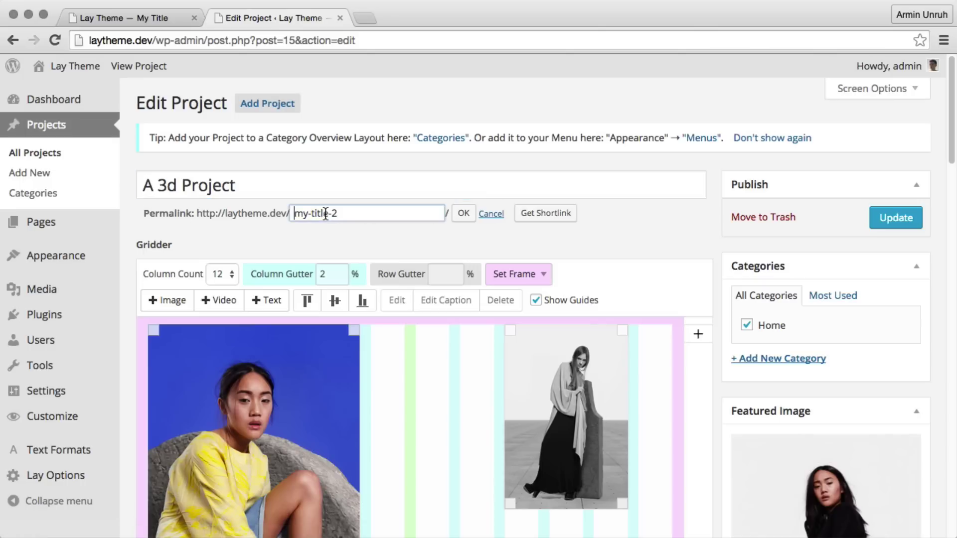
{"action": "left_click_drag", "start_coordinate": [358, 213], "coordinate": [266, 211]}
{"action": "key", "text": "BackSpace"}
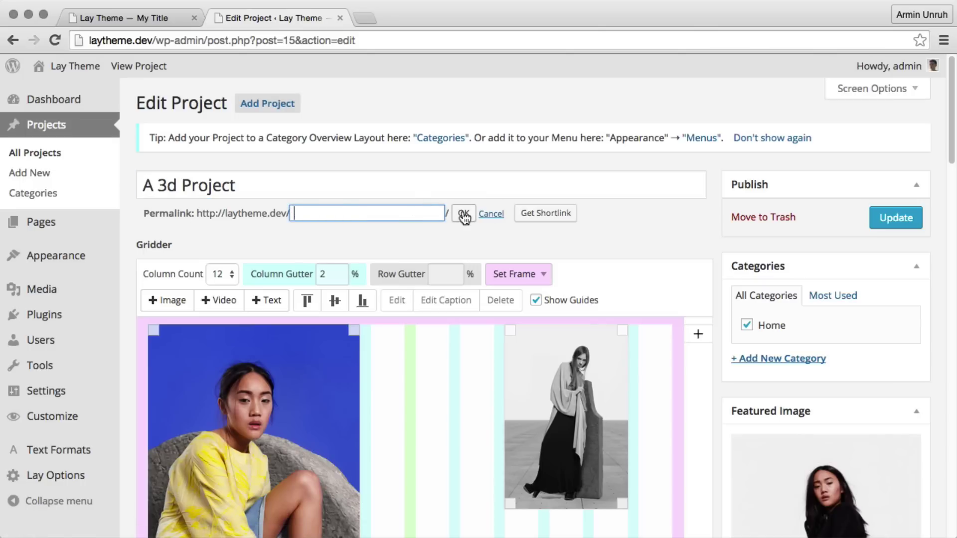
{"action": "left_click", "coordinate": [463, 213]}
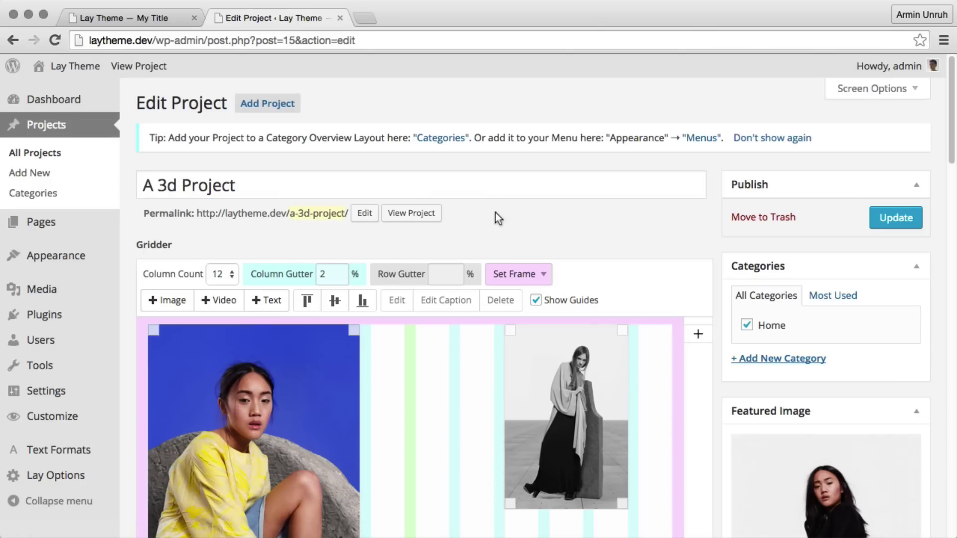
- Delete the right-hand photo, the video and both black-and-white photos from the grid
{"action": "scroll", "coordinate": [497, 210], "scroll_direction": "down", "scroll_amount": 5}
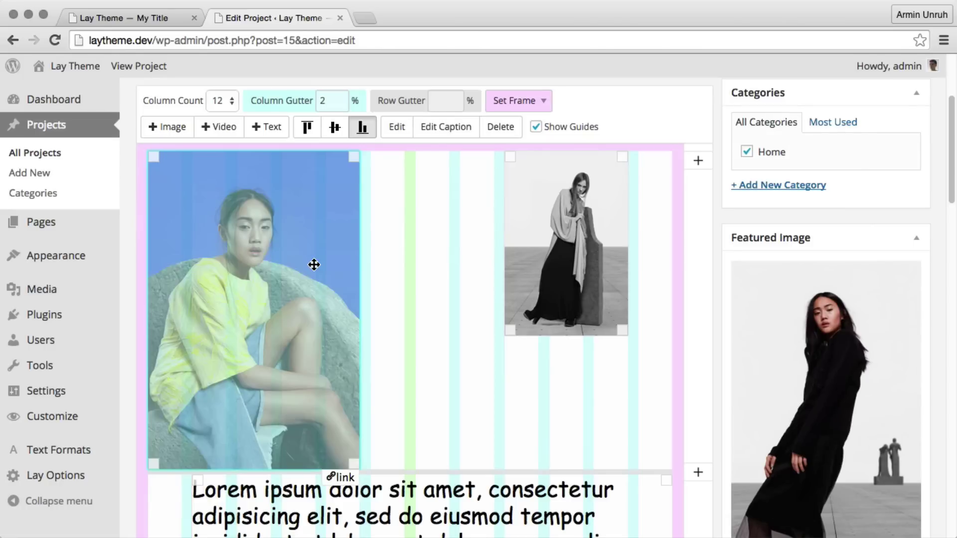
{"action": "left_click", "coordinate": [577, 255], "text": "shift"}
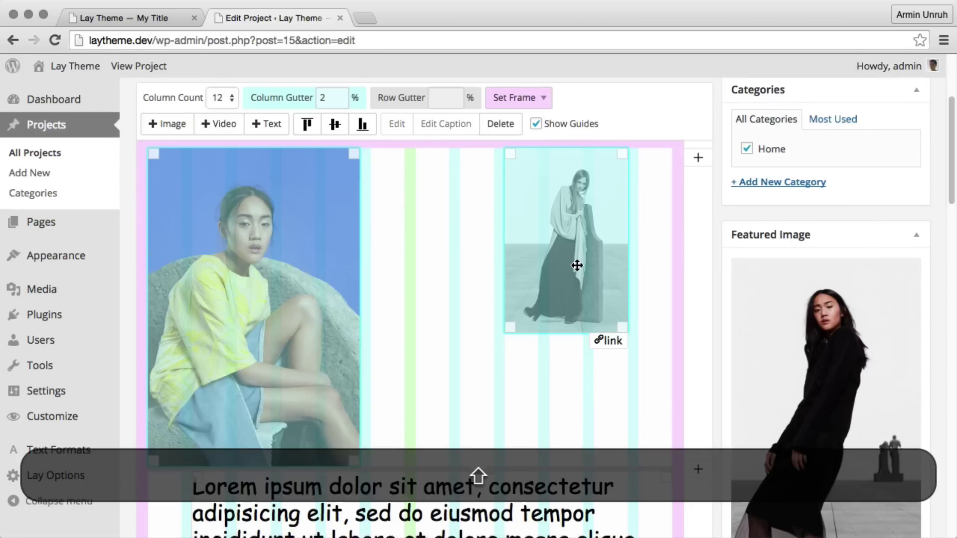
{"action": "scroll", "coordinate": [573, 254], "scroll_direction": "down", "scroll_amount": 10}
{"action": "left_click", "coordinate": [487, 386], "text": "super"}
{"action": "scroll", "coordinate": [493, 371], "scroll_direction": "down", "scroll_amount": 5}
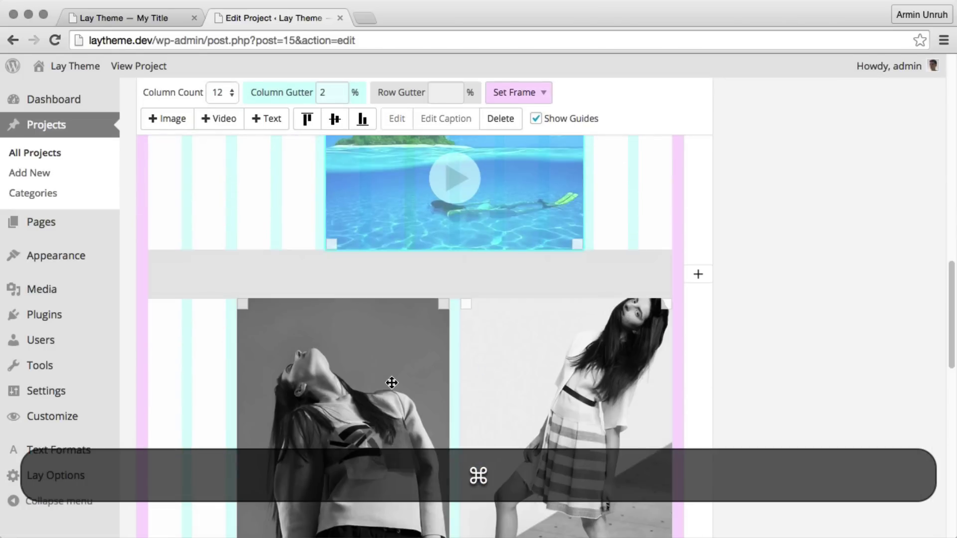
{"action": "left_click", "coordinate": [390, 384], "text": "super"}
{"action": "left_click", "coordinate": [558, 383], "text": "super"}
{"action": "key", "text": "BackSpace"}
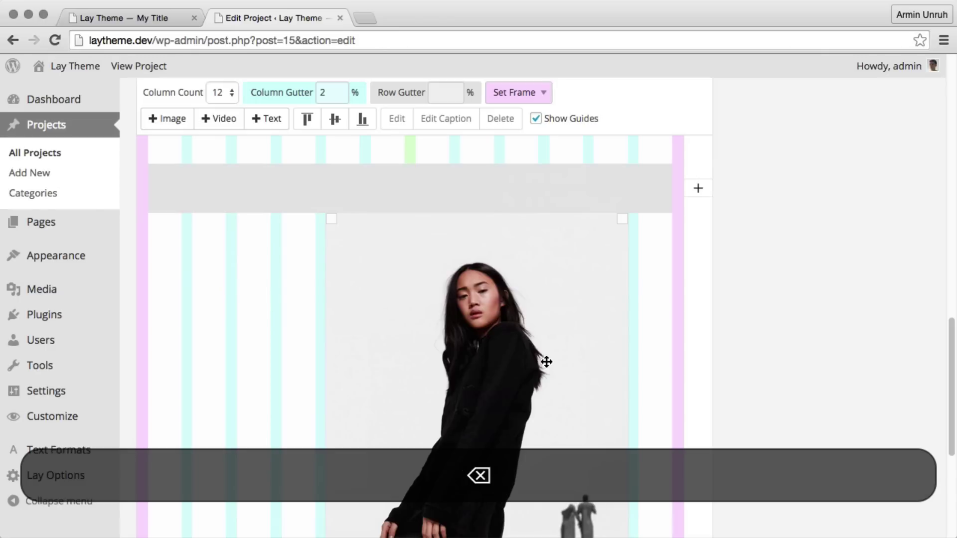
- Replace the black-coat photo with the robot-arm image 032c12.jpg and widen it across the row
{"action": "scroll", "coordinate": [546, 358], "scroll_direction": "down", "scroll_amount": 5}
{"action": "left_click", "coordinate": [505, 262]}
{"action": "scroll", "coordinate": [504, 263], "scroll_direction": "up", "scroll_amount": 4}
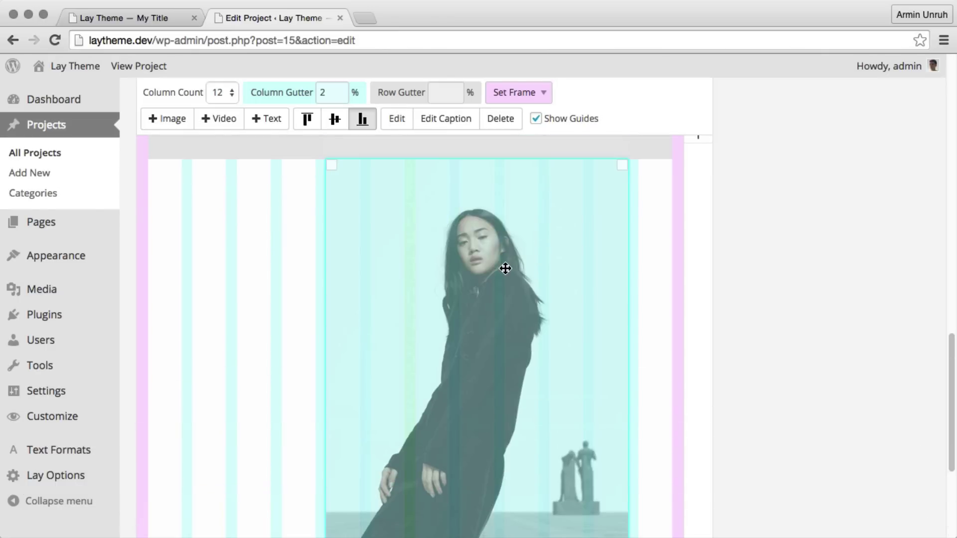
{"action": "left_click", "coordinate": [397, 120]}
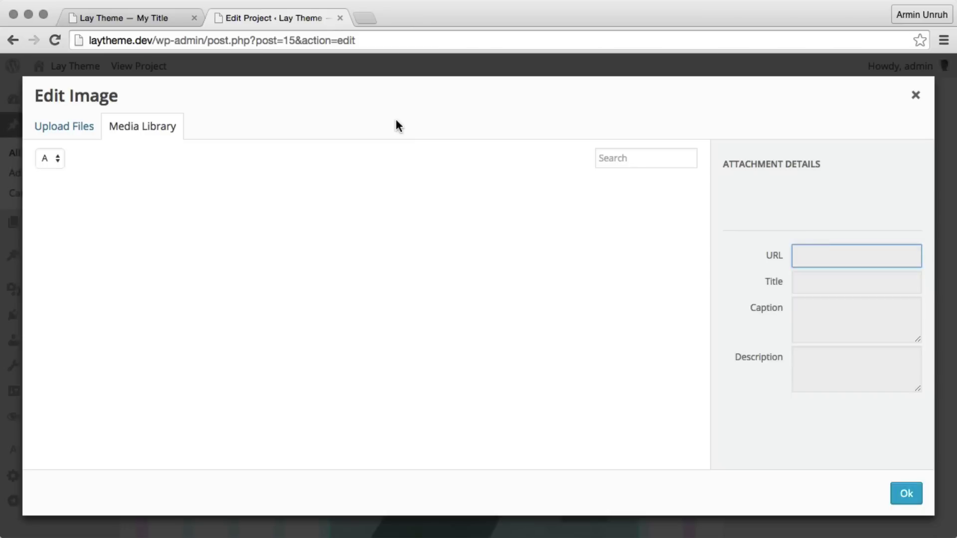
{"action": "left_click", "coordinate": [915, 95]}
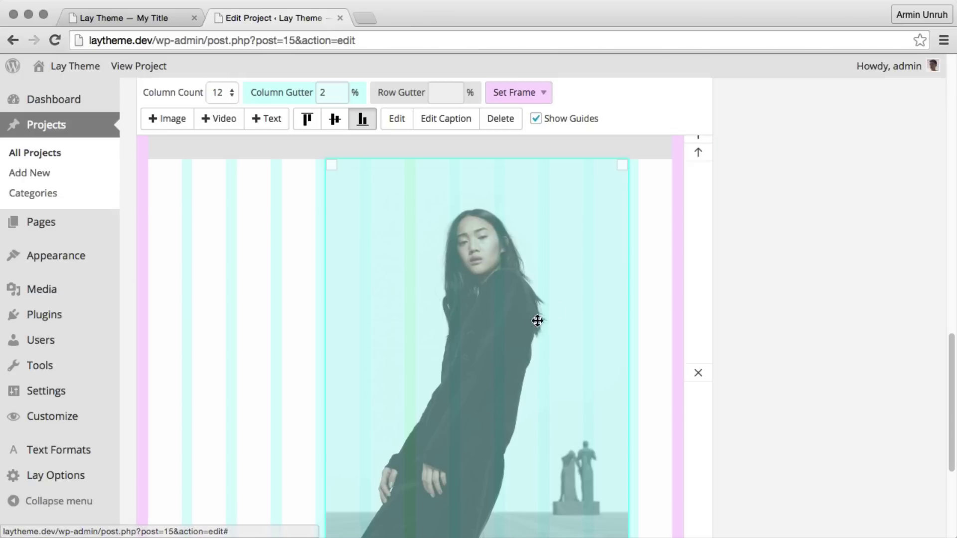
{"action": "left_click", "coordinate": [531, 321]}
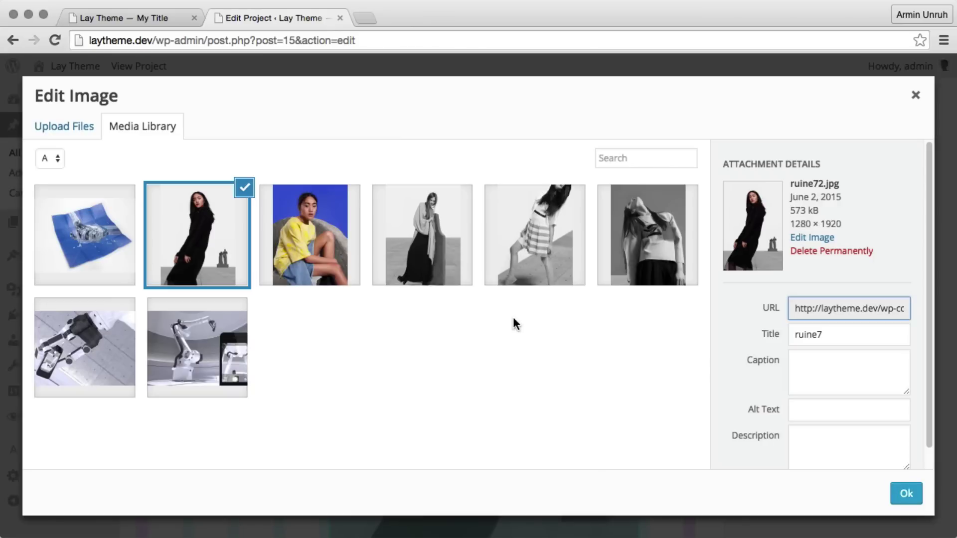
{"action": "left_click", "coordinate": [227, 362]}
{"action": "left_click", "coordinate": [906, 505]}
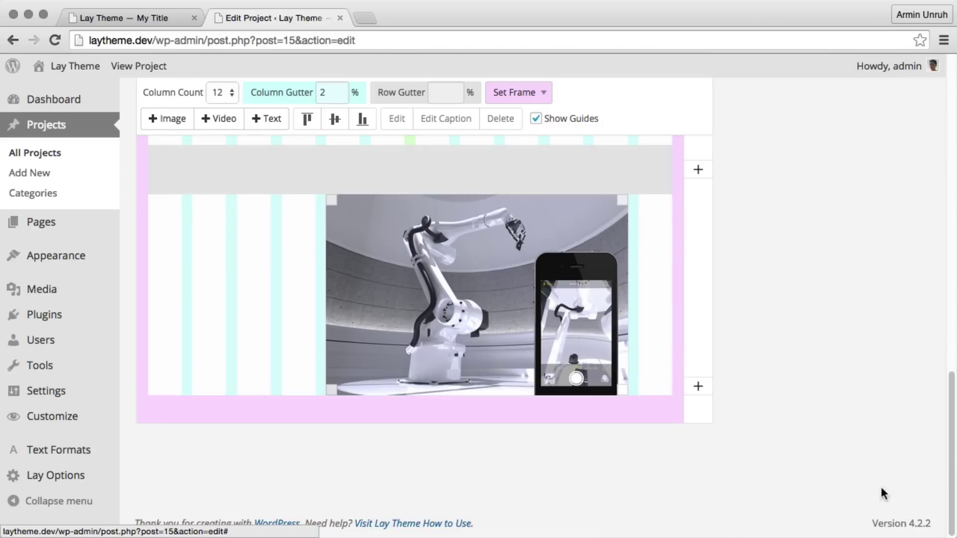
{"action": "left_click_drag", "start_coordinate": [331, 199], "coordinate": [160, 169]}
- Choose the robot-arm, second robot and watergate images from the Media Library to add
{"action": "scroll", "coordinate": [574, 298], "scroll_direction": "up", "scroll_amount": 5}
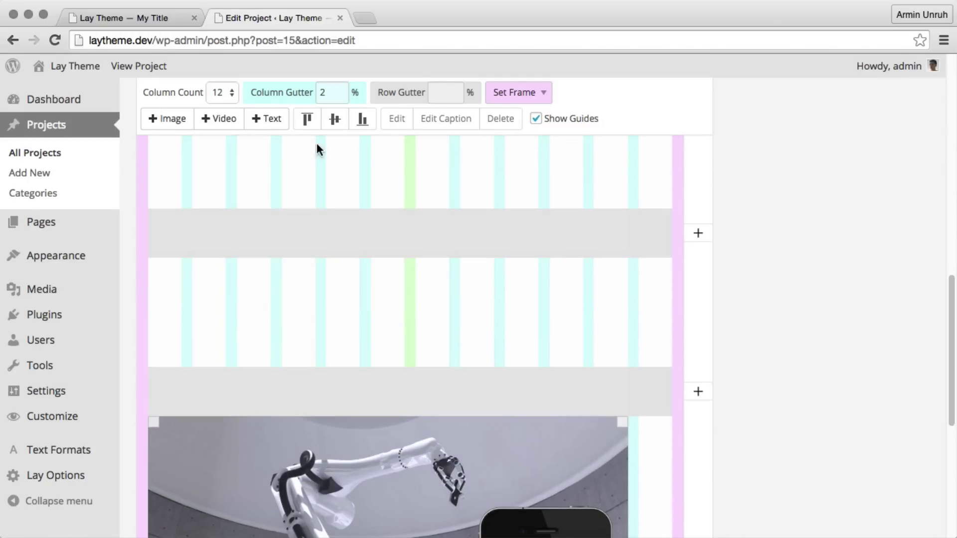
{"action": "left_click", "coordinate": [155, 118]}
{"action": "left_click", "coordinate": [228, 358]}
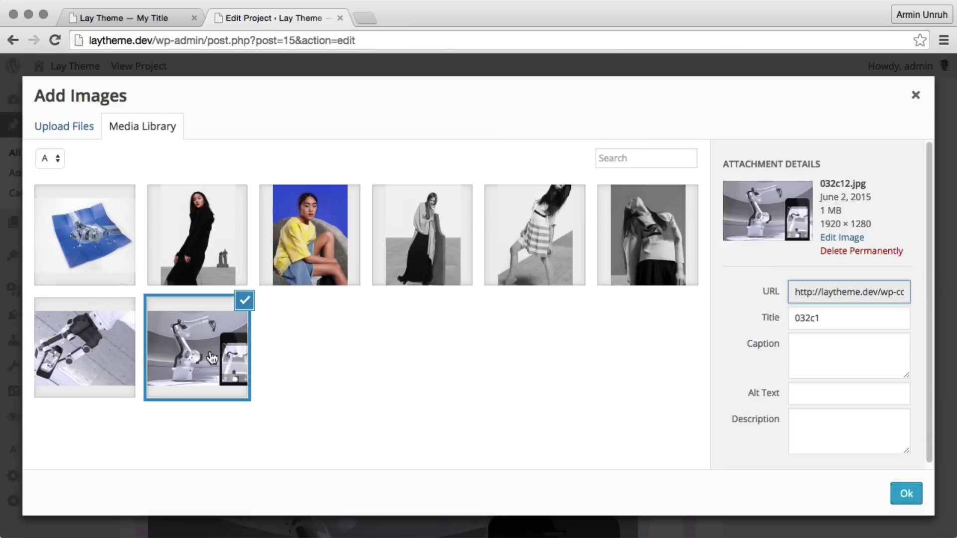
{"action": "left_click", "coordinate": [99, 359], "text": "super"}
{"action": "left_click", "coordinate": [85, 237], "text": "super"}
{"action": "left_click", "coordinate": [906, 493]}
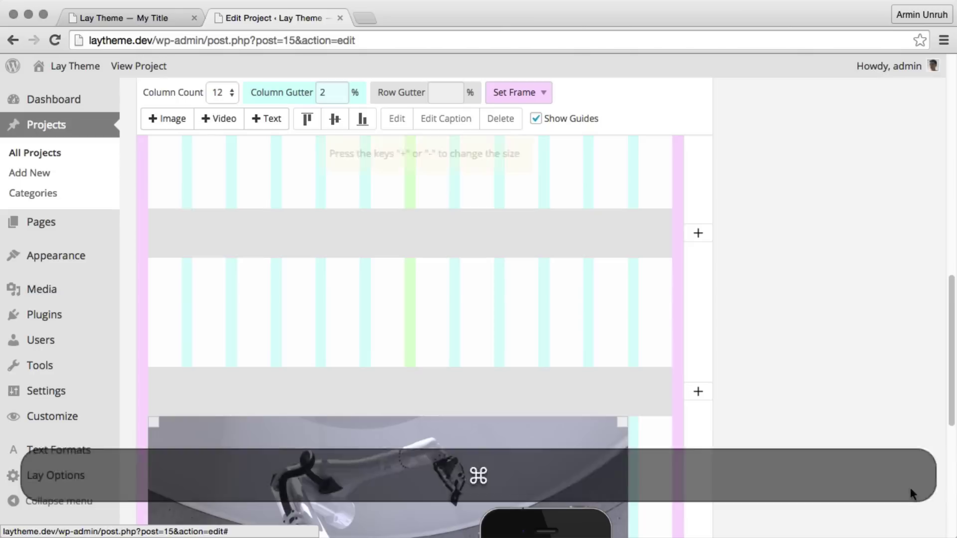
- Drop the chosen images into the empty middle row and at the row's left
{"action": "left_click", "coordinate": [256, 294]}
{"action": "scroll", "coordinate": [259, 294], "scroll_direction": "up", "scroll_amount": 3}
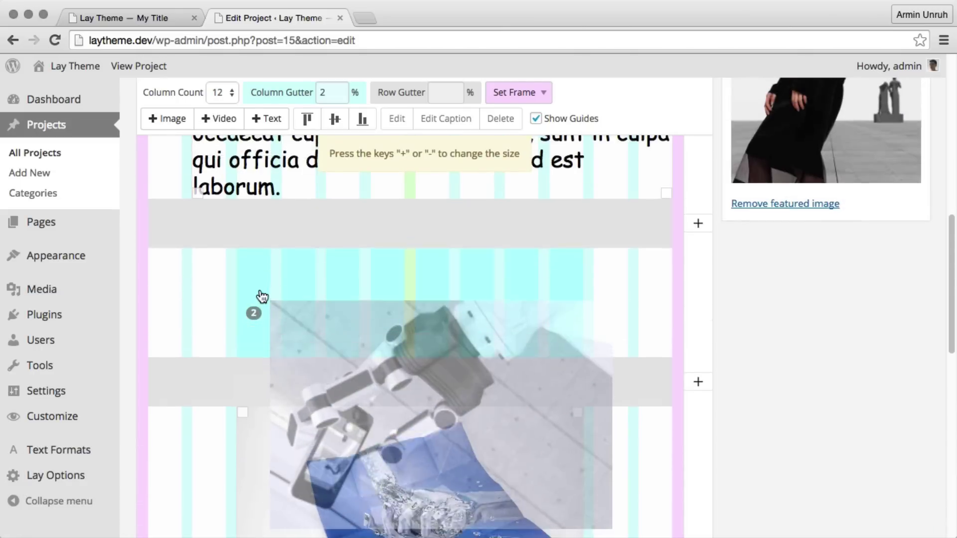
{"action": "left_click", "coordinate": [168, 312]}
{"action": "scroll", "coordinate": [448, 316], "scroll_direction": "up", "scroll_amount": 5}
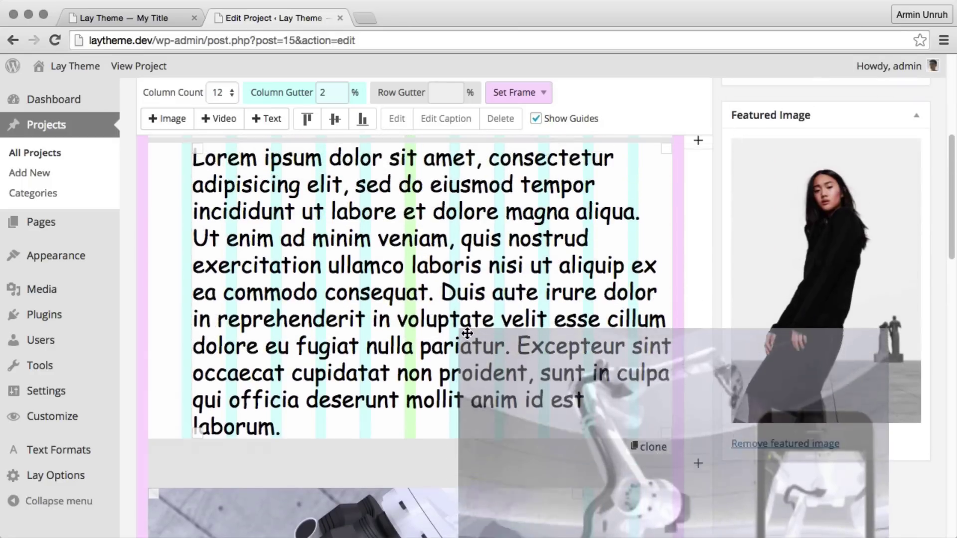
{"action": "scroll", "coordinate": [252, 376], "scroll_direction": "down", "scroll_amount": 5}
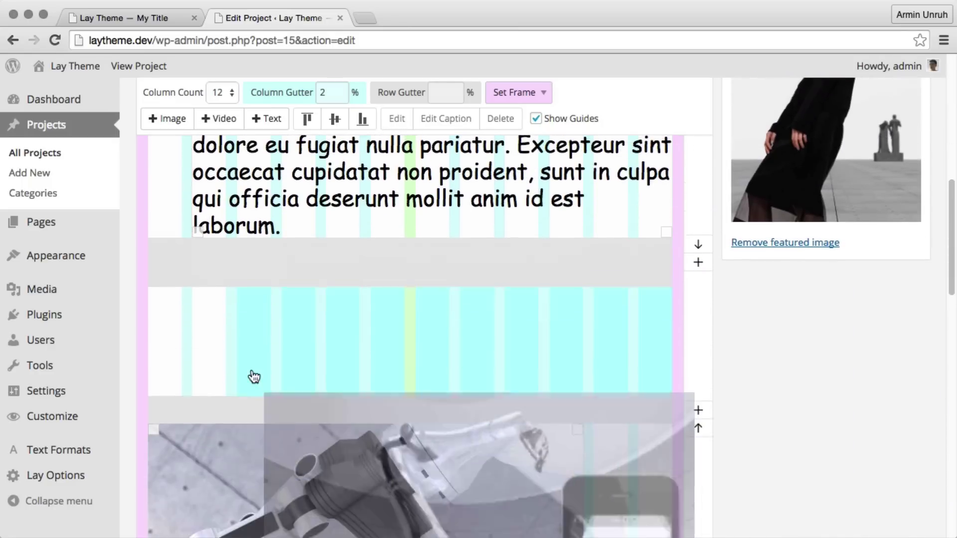
{"action": "scroll", "coordinate": [486, 334], "scroll_direction": "up", "scroll_amount": 10}
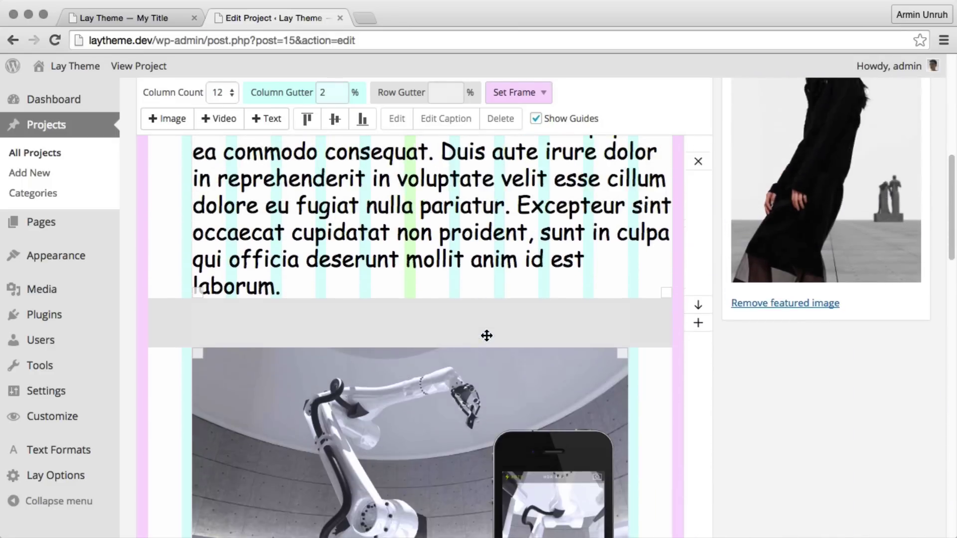
{"action": "scroll", "coordinate": [485, 335], "scroll_direction": "up", "scroll_amount": 2}
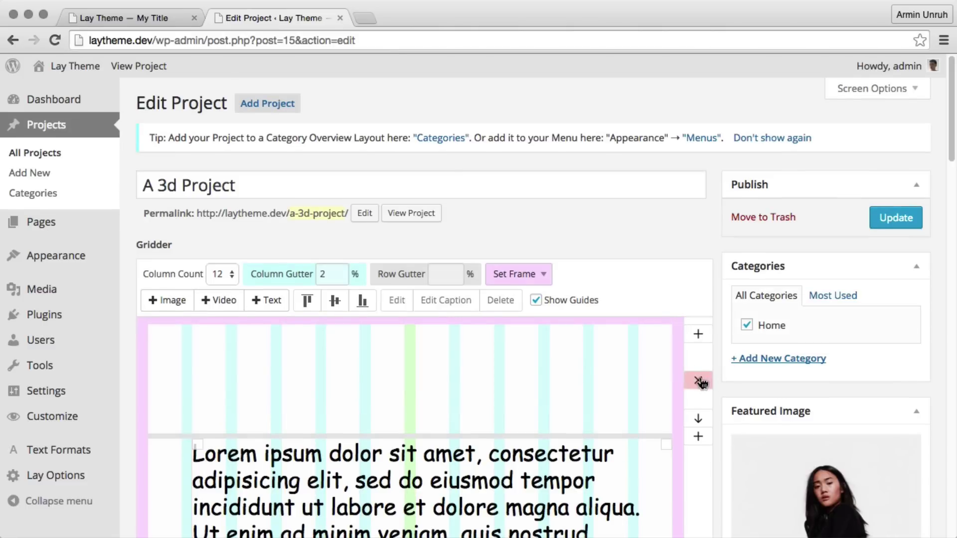
- Delete the empty top row, update, and file the project under a new '3d Projects' category
{"action": "left_click", "coordinate": [698, 381]}
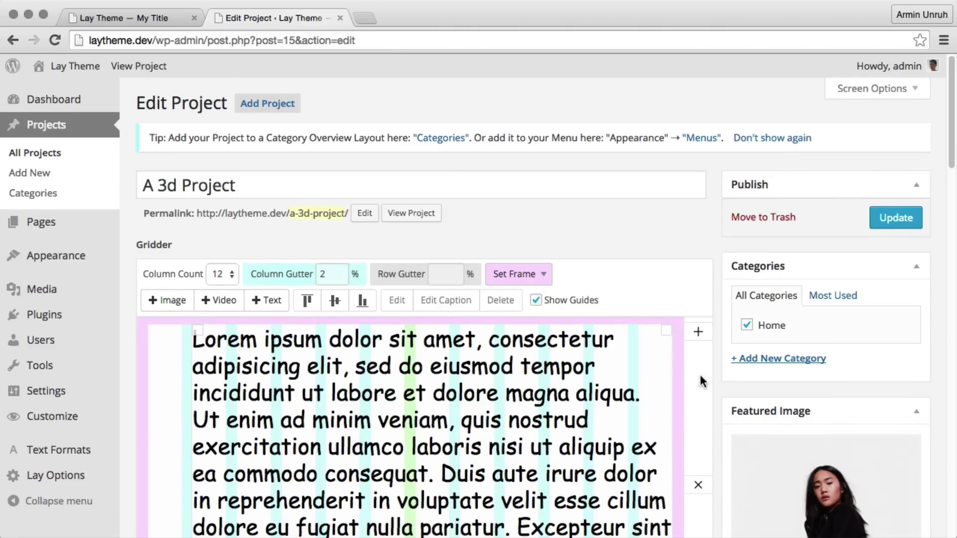
{"action": "left_click", "coordinate": [892, 219]}
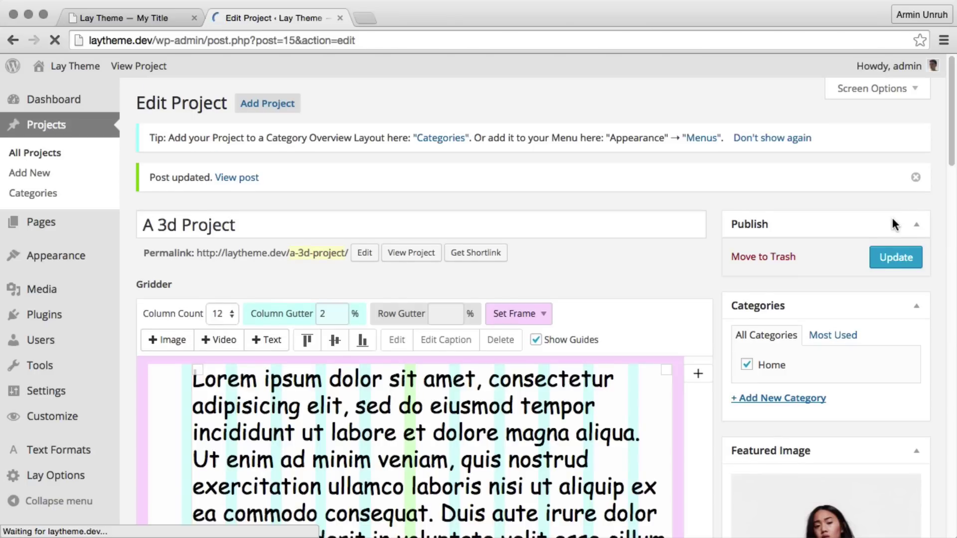
{"action": "left_click", "coordinate": [796, 398]}
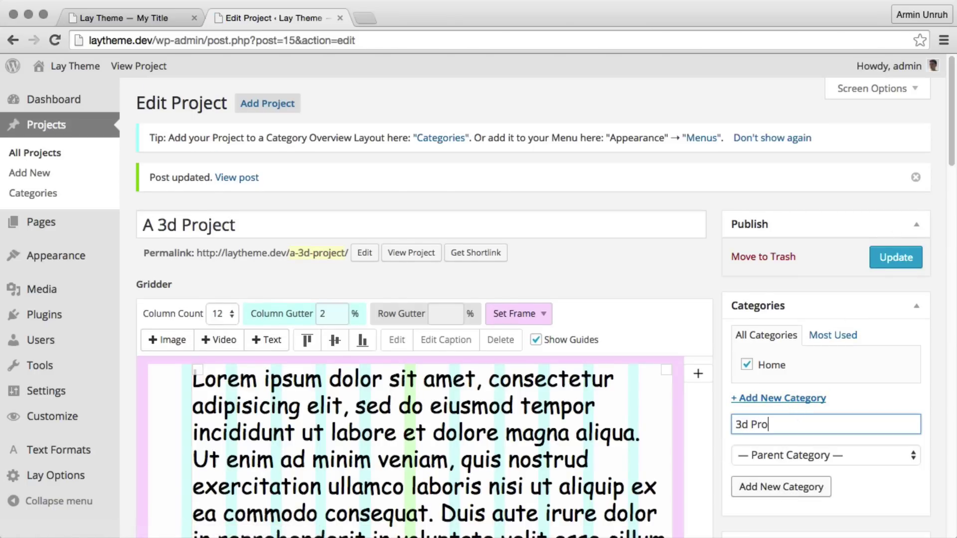
{"action": "left_click", "coordinate": [772, 485]}
{"action": "left_click", "coordinate": [884, 259]}
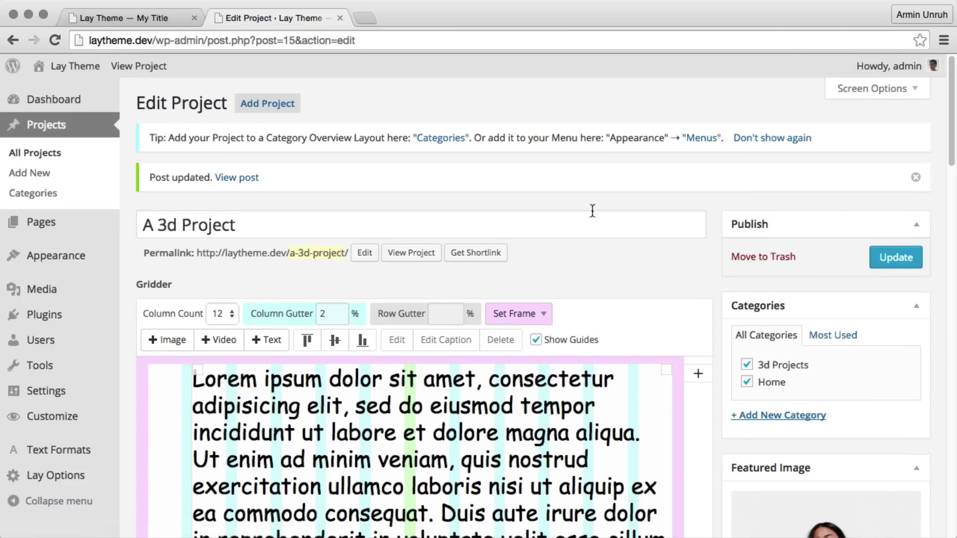
- Duplicate A 3d Project and open the copy for editing
{"action": "left_click", "coordinate": [92, 153]}
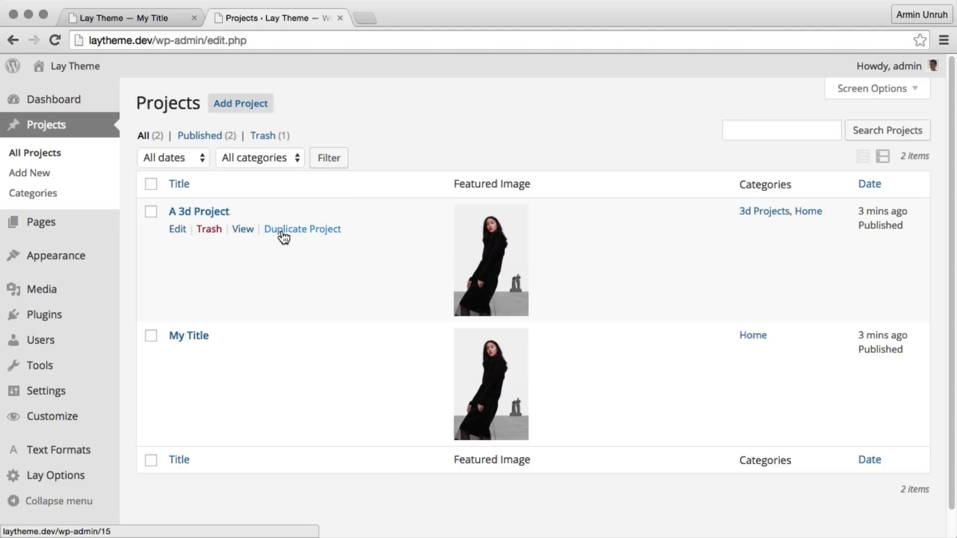
{"action": "left_click", "coordinate": [282, 232]}
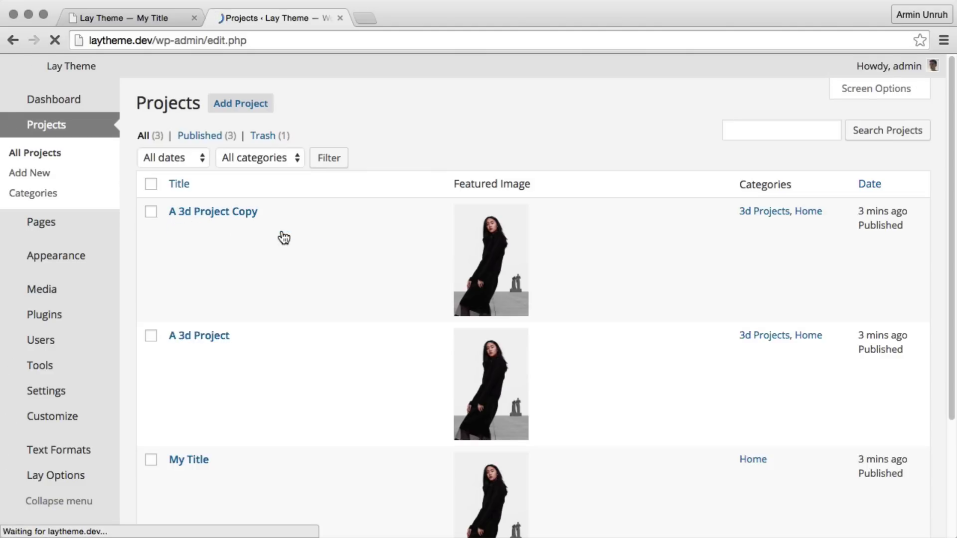
{"action": "left_click", "coordinate": [512, 250]}
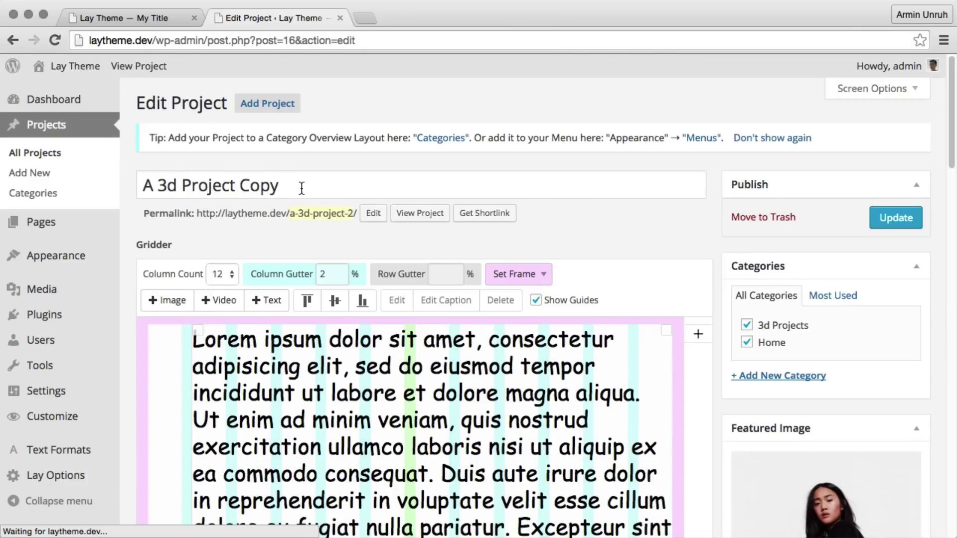
- Rename the copy to 'My other 3d Project' and set its slug to my-other-3d-project
{"action": "left_click_drag", "start_coordinate": [281, 186], "coordinate": [91, 190]}
{"action": "type", "text": "My other"}
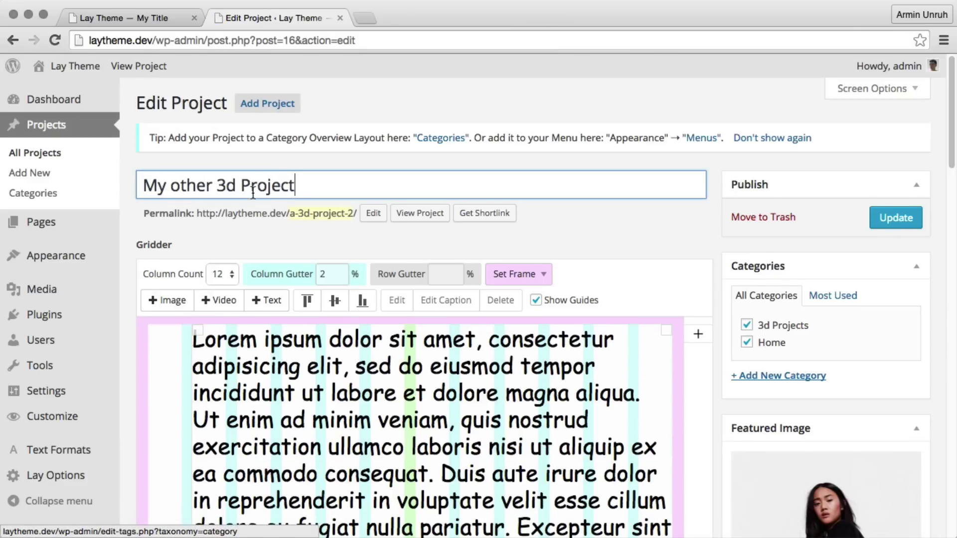
{"action": "left_click", "coordinate": [374, 213]}
{"action": "left_click_drag", "start_coordinate": [401, 212], "coordinate": [261, 213]}
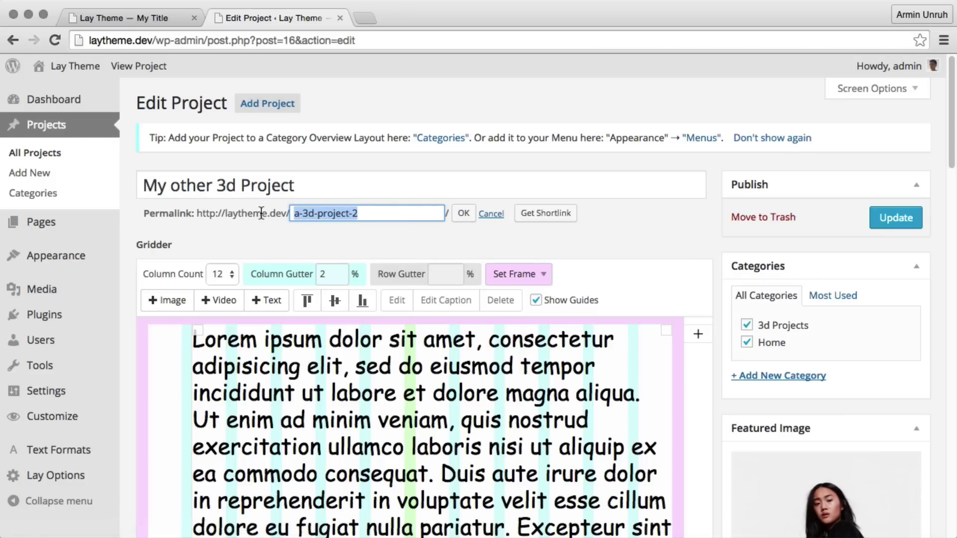
{"action": "key", "text": "BackSpace"}
{"action": "left_click", "coordinate": [470, 214]}
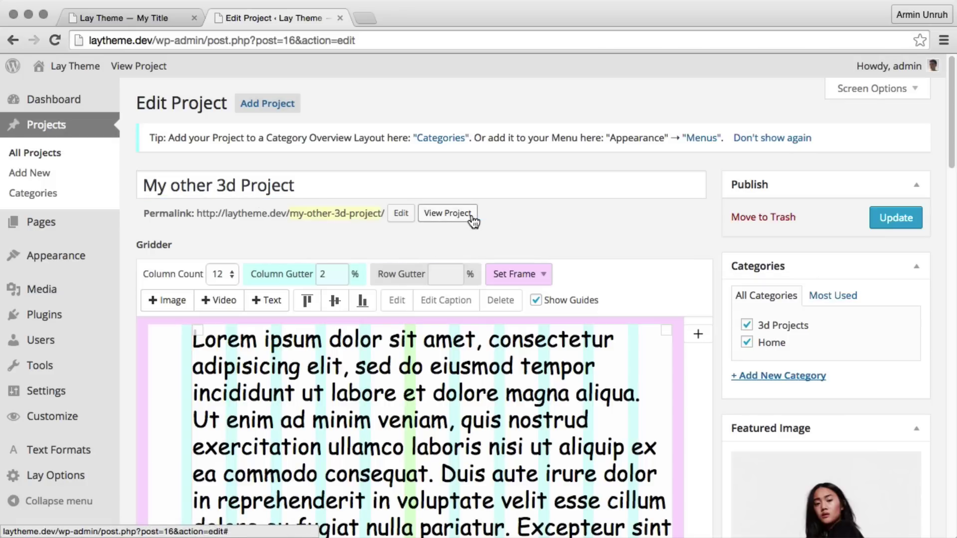
{"action": "scroll", "coordinate": [472, 217], "scroll_direction": "down", "scroll_amount": 3}
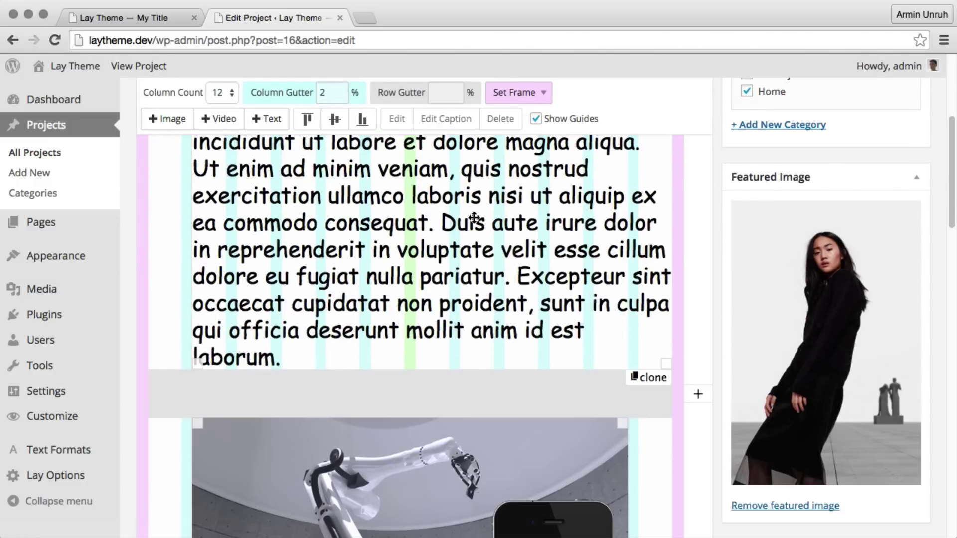
- Set the blue watergate image as My other 3d Project's featured image and update it
{"action": "scroll", "coordinate": [473, 218], "scroll_direction": "down", "scroll_amount": 12}
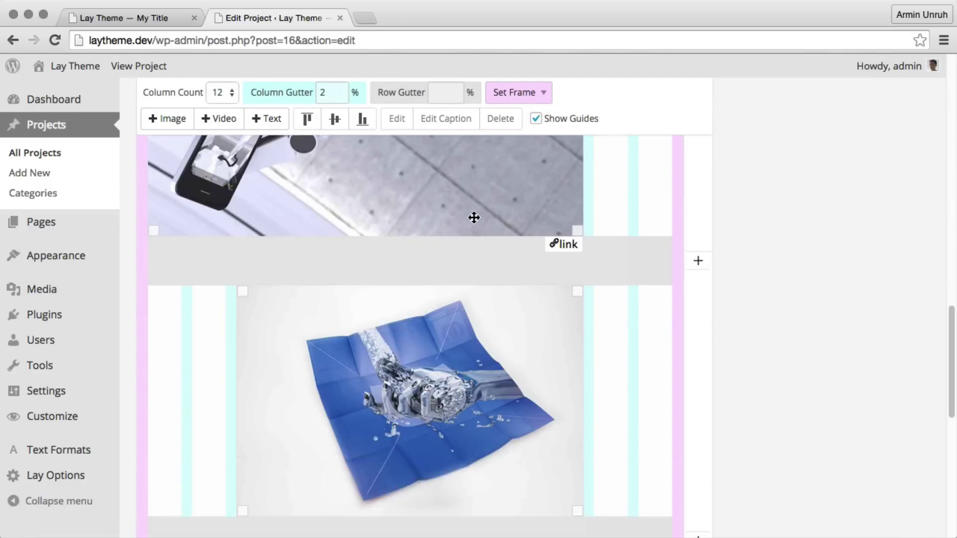
{"action": "scroll", "coordinate": [474, 218], "scroll_direction": "up", "scroll_amount": 15}
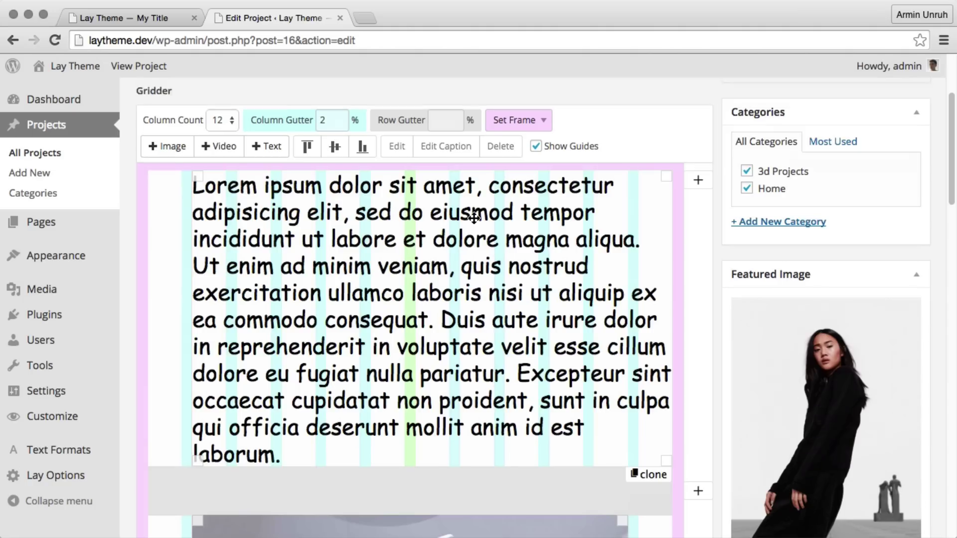
{"action": "scroll", "coordinate": [473, 218], "scroll_direction": "up", "scroll_amount": 2}
{"action": "left_click", "coordinate": [787, 388]}
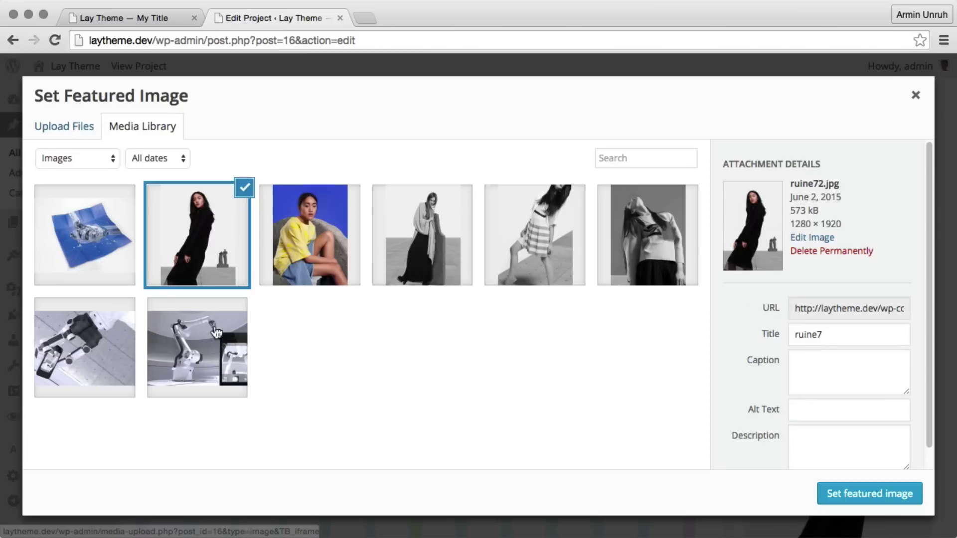
{"action": "left_click", "coordinate": [107, 262]}
{"action": "left_click", "coordinate": [869, 494]}
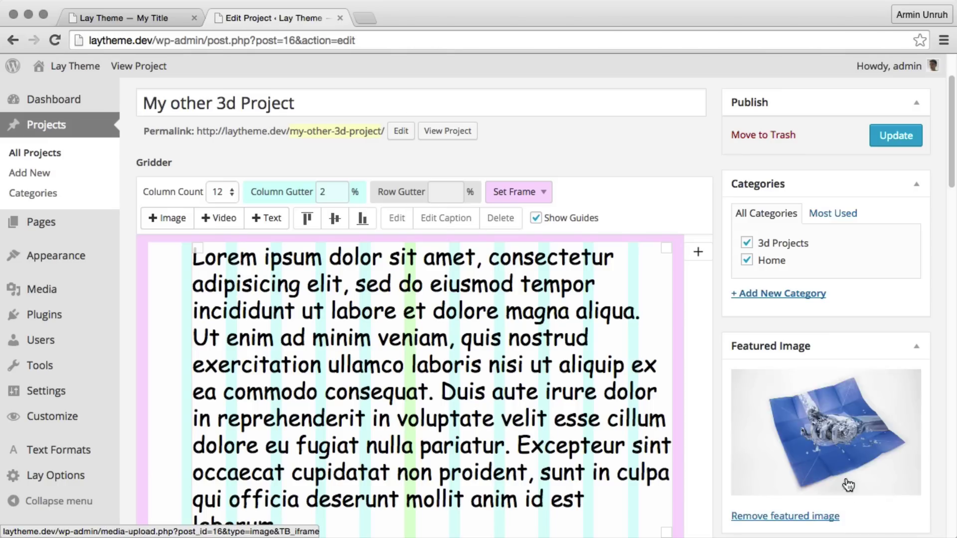
{"action": "left_click", "coordinate": [892, 136]}
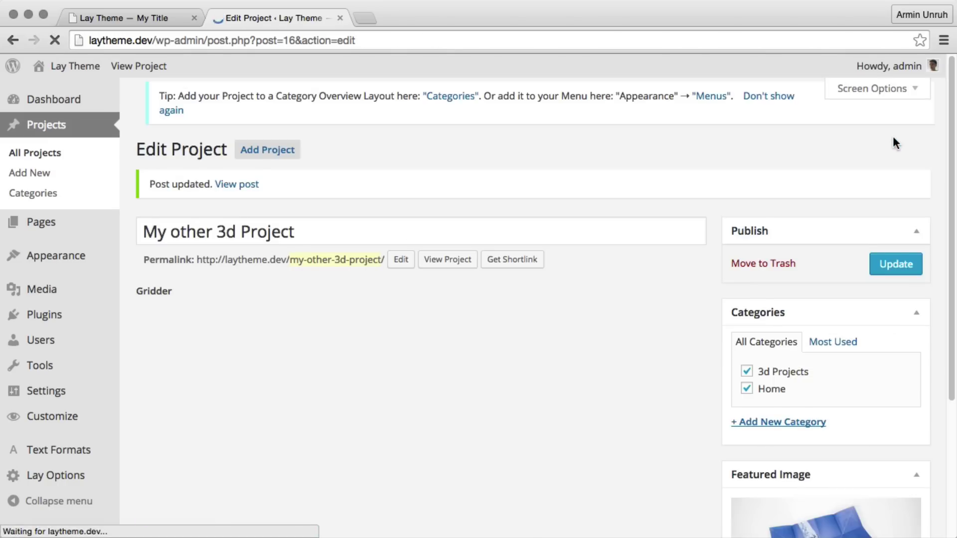
- Add A 3d Project and My other 3d Project to the 3d Projects category grid
{"action": "left_click", "coordinate": [75, 197]}
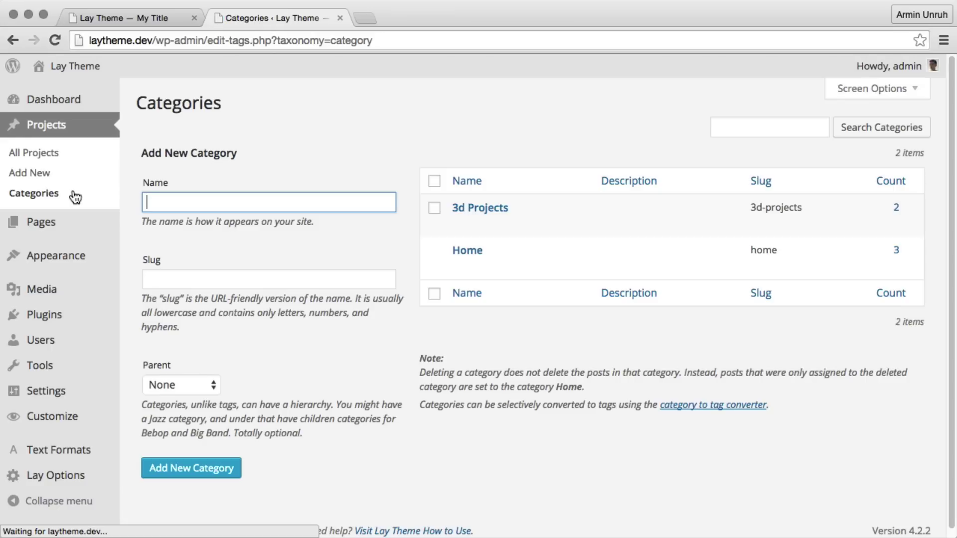
{"action": "left_click", "coordinate": [471, 205]}
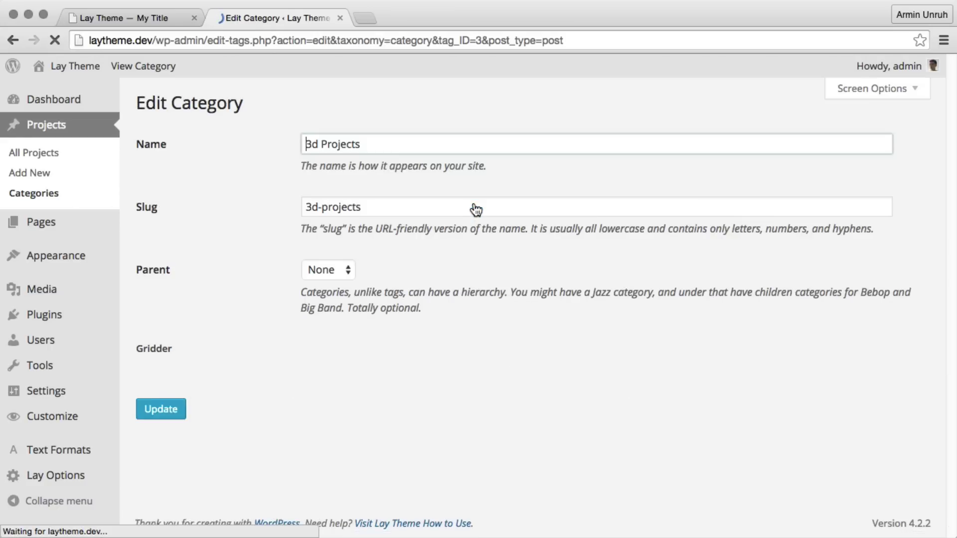
{"action": "scroll", "coordinate": [476, 209], "scroll_direction": "down", "scroll_amount": 1}
{"action": "scroll", "coordinate": [473, 207], "scroll_direction": "down", "scroll_amount": 3}
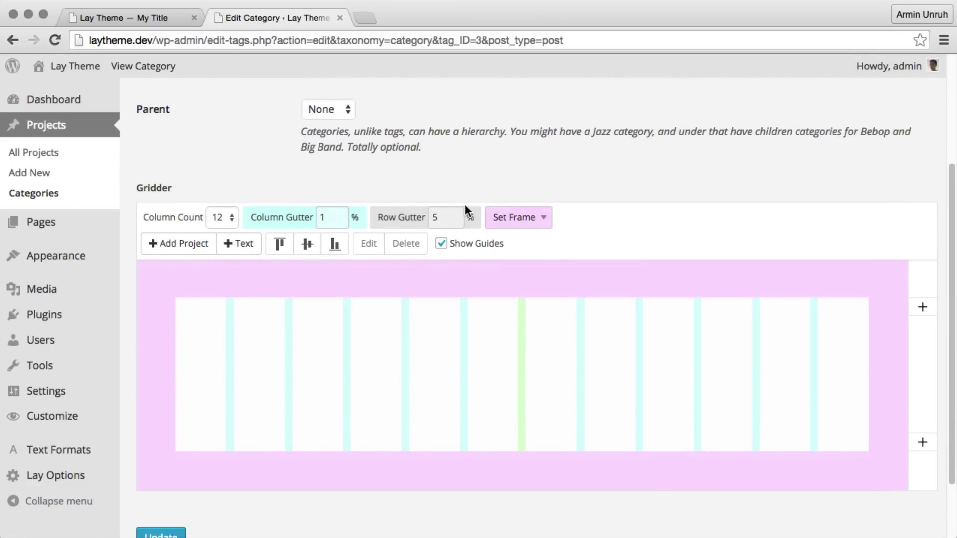
{"action": "left_click", "coordinate": [179, 244]}
{"action": "left_click", "coordinate": [170, 254]}
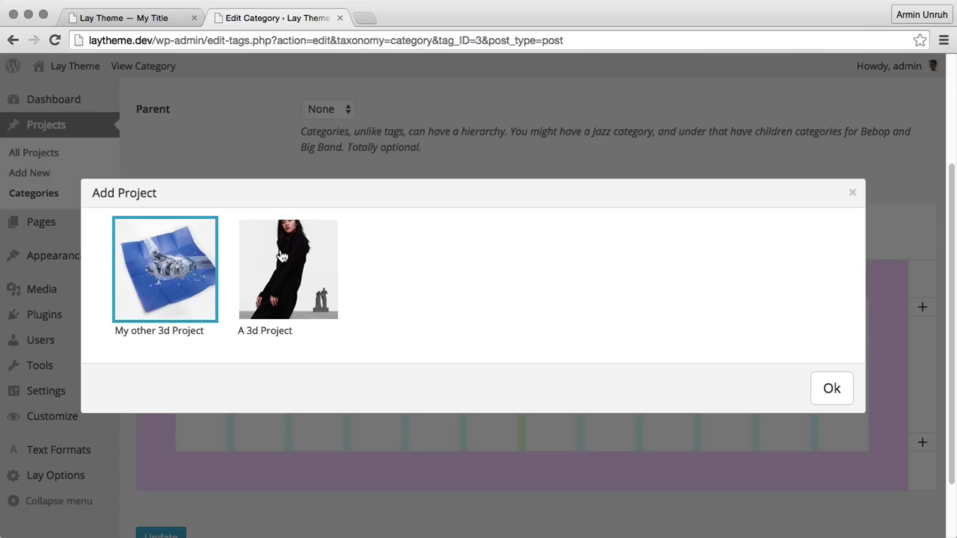
{"action": "left_click", "coordinate": [287, 257]}
{"action": "left_click", "coordinate": [828, 390]}
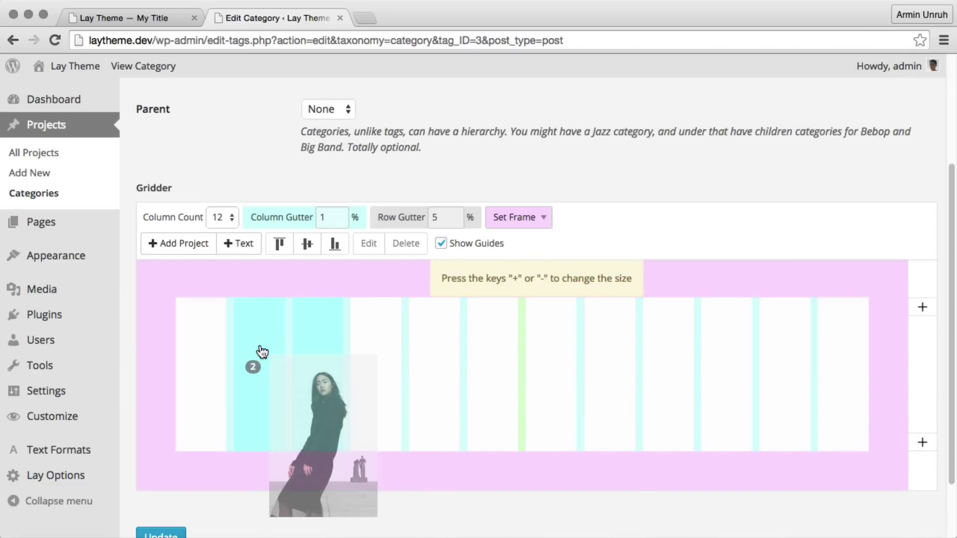
- Widen both projects to six columns, place each on its own row, and save the layout
{"action": "key", "text": "plus"}
{"action": "key", "text": "plus"}
{"action": "key", "text": "plus"}
{"action": "key", "text": "plus"}
{"action": "left_click", "coordinate": [260, 349]}
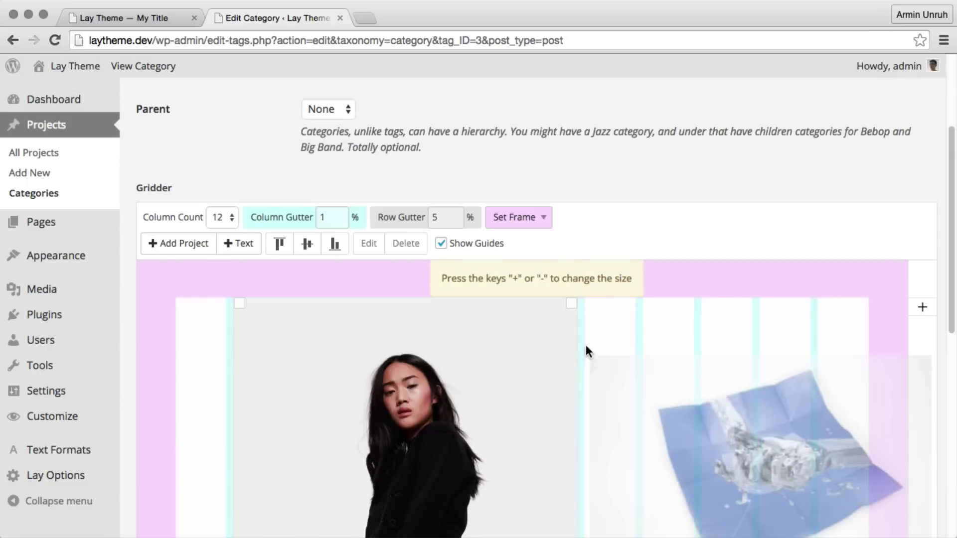
{"action": "left_click", "coordinate": [922, 307]}
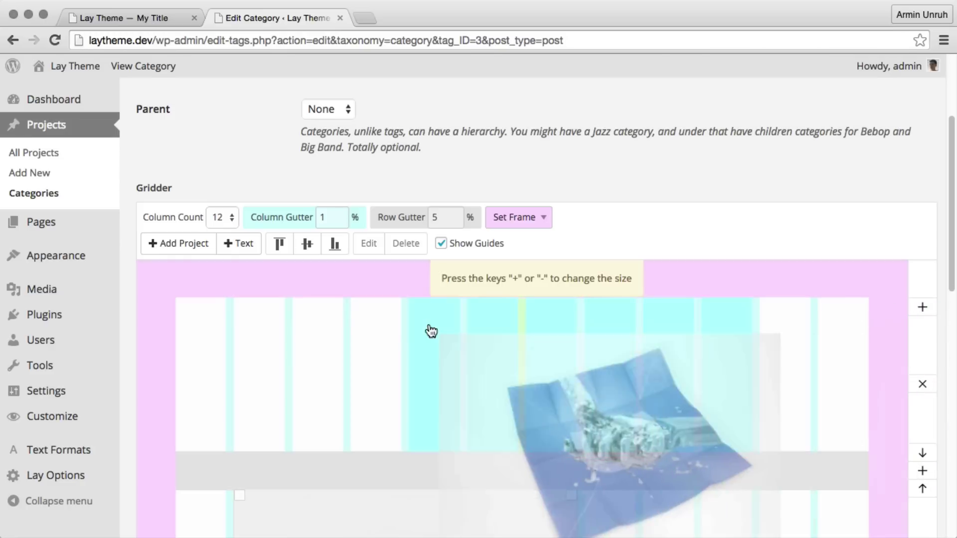
{"action": "left_click", "coordinate": [371, 332]}
{"action": "scroll", "coordinate": [421, 352], "scroll_direction": "down", "scroll_amount": 10}
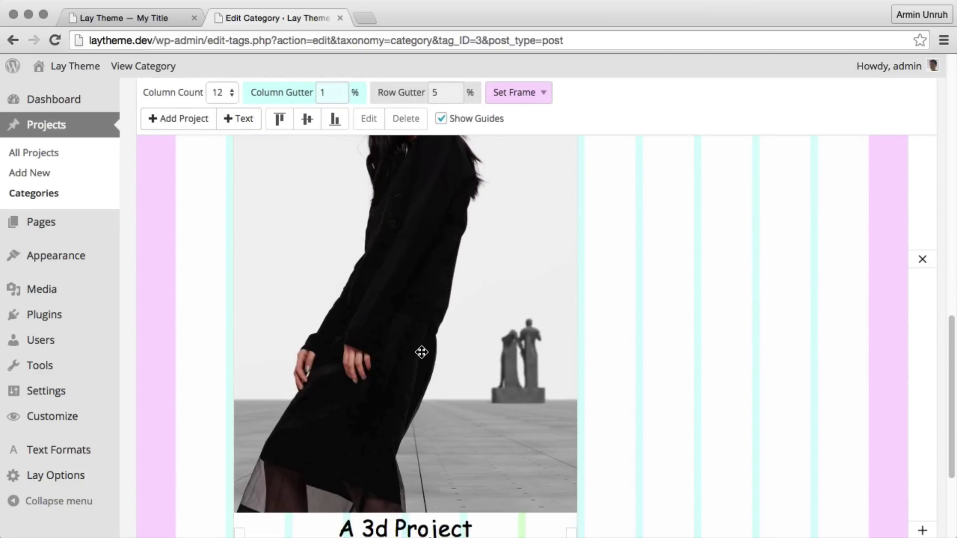
{"action": "left_click", "coordinate": [178, 462]}
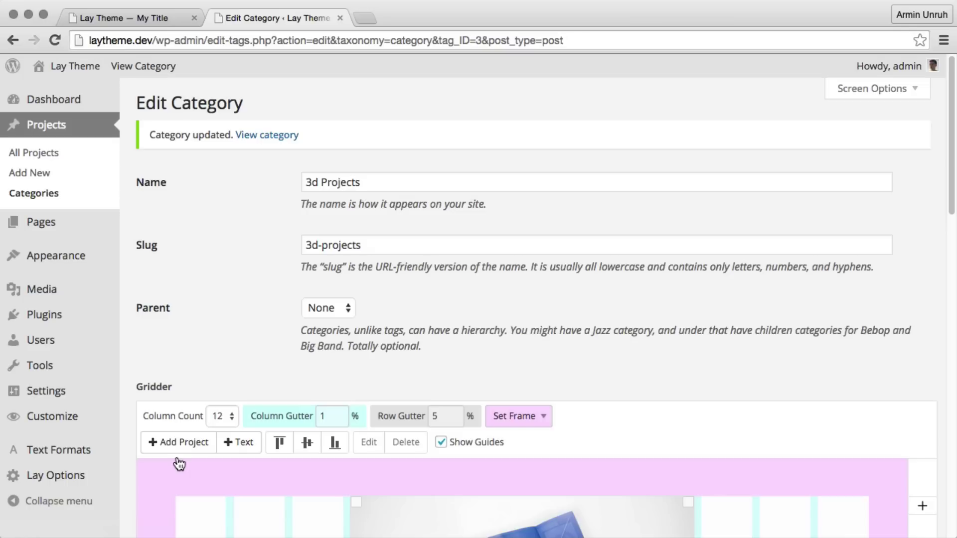
- Add the 3d Projects category to Menu 1 in the menu editor
{"action": "mouse_move", "coordinate": [72, 267]}
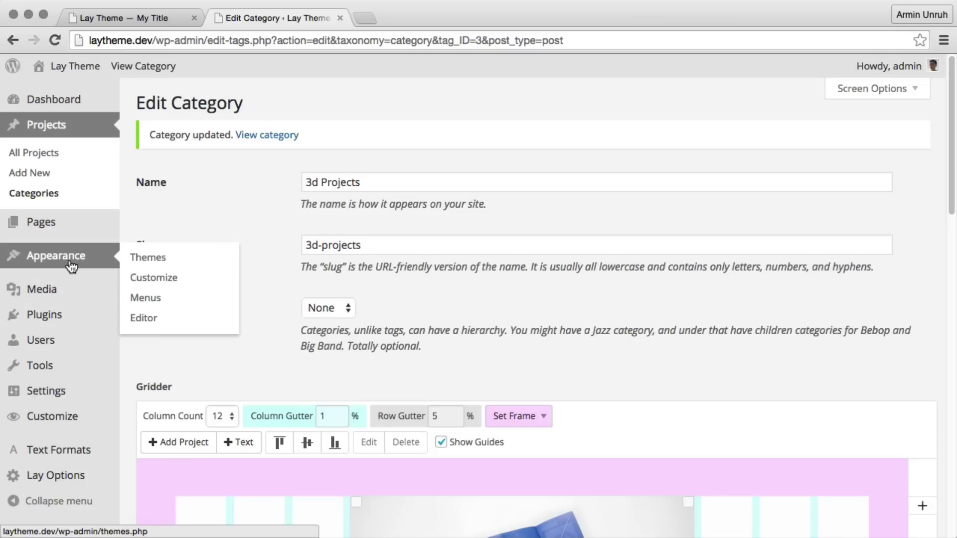
{"action": "left_click", "coordinate": [144, 299]}
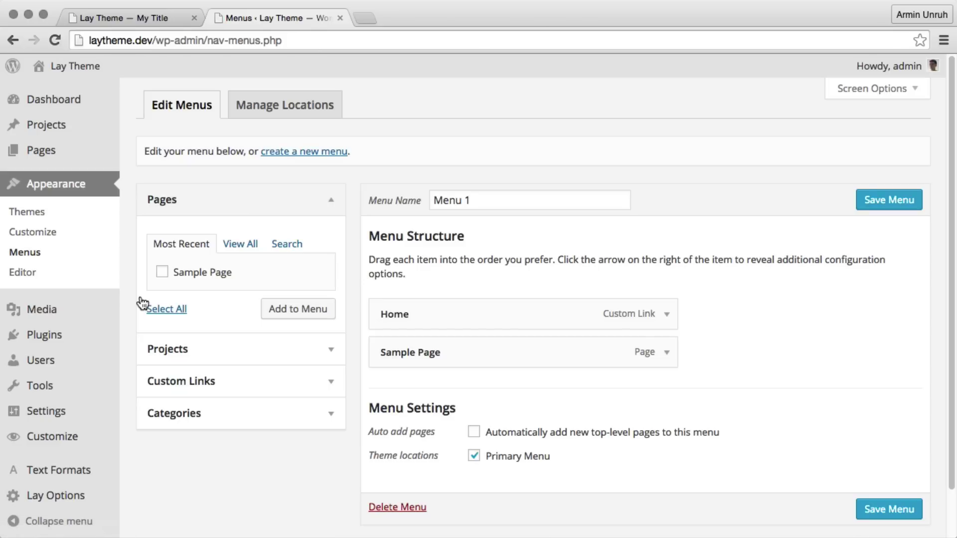
{"action": "left_click", "coordinate": [183, 413]}
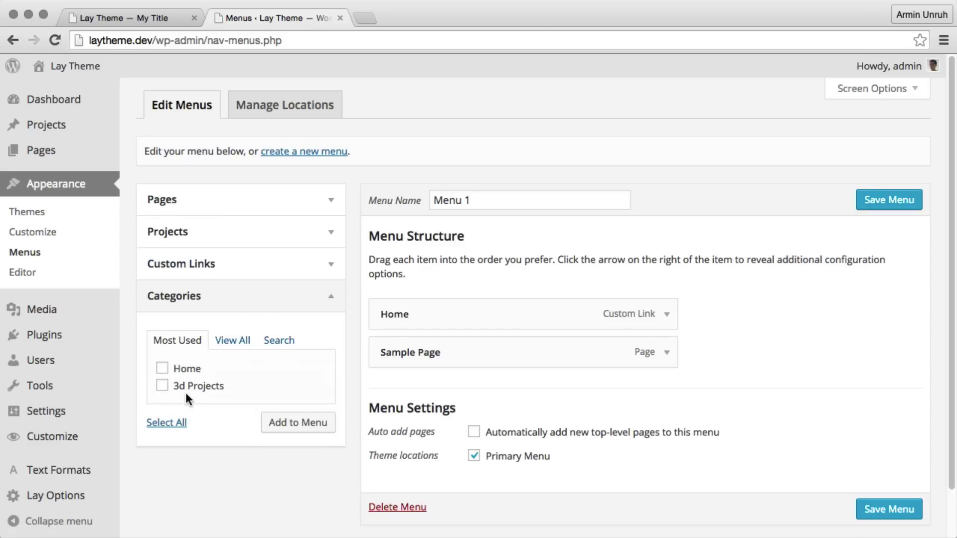
{"action": "left_click", "coordinate": [314, 423]}
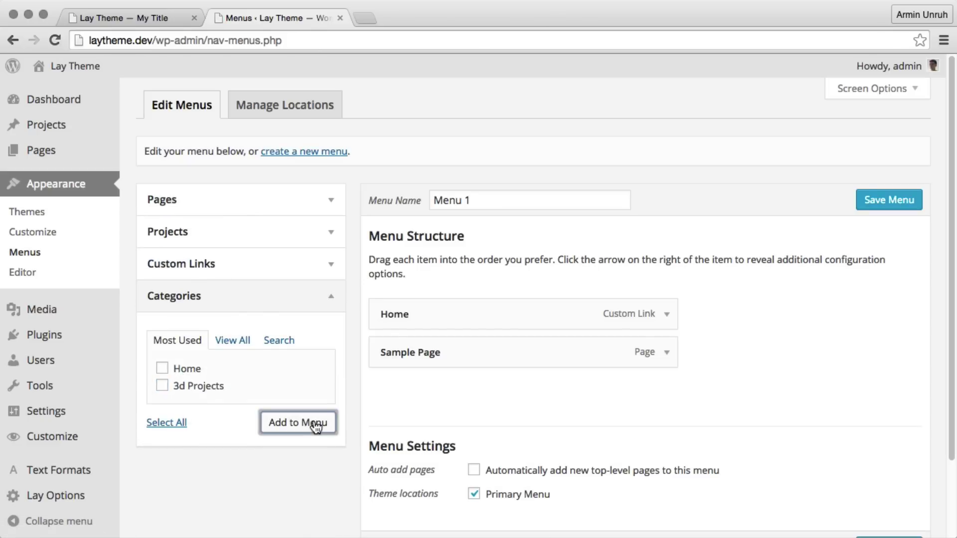
- Remove the Sample Page and Home items from Menu 1 and save the menu
{"action": "left_click", "coordinate": [665, 354]}
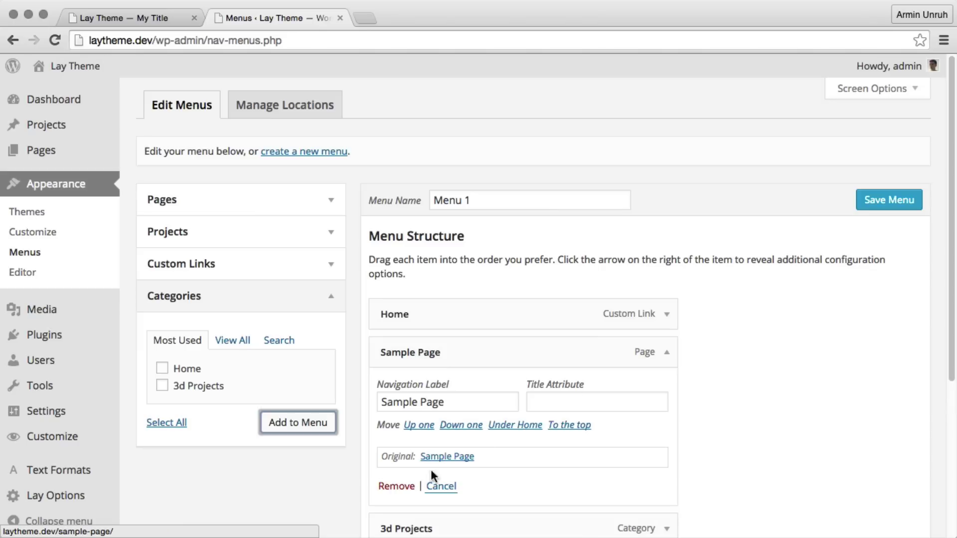
{"action": "left_click", "coordinate": [394, 486]}
{"action": "left_click", "coordinate": [666, 310]}
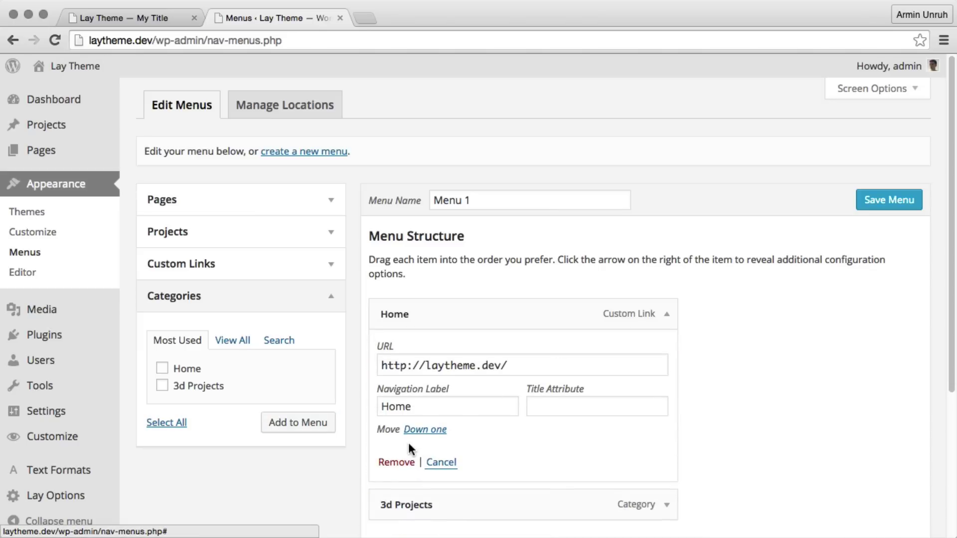
{"action": "left_click", "coordinate": [396, 459]}
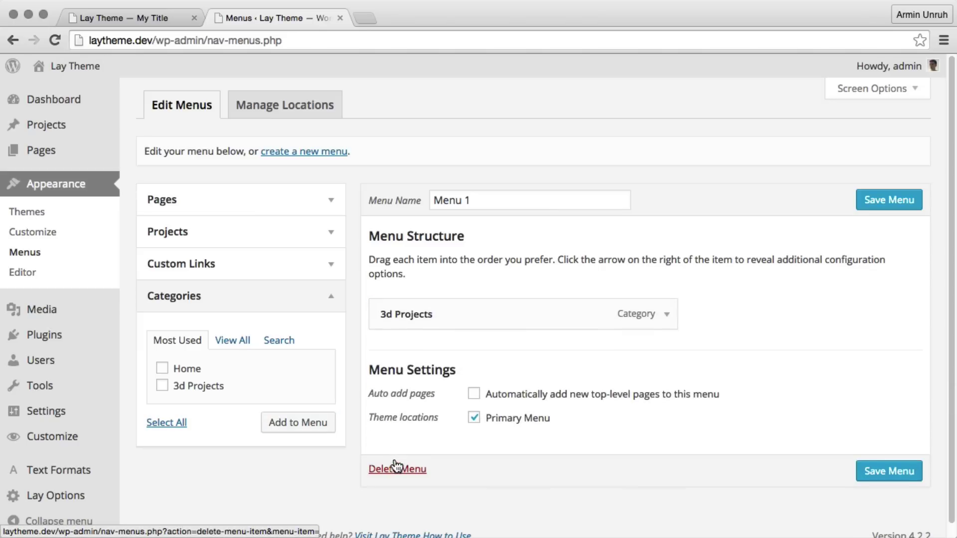
{"action": "left_click", "coordinate": [864, 199]}
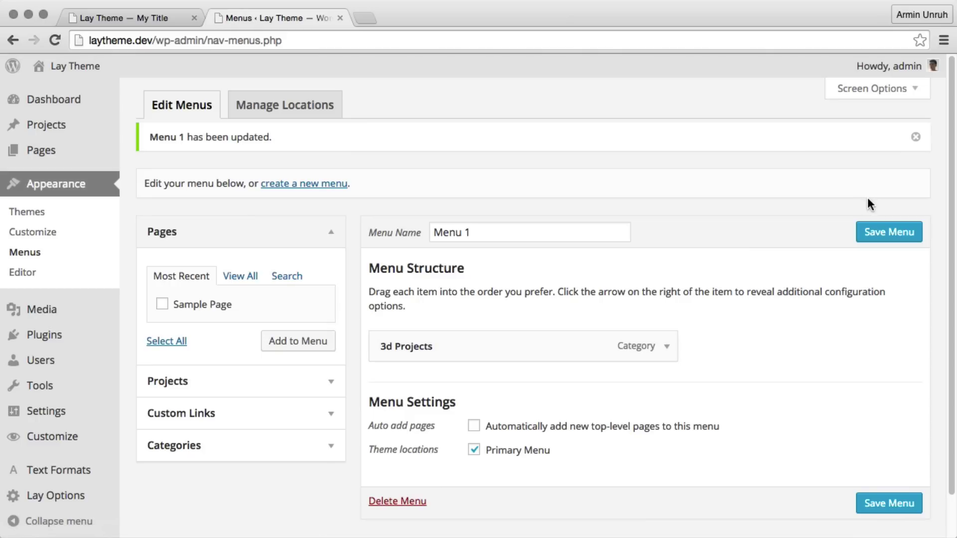
- Reload the live Lay Theme site, browse the 3d Projects category page, then go back home
{"action": "left_click", "coordinate": [170, 16]}
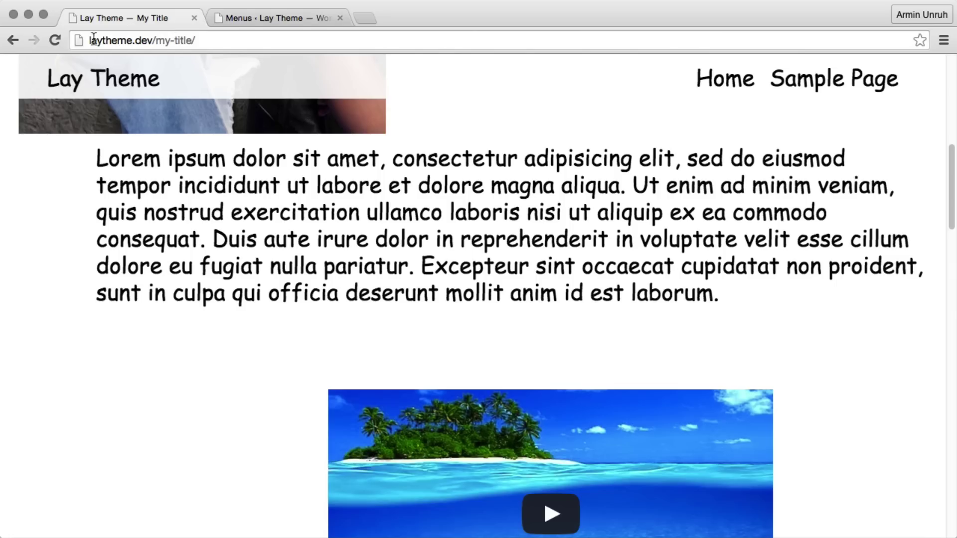
{"action": "left_click", "coordinate": [54, 40]}
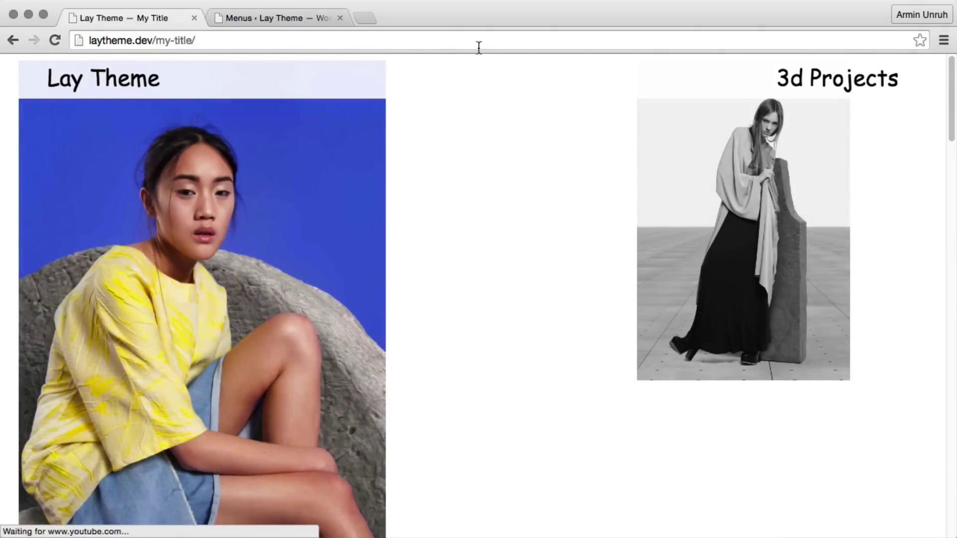
{"action": "left_click", "coordinate": [794, 84]}
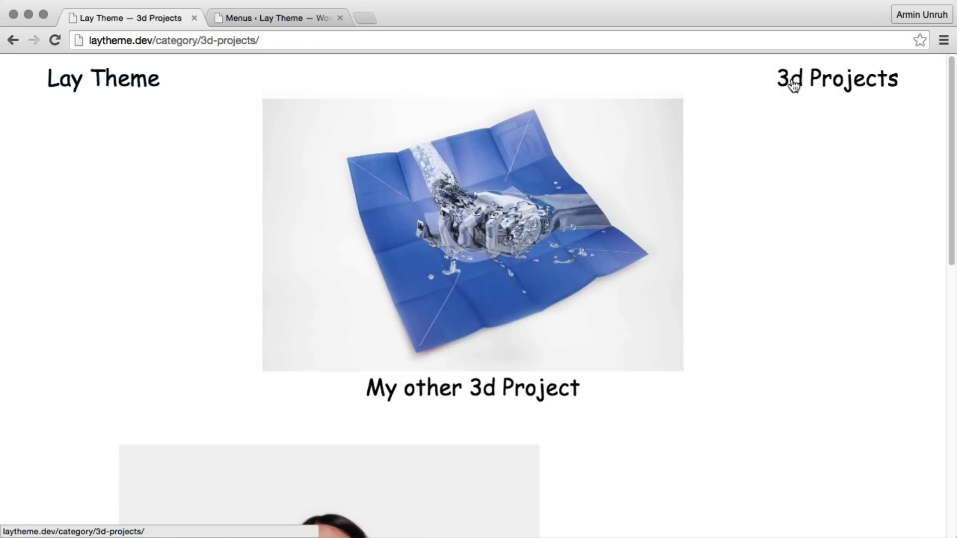
{"action": "scroll", "coordinate": [760, 179], "scroll_direction": "down", "scroll_amount": 10}
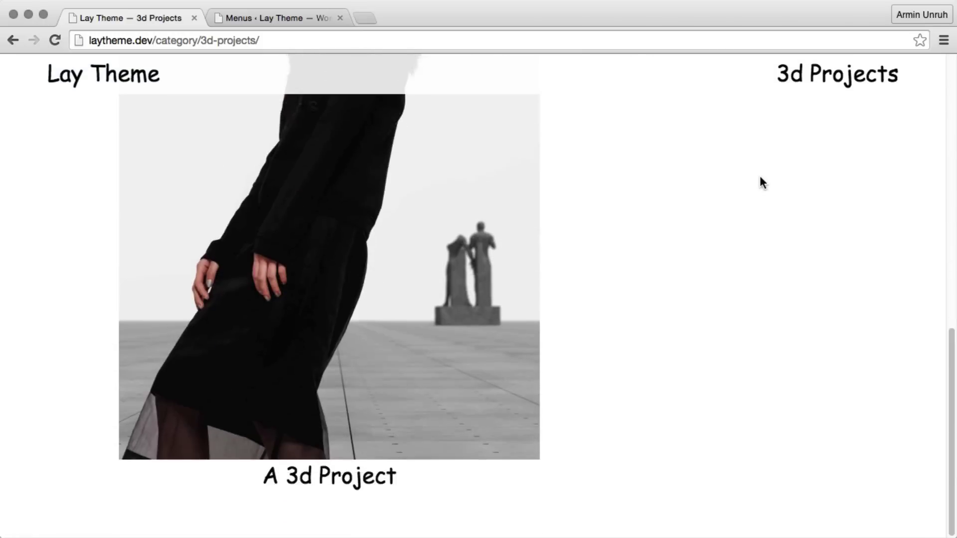
{"action": "scroll", "coordinate": [760, 177], "scroll_direction": "up", "scroll_amount": 10}
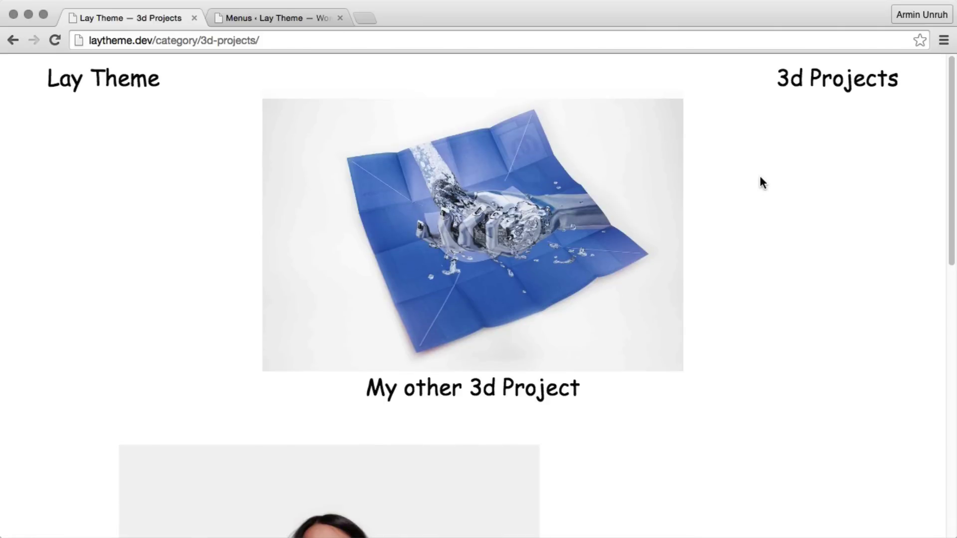
{"action": "left_click", "coordinate": [141, 87]}
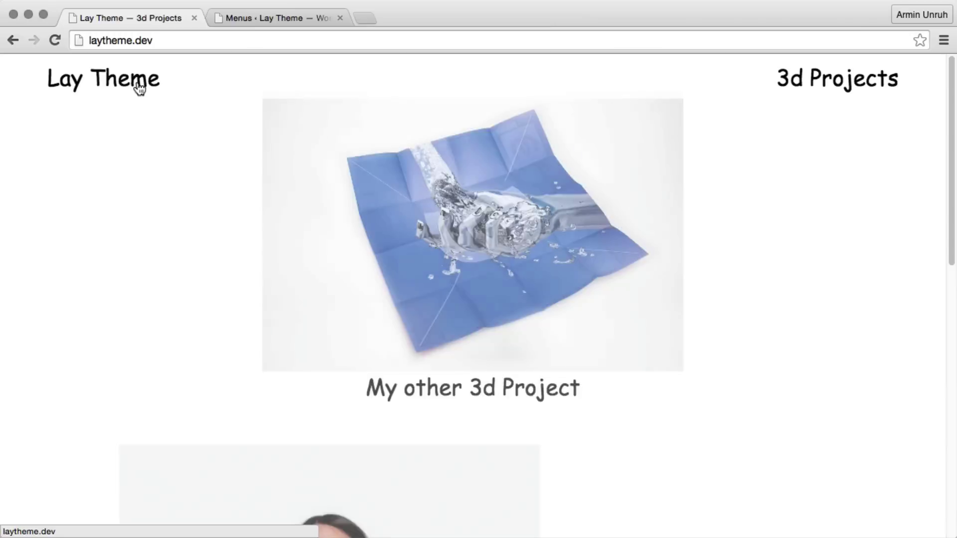
{"action": "scroll", "coordinate": [143, 147], "scroll_direction": "down", "scroll_amount": 5}
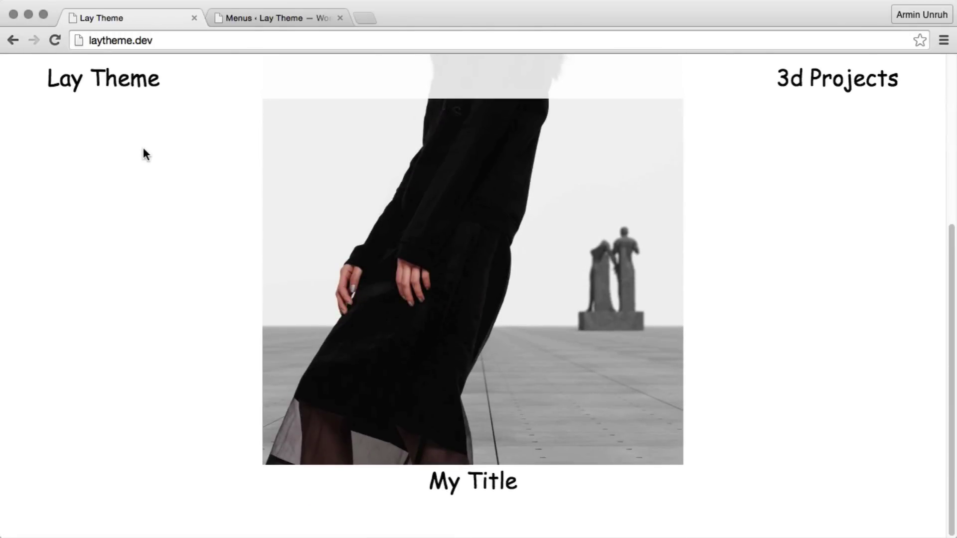
- Start a new page titled 'About me'
{"action": "left_click", "coordinate": [243, 17]}
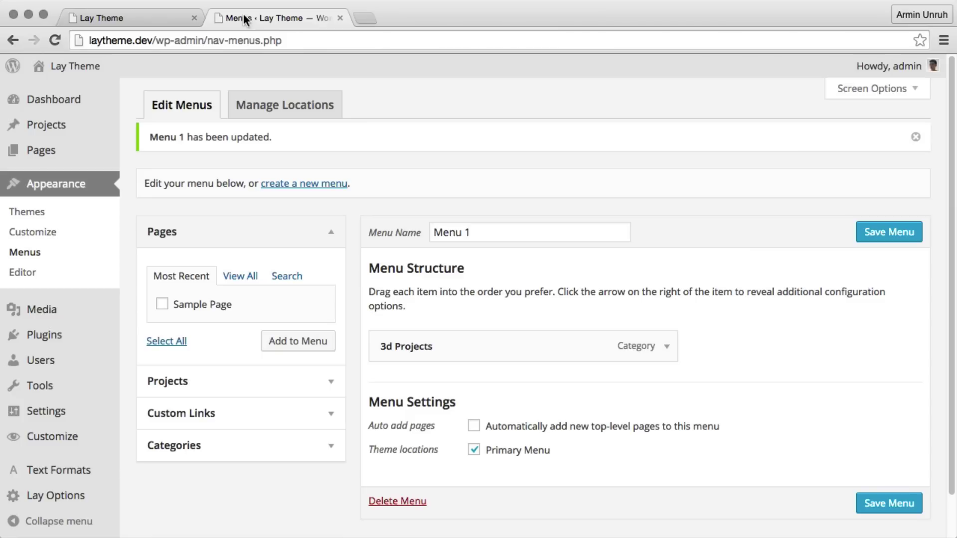
{"action": "mouse_move", "coordinate": [91, 149]}
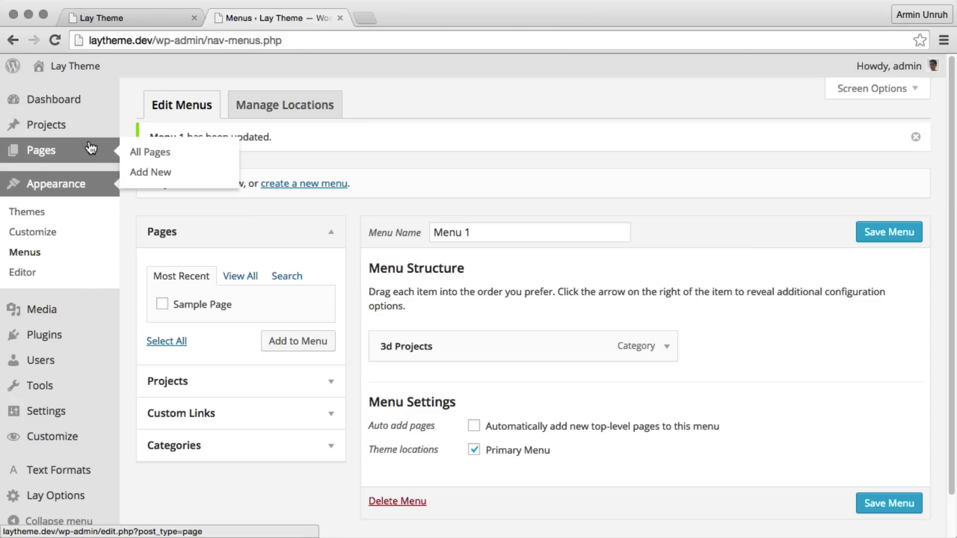
{"action": "left_click", "coordinate": [142, 172]}
{"action": "left_click", "coordinate": [157, 226]}
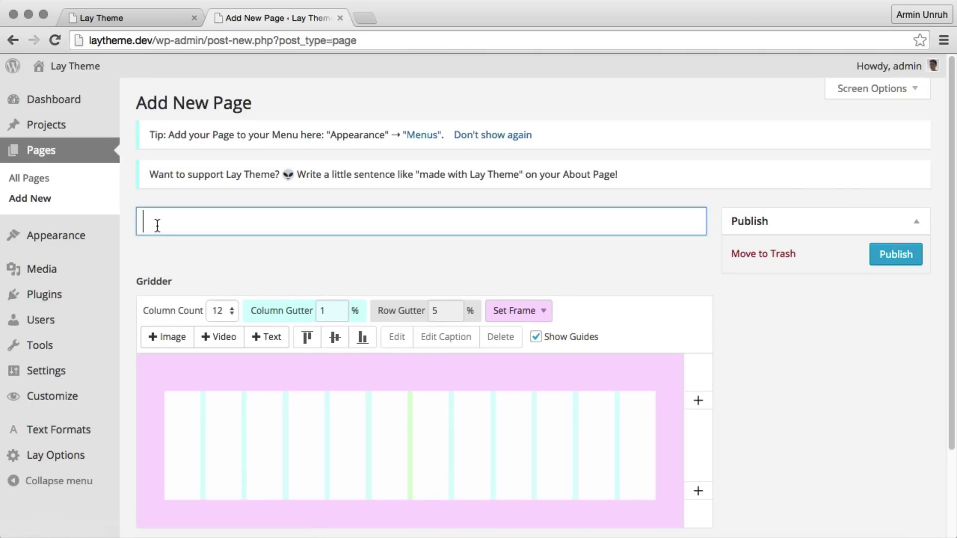
{"action": "type", "text": "About "}
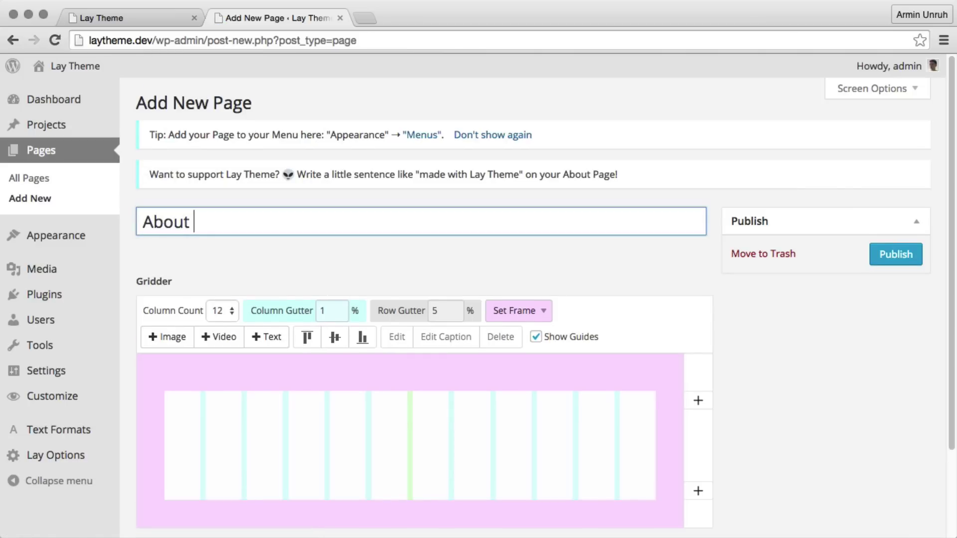
{"action": "type", "text": "me"}
{"action": "scroll", "coordinate": [208, 298], "scroll_direction": "down", "scroll_amount": 2}
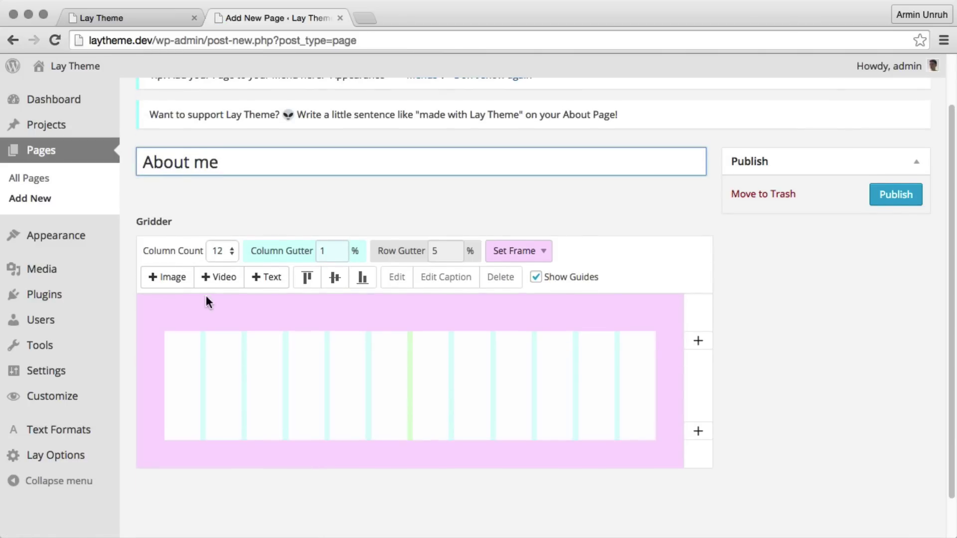
- Add a full-width text element with placeholder paragraph starting 'About!', then publish the page
{"action": "left_click", "coordinate": [266, 278]}
{"action": "type", "text": "Lorem ipsum dolor sit amet, consectetur adipisicing elit, sed do eiusmod tempor incididunt ut labore et dolore magna aliqua. Ut enim ad minim veniam, quis nostrud exercitation ullamco laboris nisi ut aliquip ex ea commodo consequat. Duis aute irure dolor in reprehenderit in voluptate velit esse cillum dolore eu fugiat nulla pariatur. Excepteur sint occaecat cupidatat non proident, sunt in culpa qui officia deserunt mollit anim id est laborum."}
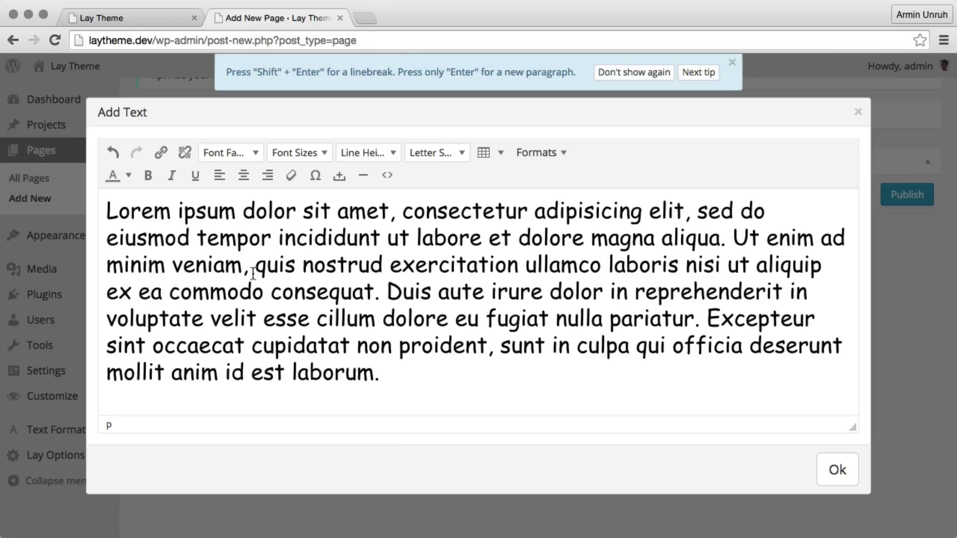
{"action": "left_click", "coordinate": [107, 210]}
{"action": "type", "text": "About!"}
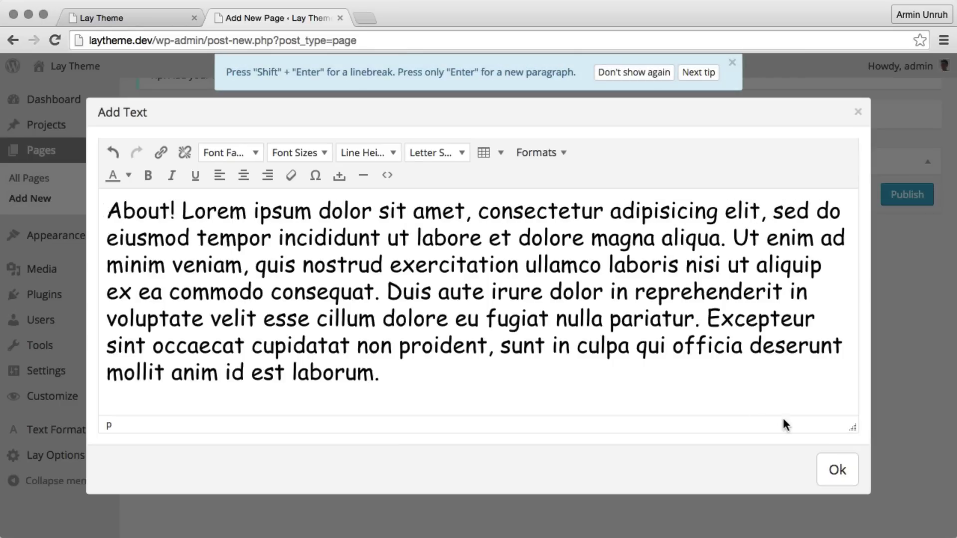
{"action": "left_click", "coordinate": [837, 470]}
{"action": "key", "text": "plus"}
{"action": "key", "text": "plus"}
{"action": "key", "text": "plus"}
{"action": "key", "text": "plus"}
{"action": "key", "text": "plus"}
{"action": "key", "text": "plus"}
{"action": "key", "text": "plus"}
{"action": "key", "text": "plus"}
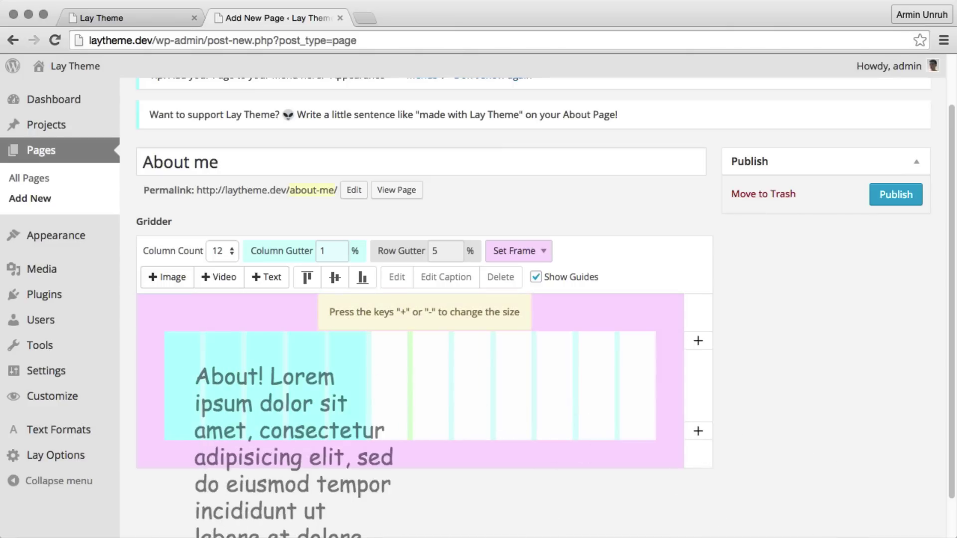
{"action": "key", "text": "plus"}
{"action": "key", "text": "plus"}
{"action": "left_click", "coordinate": [185, 356]}
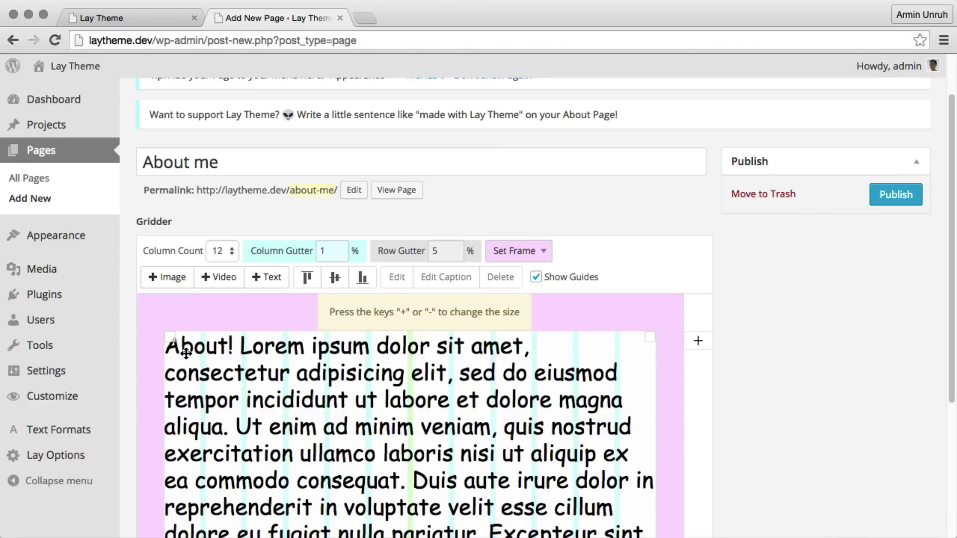
{"action": "left_click", "coordinate": [873, 194]}
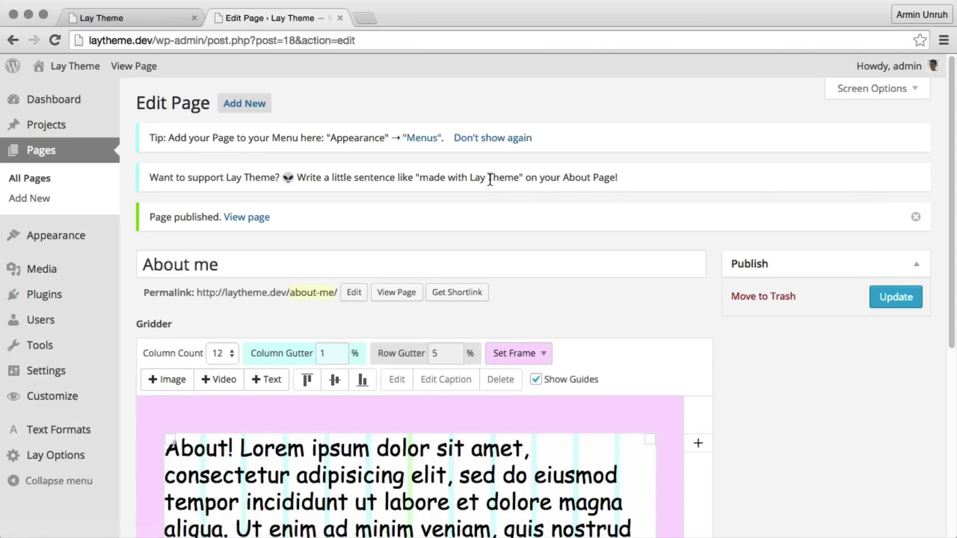
- Add the About me page to Menu 1 and save the menu
{"action": "left_click", "coordinate": [422, 138]}
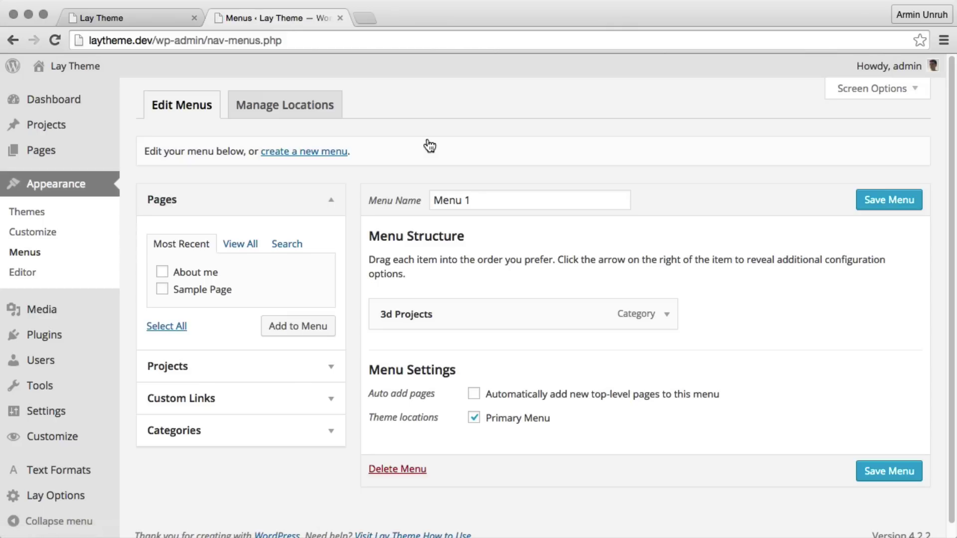
{"action": "left_click", "coordinate": [196, 272]}
{"action": "left_click", "coordinate": [285, 328]}
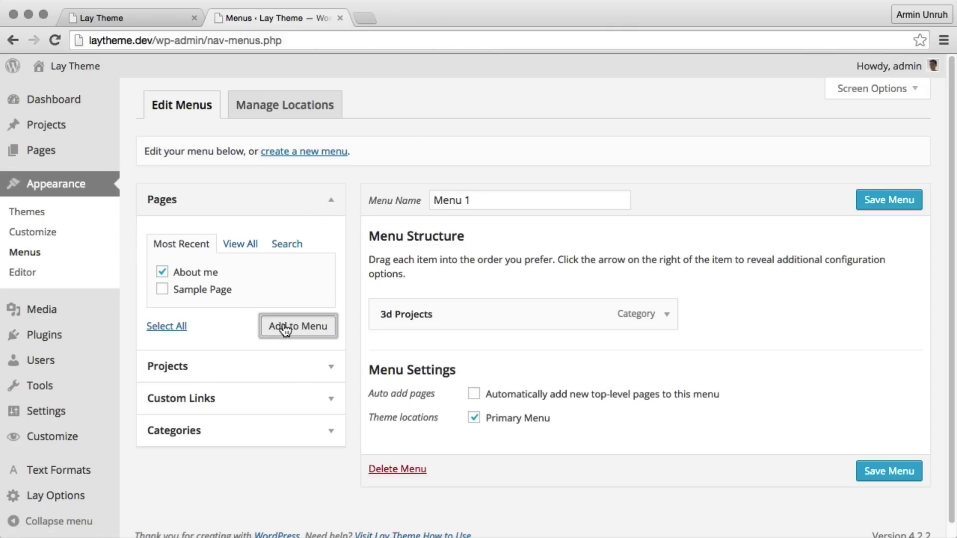
{"action": "left_click", "coordinate": [877, 203]}
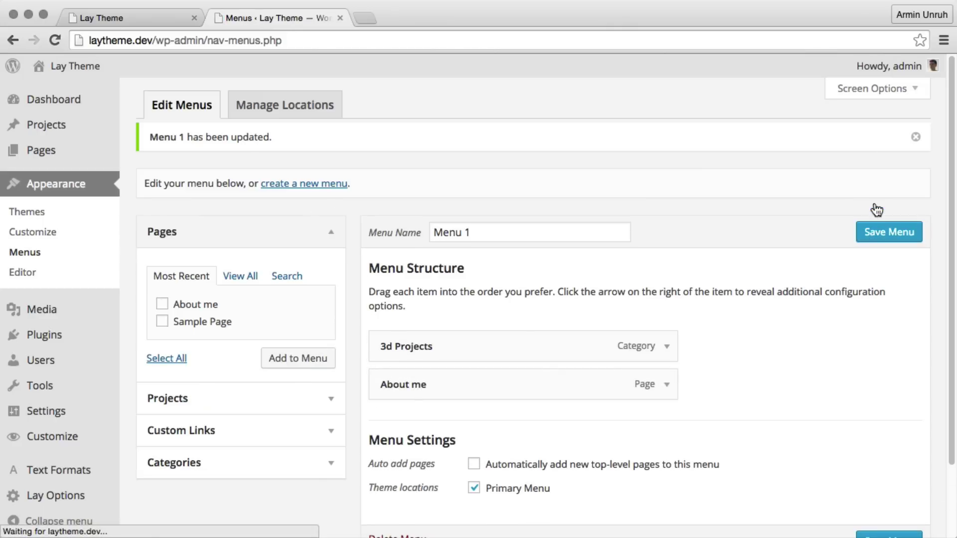
- Reload the live site and open About me from its menu, then return to the menus admin
{"action": "left_click", "coordinate": [127, 22]}
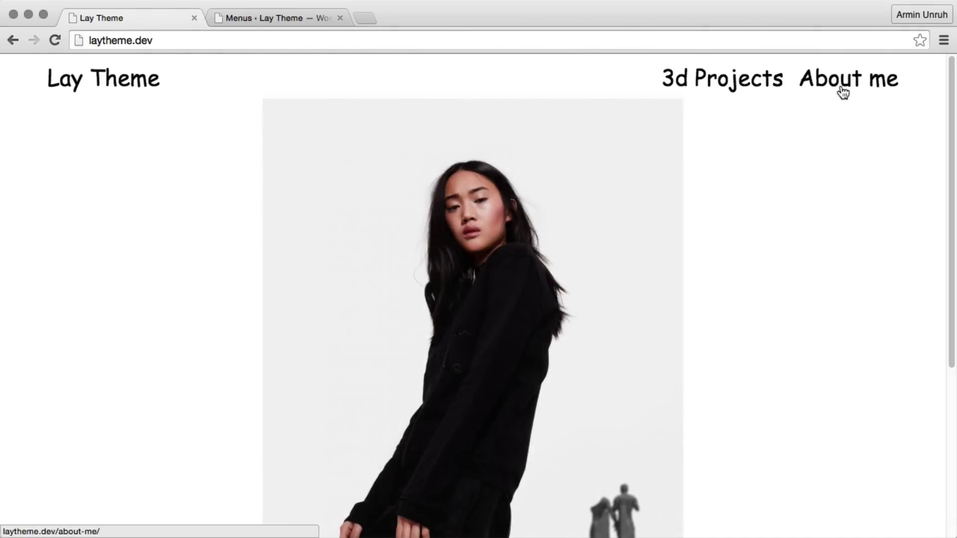
{"action": "left_click", "coordinate": [843, 91]}
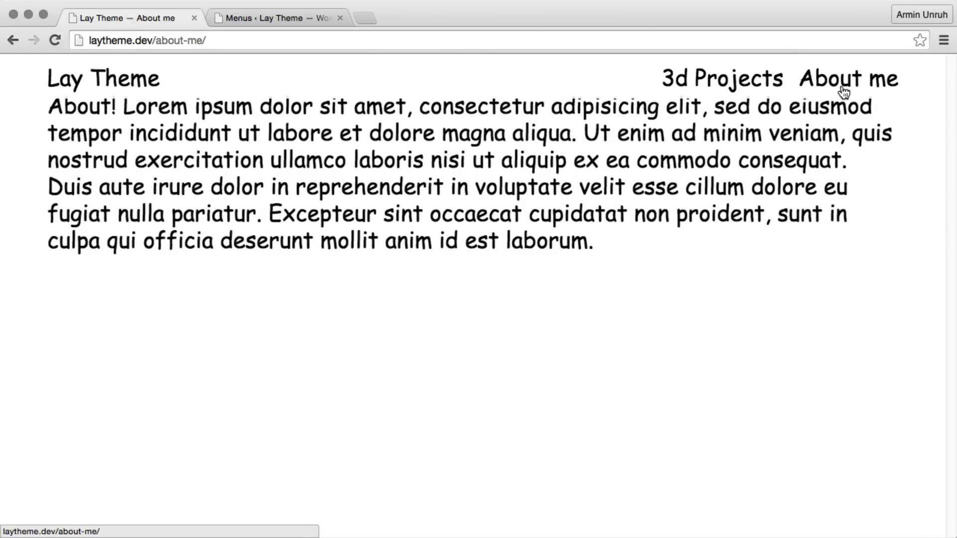
{"action": "left_click", "coordinate": [297, 15]}
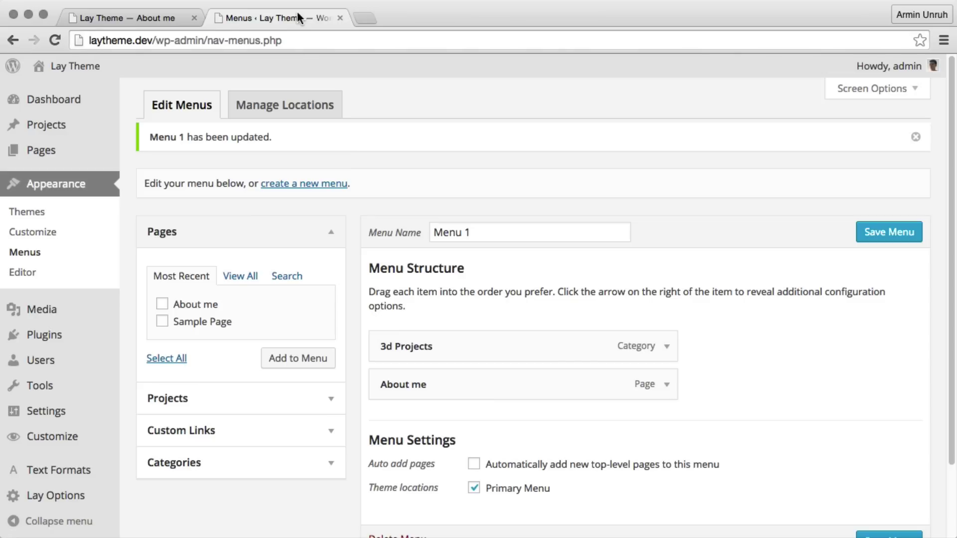
- Open the About me page for editing and show its Set Frame settings
{"action": "left_click", "coordinate": [79, 149]}
{"action": "left_click", "coordinate": [191, 213]}
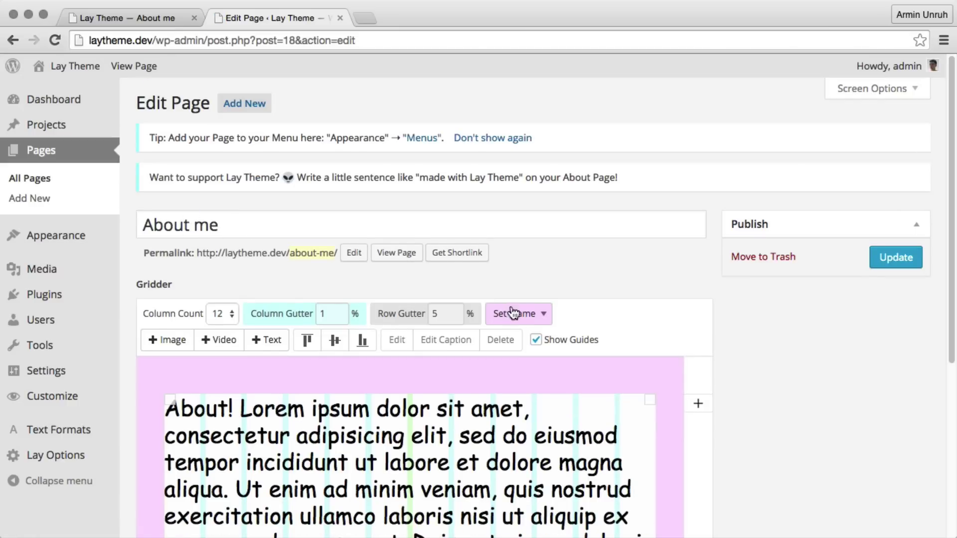
{"action": "left_click", "coordinate": [522, 317]}
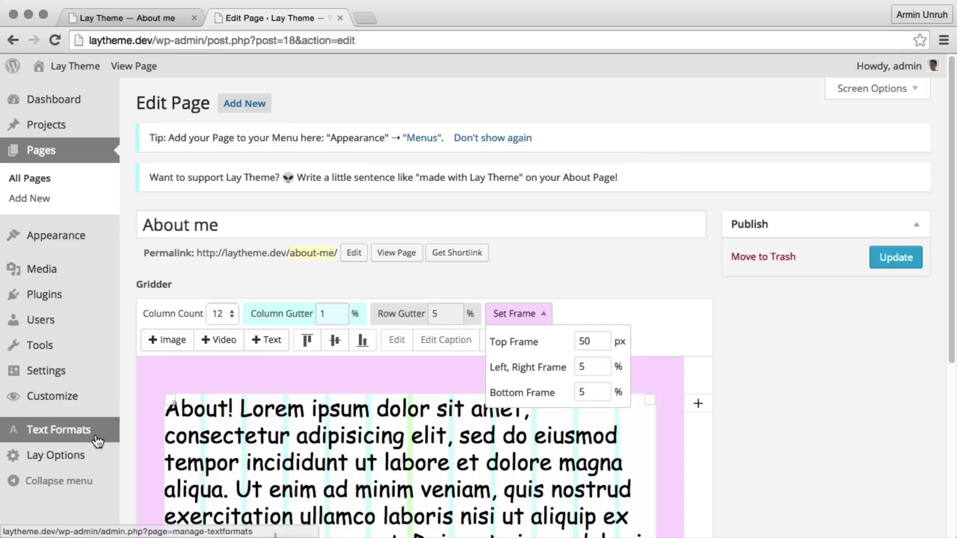
- In Gridder Defaults, change the top frame to 7 % and apply defaults to all grids
{"action": "mouse_move", "coordinate": [64, 456]}
{"action": "left_click", "coordinate": [151, 434]}
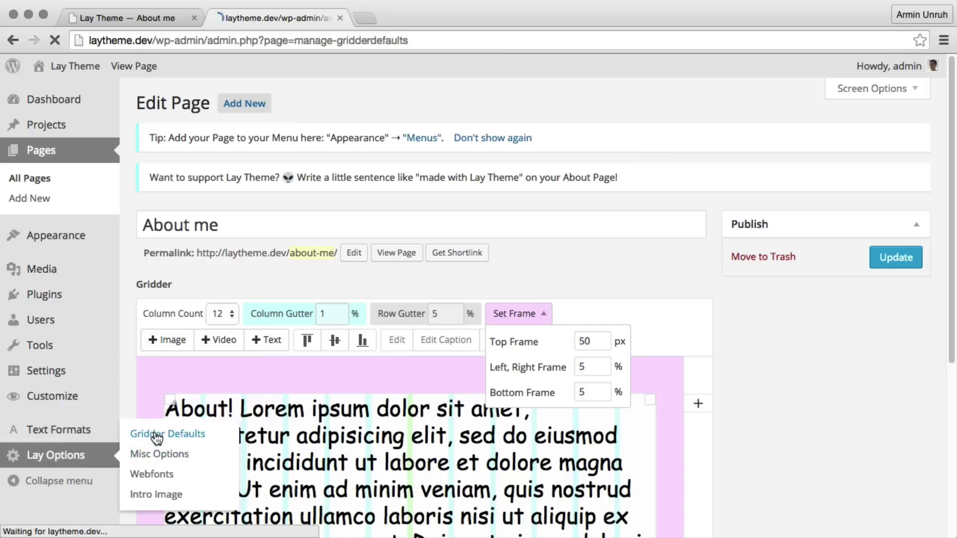
{"action": "scroll", "coordinate": [229, 405], "scroll_direction": "down", "scroll_amount": 5}
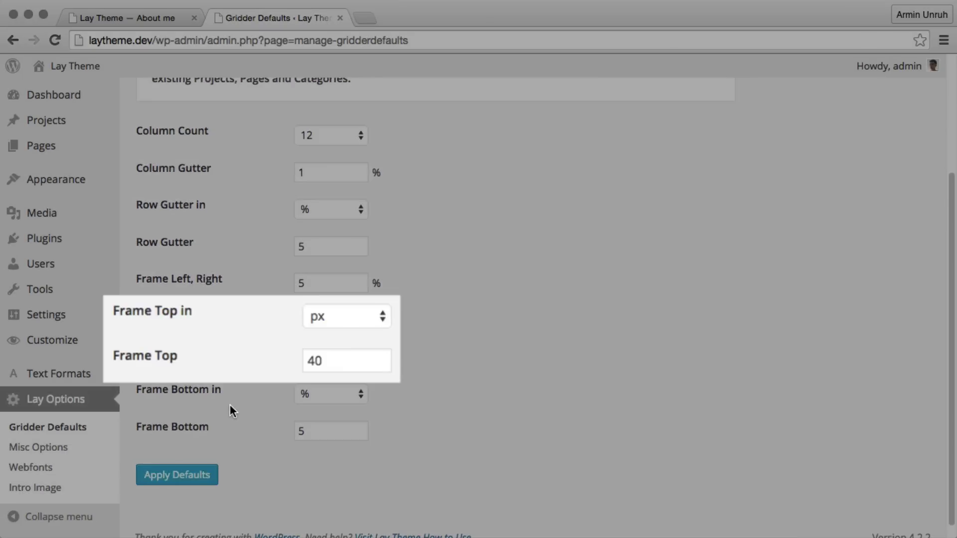
{"action": "left_click", "coordinate": [309, 322]}
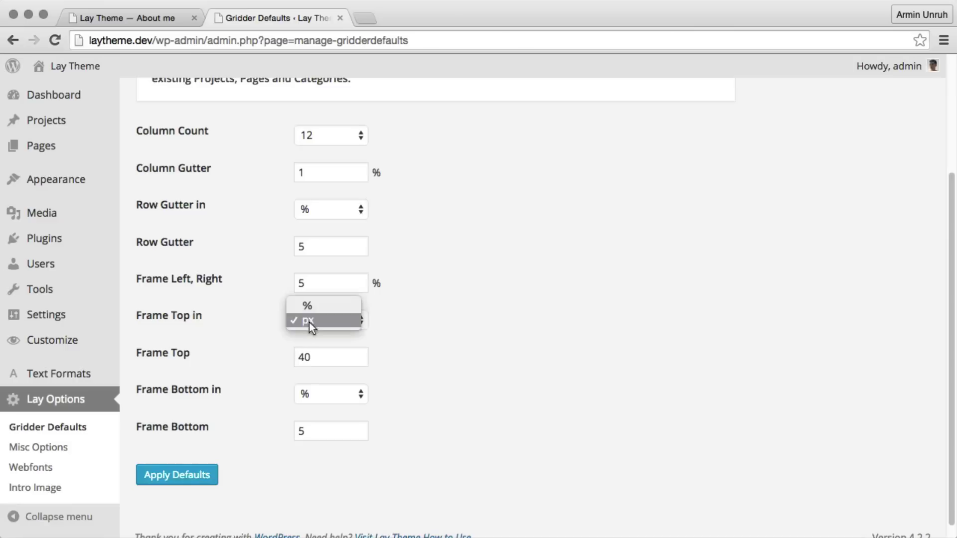
{"action": "left_click", "coordinate": [312, 304]}
{"action": "key", "text": "Tab"}
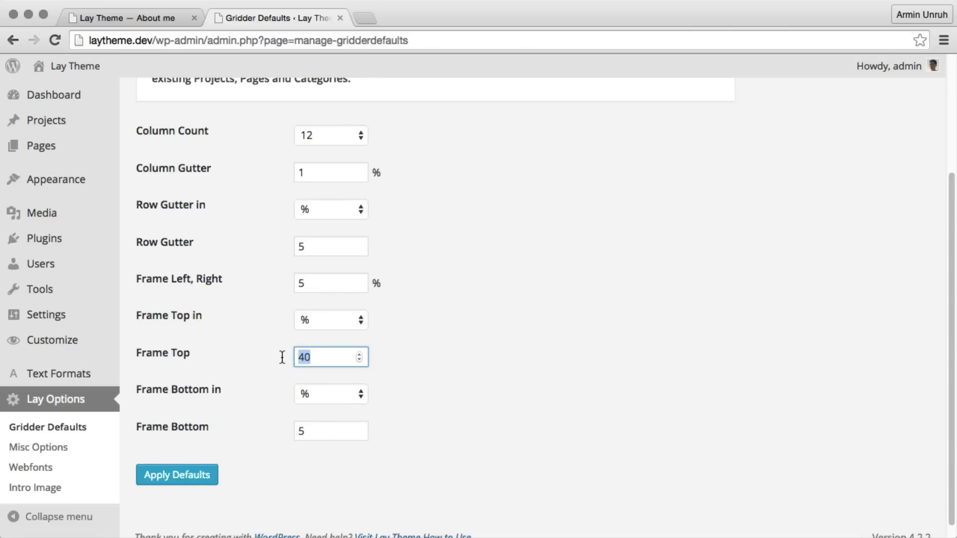
{"action": "type", "text": "7"}
{"action": "left_click", "coordinate": [197, 482]}
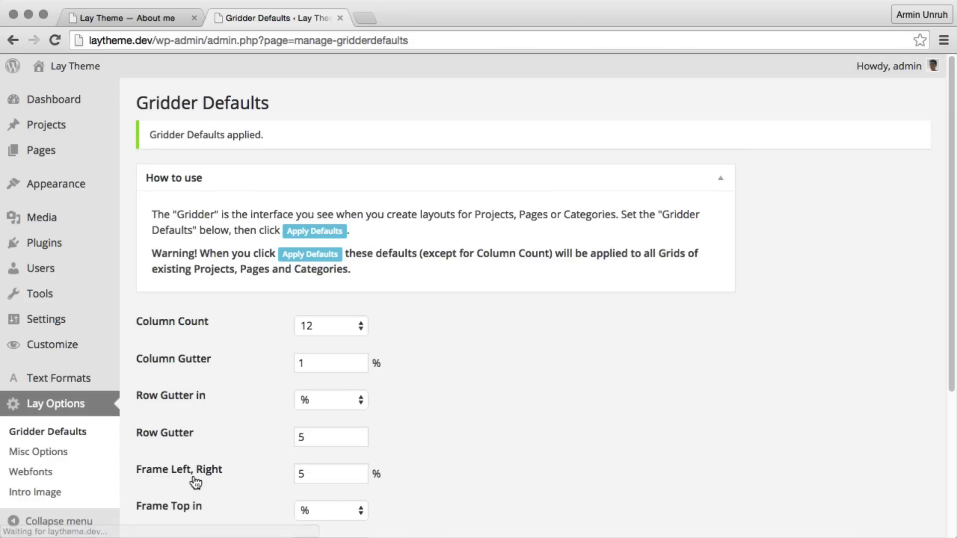
- Reload the live About me page and check the home and 3d Projects pages' new top spacing
{"action": "left_click", "coordinate": [94, 17]}
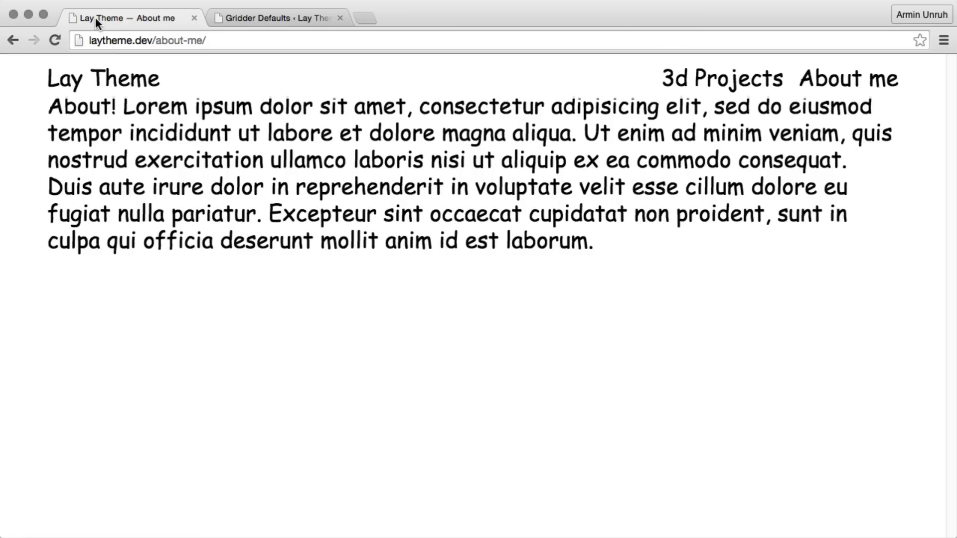
{"action": "left_click", "coordinate": [55, 40]}
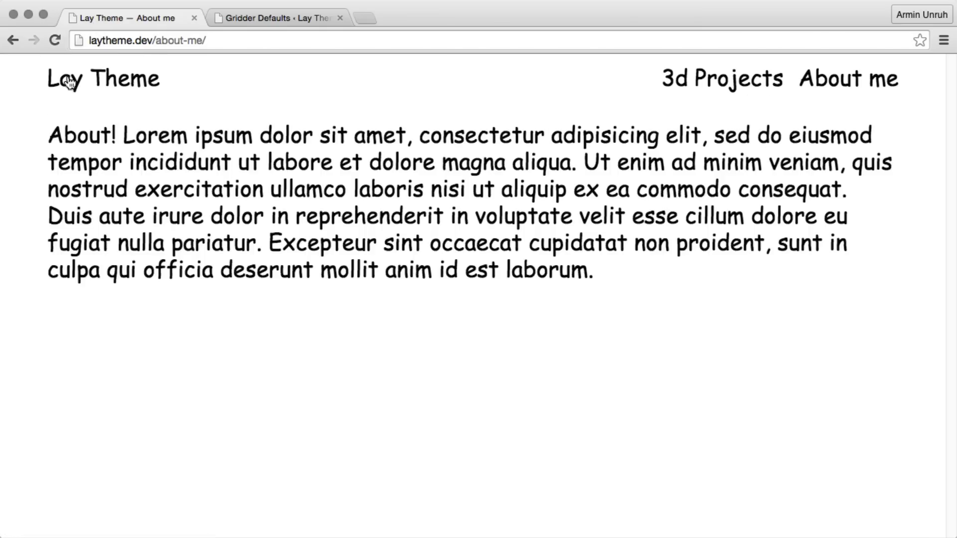
{"action": "left_click", "coordinate": [72, 89]}
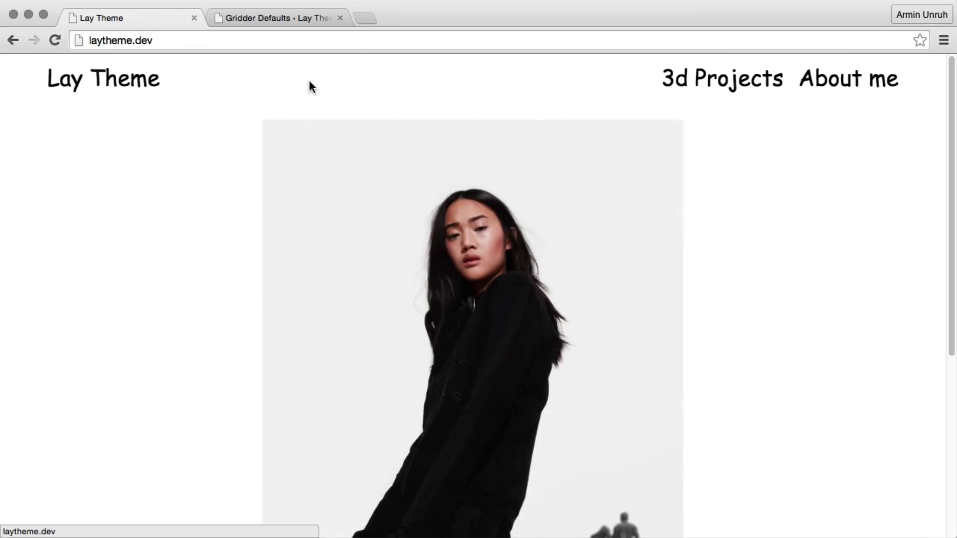
{"action": "left_click", "coordinate": [752, 86]}
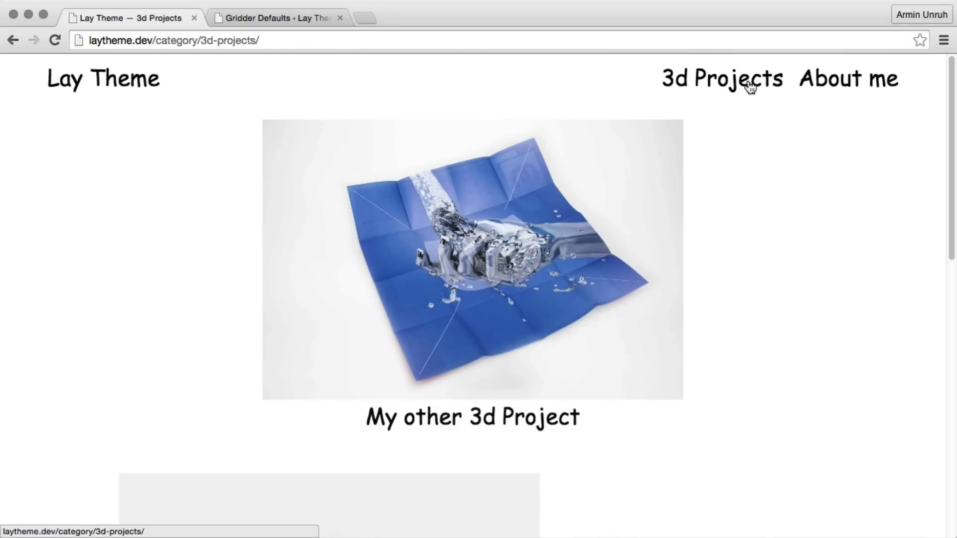
{"action": "left_click", "coordinate": [314, 16]}
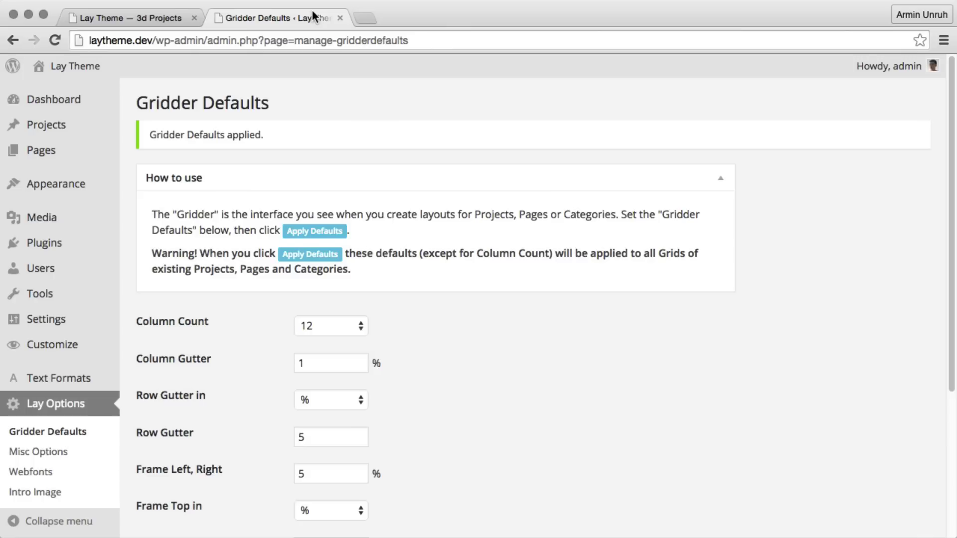
- Open the Customizer with the About me page shown in its preview
{"action": "left_click", "coordinate": [99, 348]}
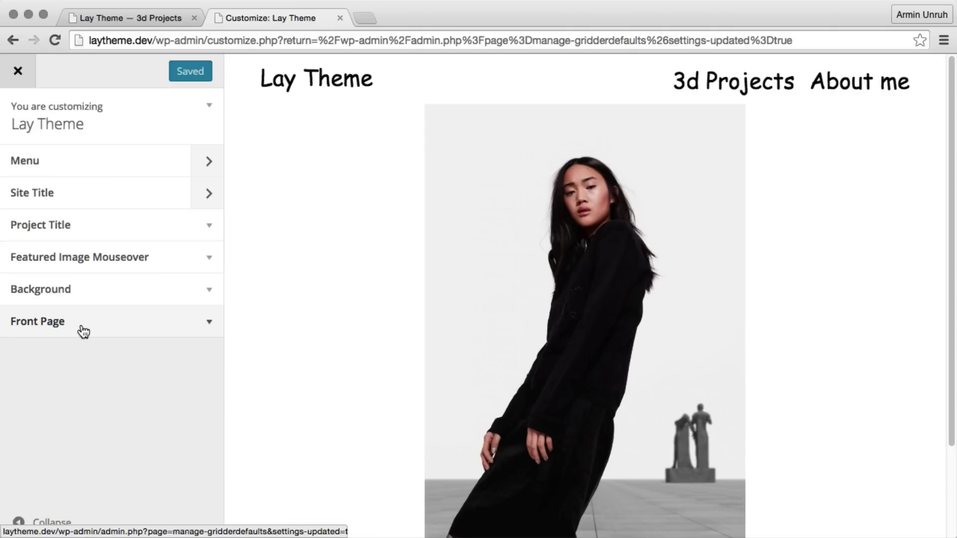
{"action": "left_click", "coordinate": [850, 83]}
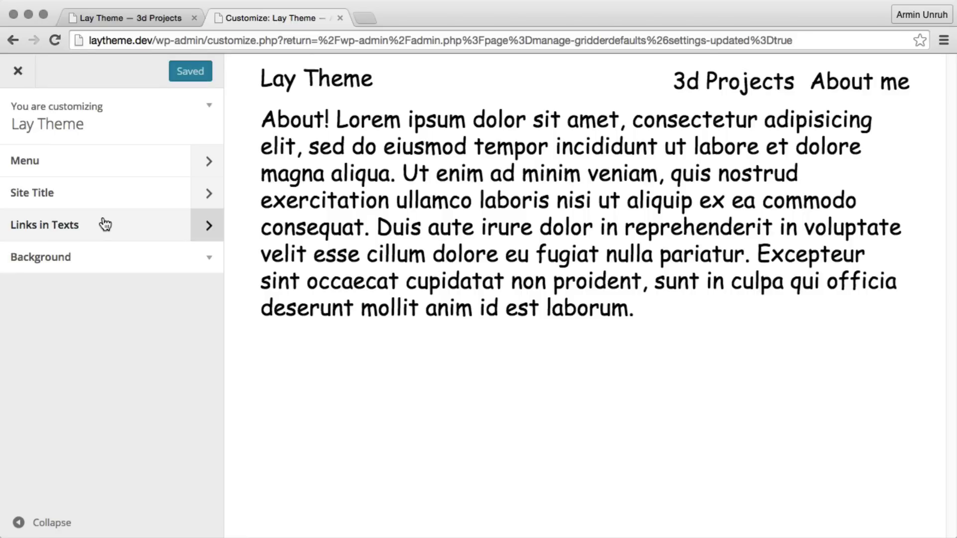
- Set the page background colour to grey #bfbfbf and publish it
{"action": "left_click", "coordinate": [103, 258]}
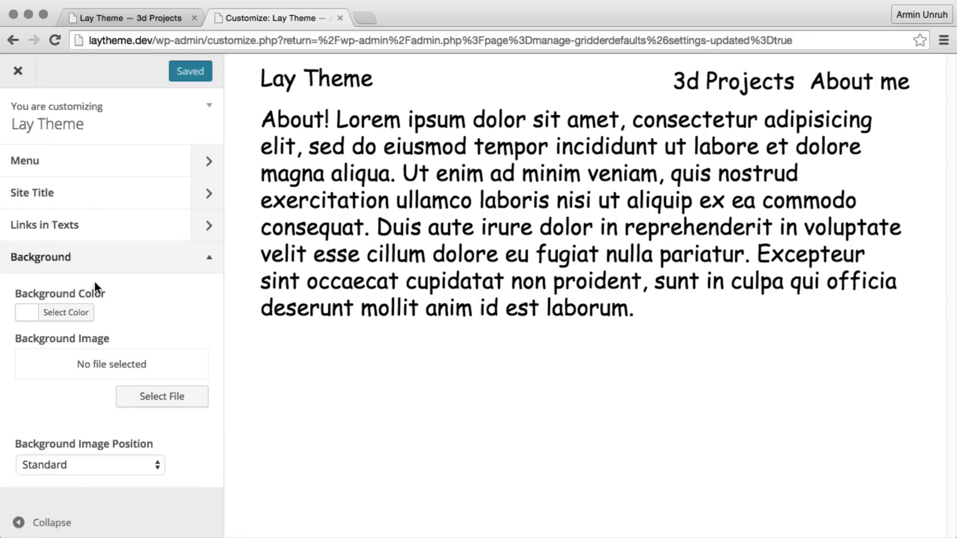
{"action": "left_click", "coordinate": [80, 313]}
{"action": "left_click_drag", "start_coordinate": [25, 350], "coordinate": [2, 374]}
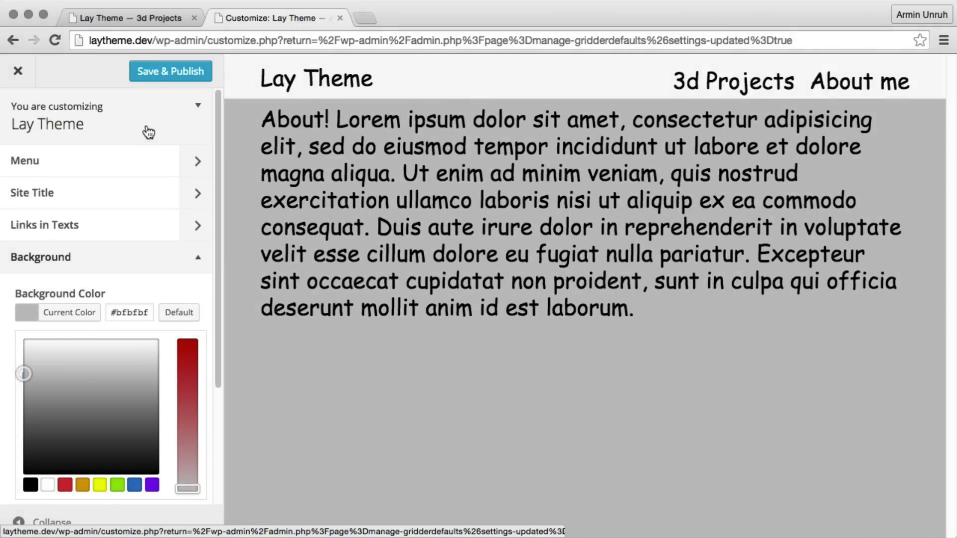
{"action": "left_click", "coordinate": [166, 75]}
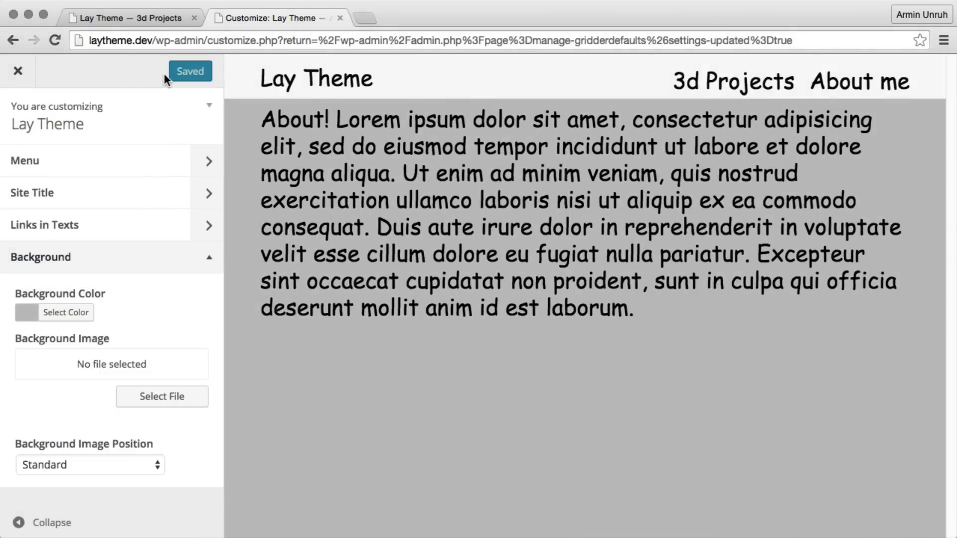
- Position the menu at top center and hide the menu bar background
{"action": "left_click", "coordinate": [124, 164]}
{"action": "left_click", "coordinate": [118, 160]}
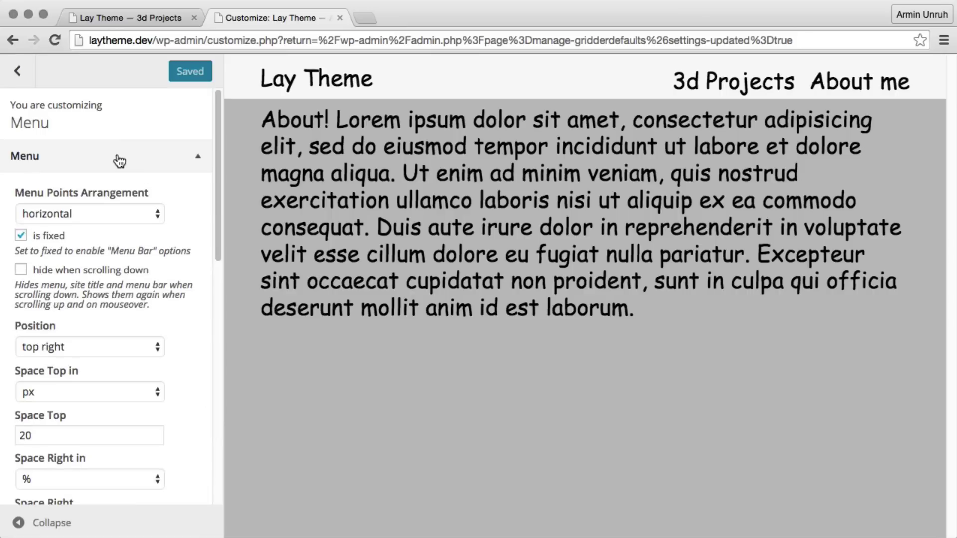
{"action": "scroll", "coordinate": [100, 189], "scroll_direction": "down", "scroll_amount": 3}
{"action": "left_click", "coordinate": [72, 290]}
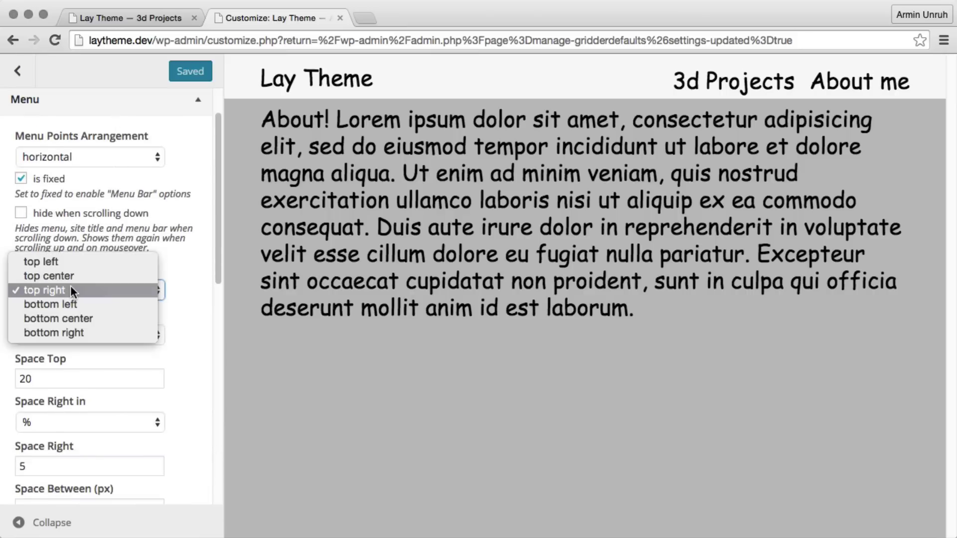
{"action": "left_click", "coordinate": [70, 275]}
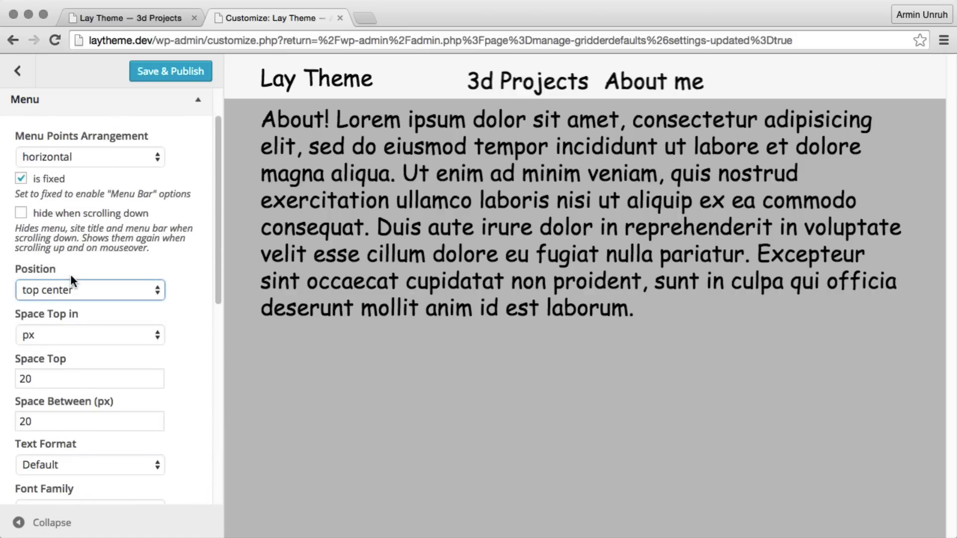
{"action": "left_click", "coordinate": [78, 106]}
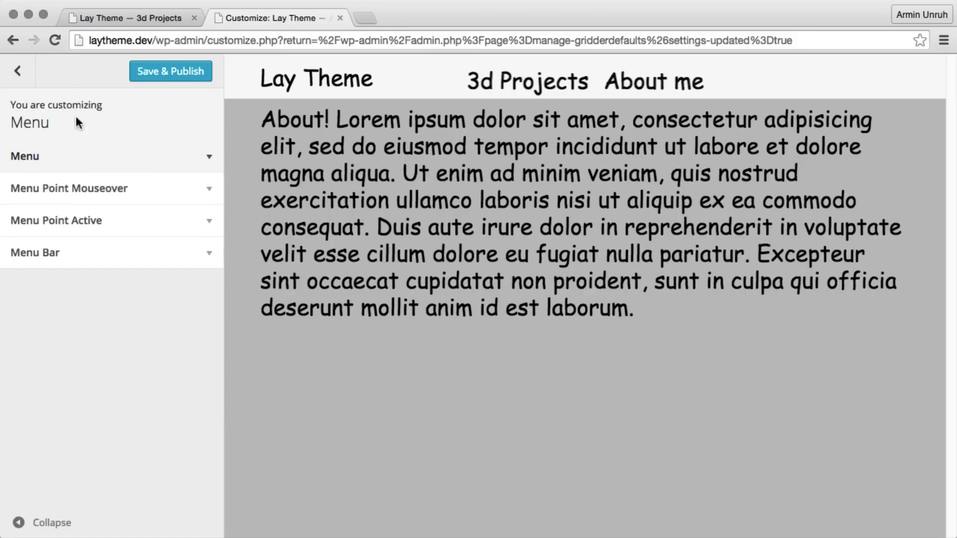
{"action": "left_click", "coordinate": [74, 255]}
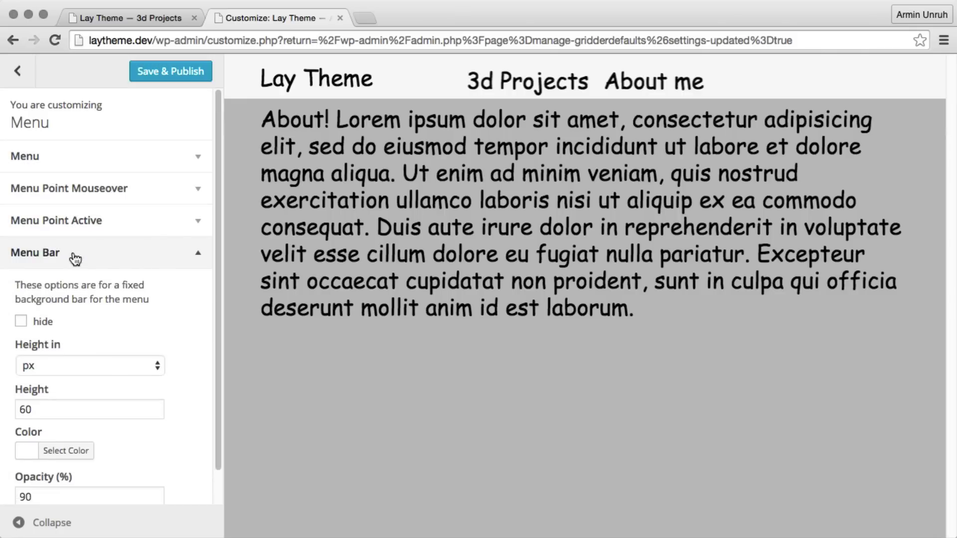
{"action": "left_click", "coordinate": [47, 324]}
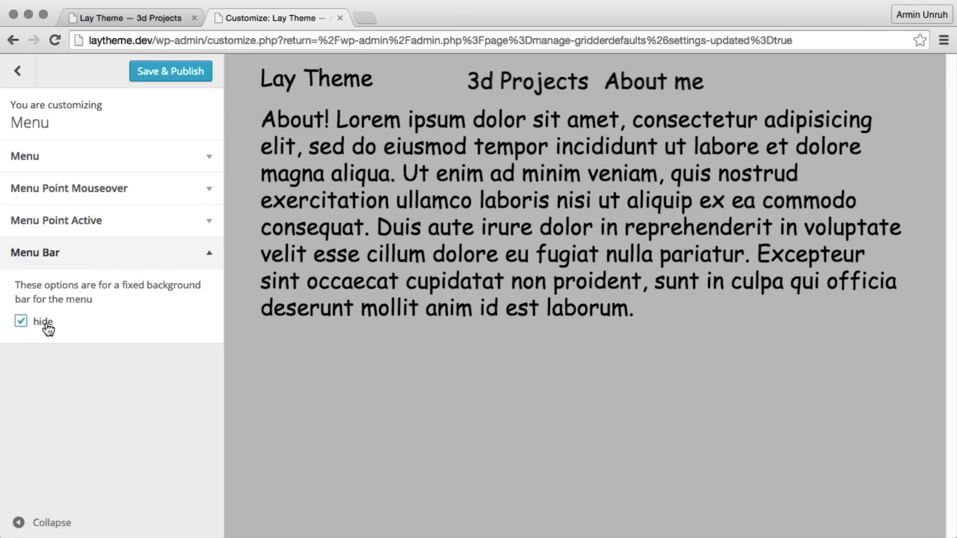
{"action": "left_click", "coordinate": [73, 264]}
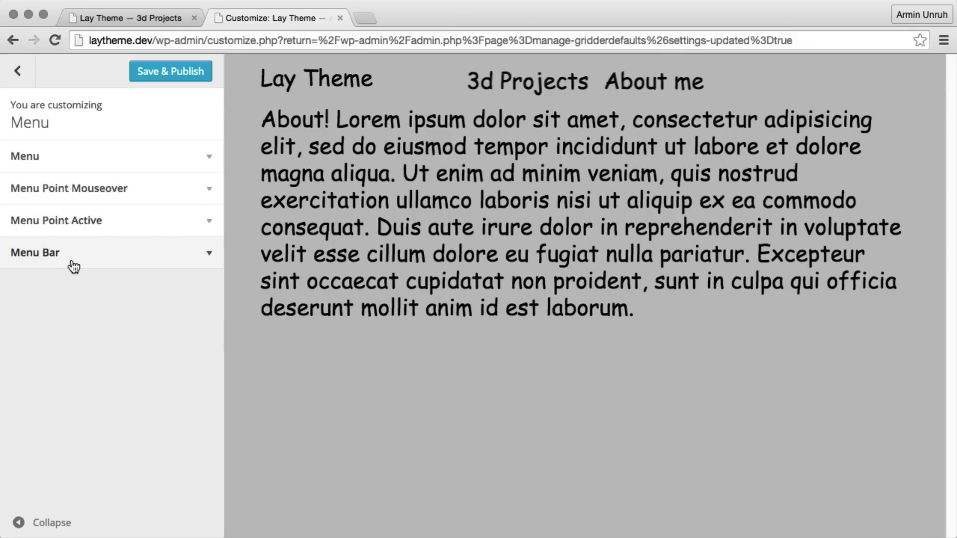
- Set featured image mouseover to zoom in with blur turned off, and publish
{"action": "left_click", "coordinate": [294, 77]}
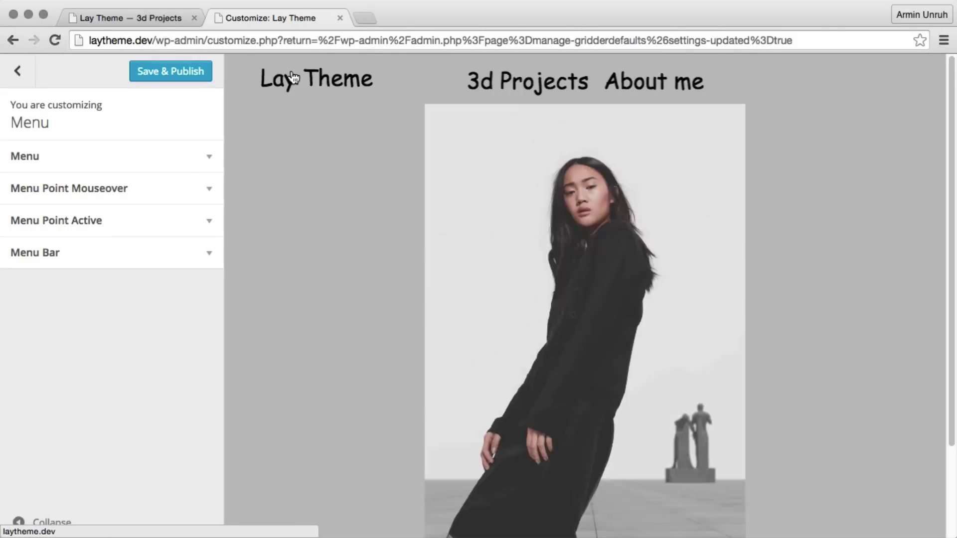
{"action": "left_click", "coordinate": [25, 82]}
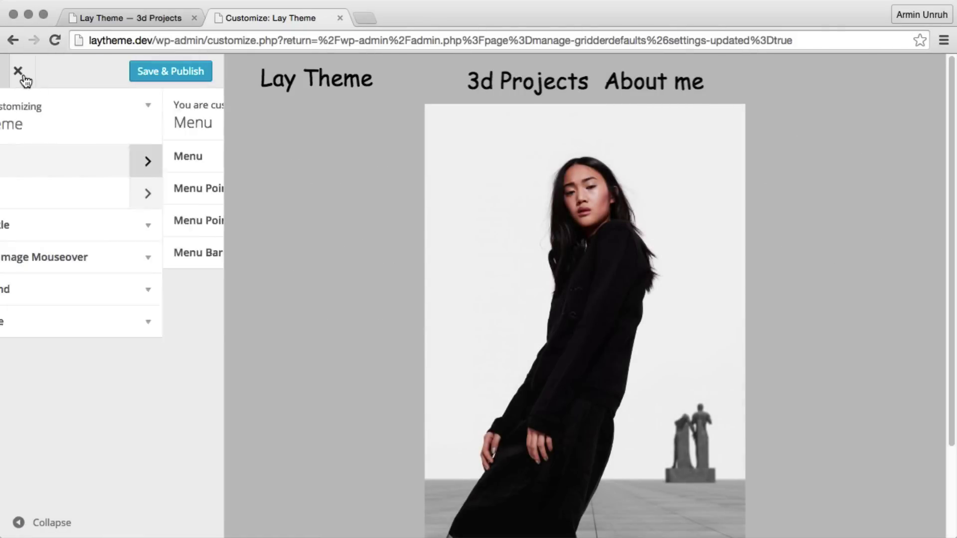
{"action": "left_click", "coordinate": [72, 257]}
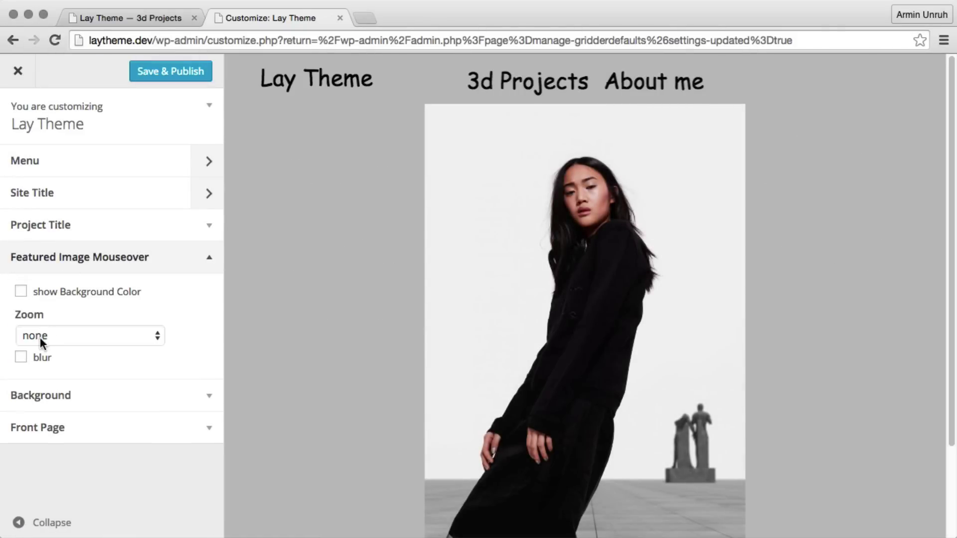
{"action": "left_click", "coordinate": [40, 358]}
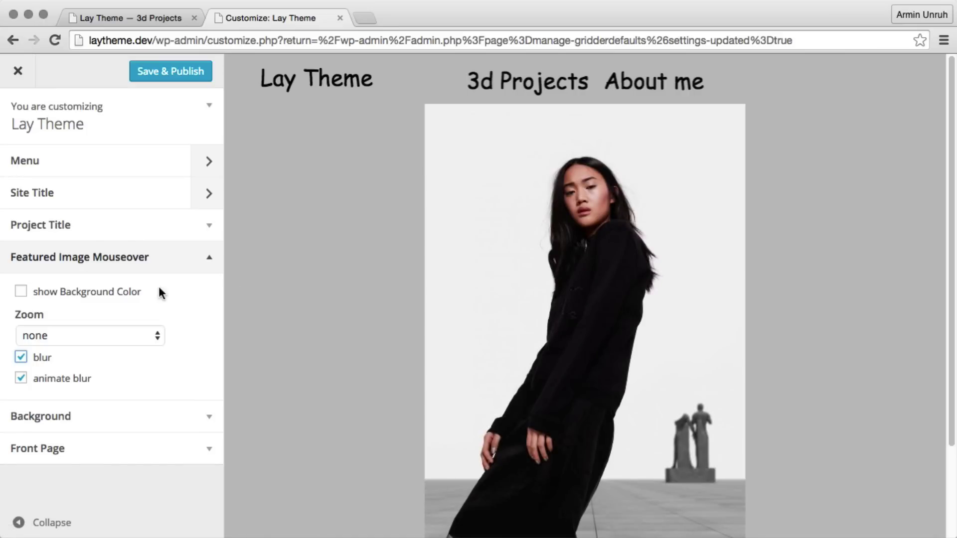
{"action": "left_click", "coordinate": [82, 334]}
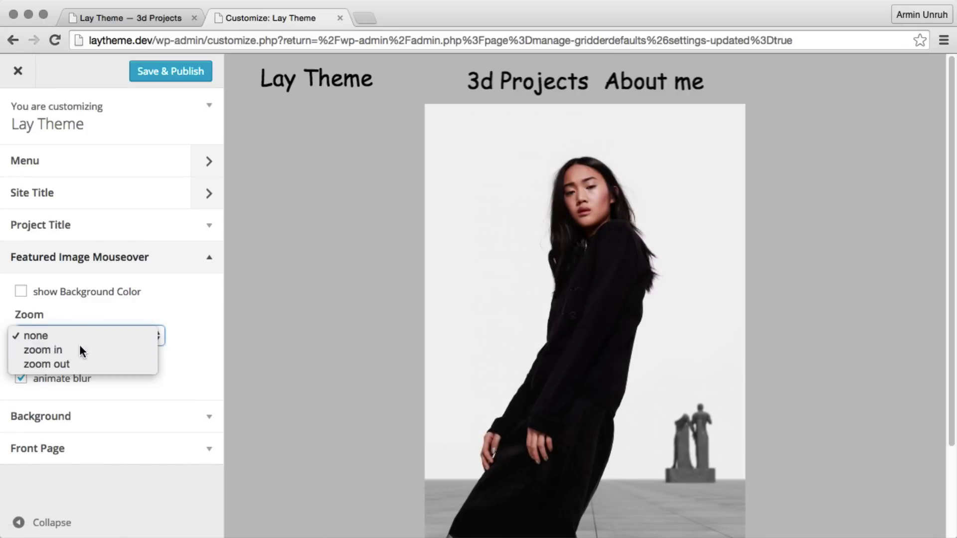
{"action": "left_click", "coordinate": [80, 347]}
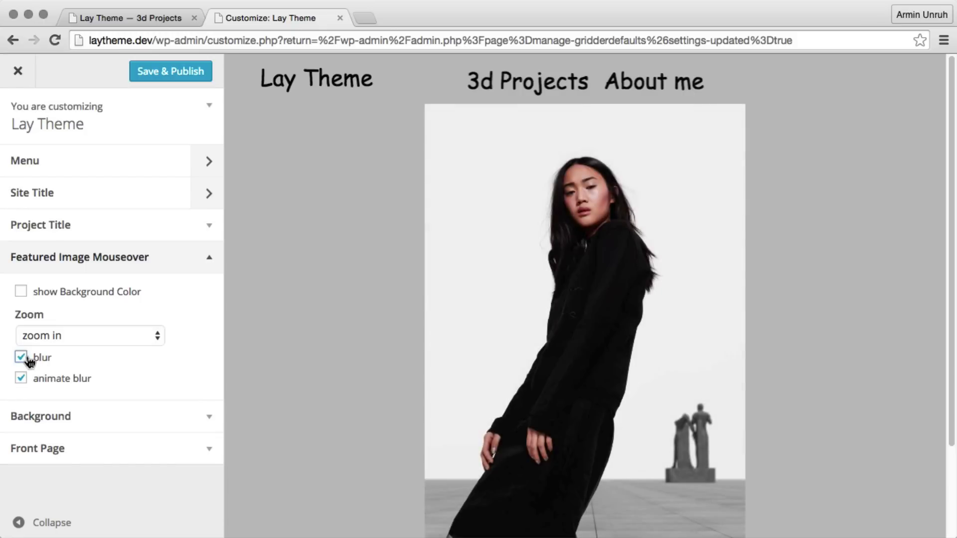
{"action": "left_click", "coordinate": [21, 357]}
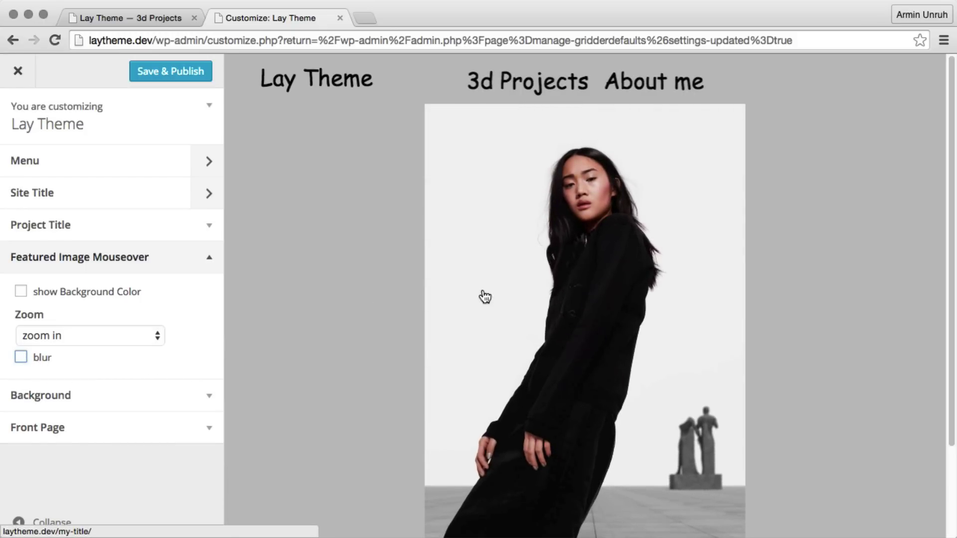
{"action": "left_click", "coordinate": [140, 70]}
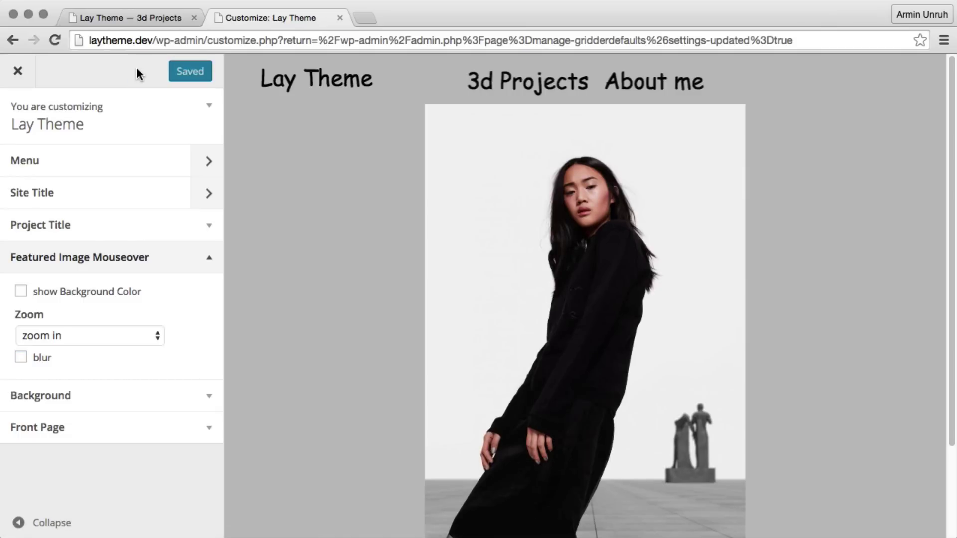
- Create a new Headline text format named 'My_Headline'
{"action": "left_click", "coordinate": [19, 71]}
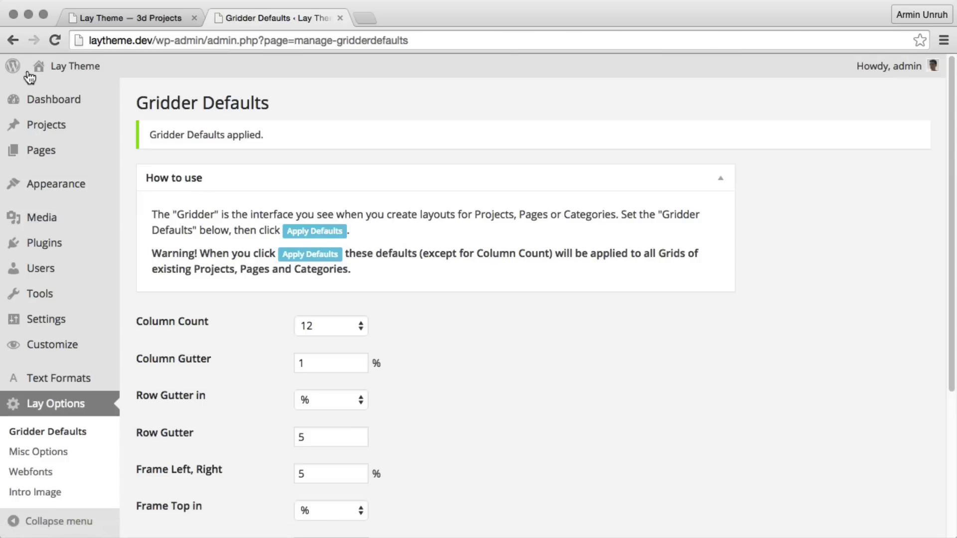
{"action": "left_click", "coordinate": [81, 378]}
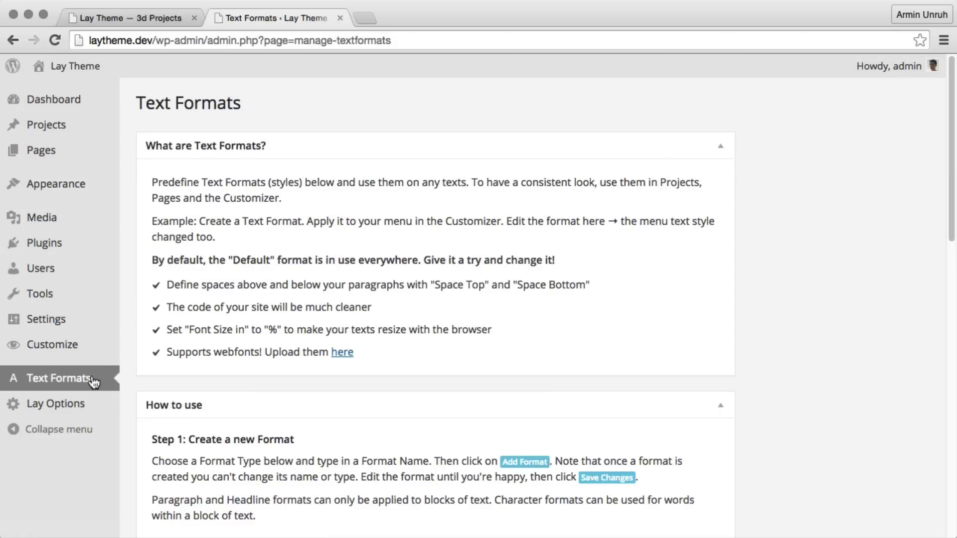
{"action": "scroll", "coordinate": [207, 305], "scroll_direction": "down", "scroll_amount": 20}
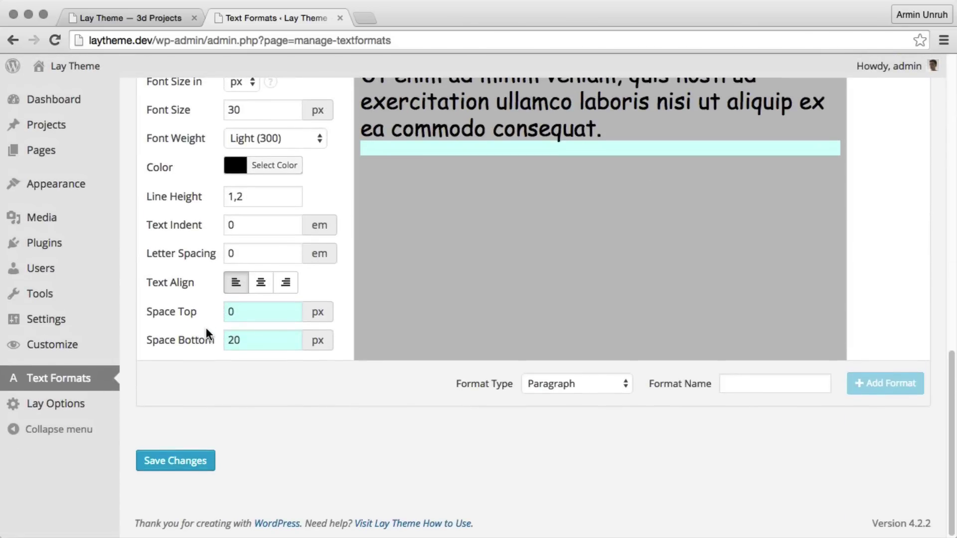
{"action": "left_click", "coordinate": [568, 384]}
{"action": "left_click", "coordinate": [581, 395]}
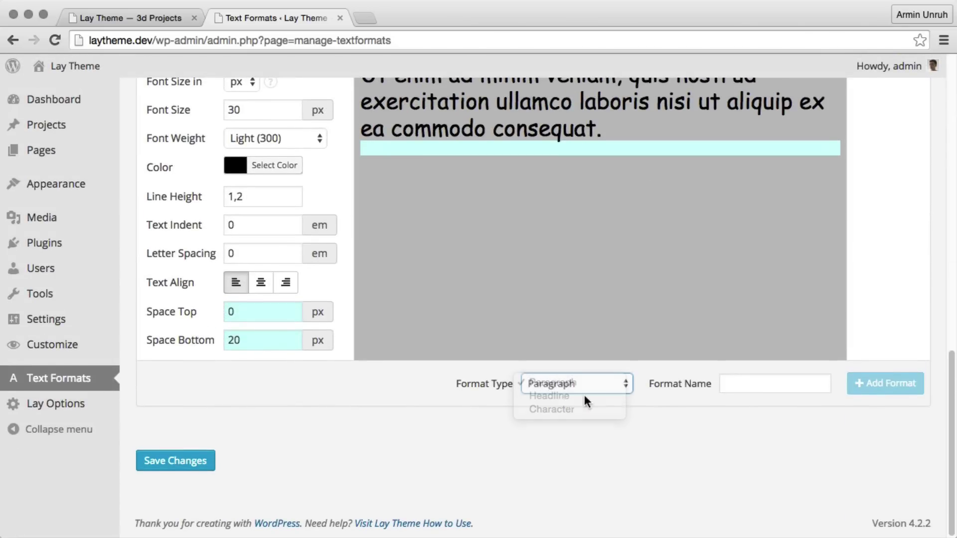
{"action": "left_click", "coordinate": [741, 382]}
{"action": "type", "text": "My"}
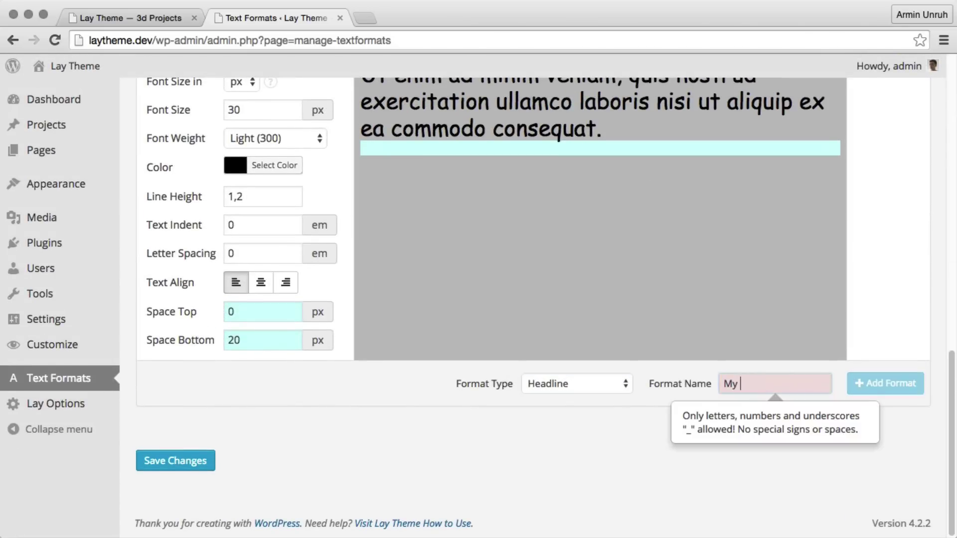
{"action": "key", "text": "BackSpace"}
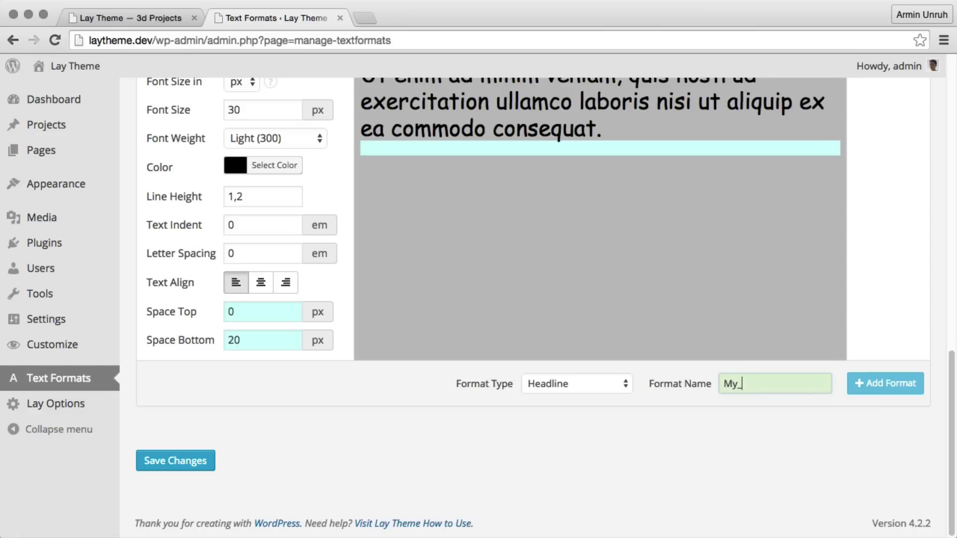
{"action": "type", "text": "_Headline"}
{"action": "left_click", "coordinate": [908, 384]}
- Give My_Headline Helvetica Neue font at 5 % size with line height 1
{"action": "scroll", "coordinate": [632, 419], "scroll_direction": "down", "scroll_amount": 5}
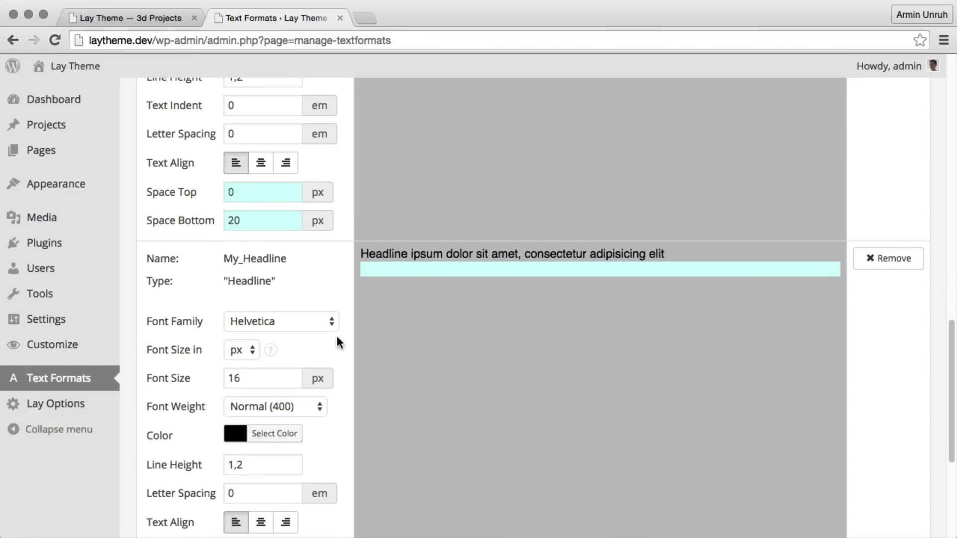
{"action": "left_click", "coordinate": [296, 322]}
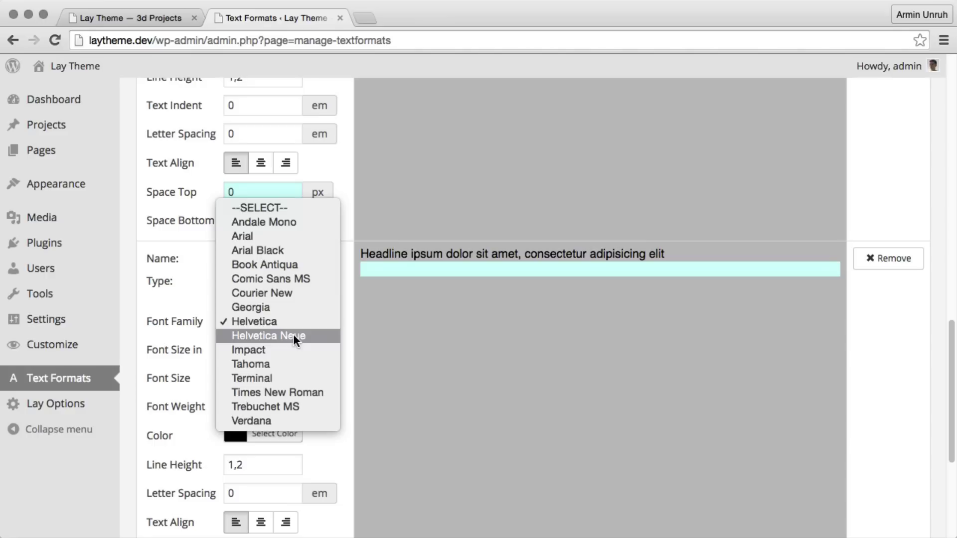
{"action": "left_click", "coordinate": [294, 334]}
{"action": "left_click", "coordinate": [252, 351]}
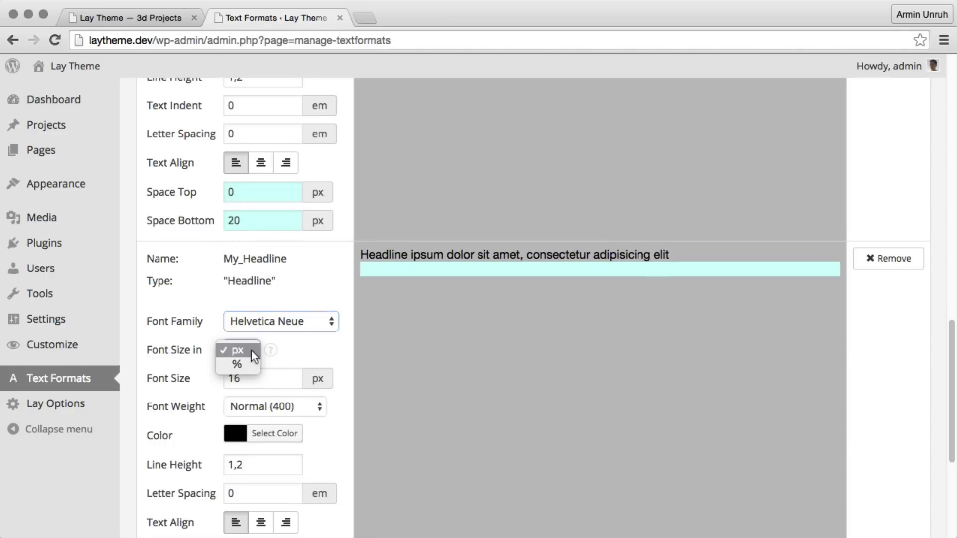
{"action": "left_click", "coordinate": [244, 360]}
{"action": "left_click", "coordinate": [231, 378]}
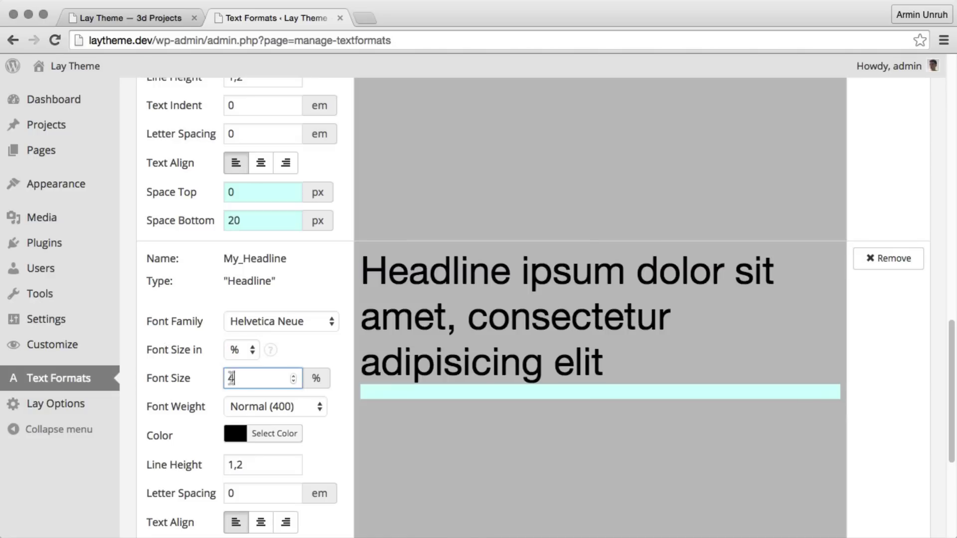
{"action": "key", "text": "BackSpace"}
{"action": "type", "text": "5"}
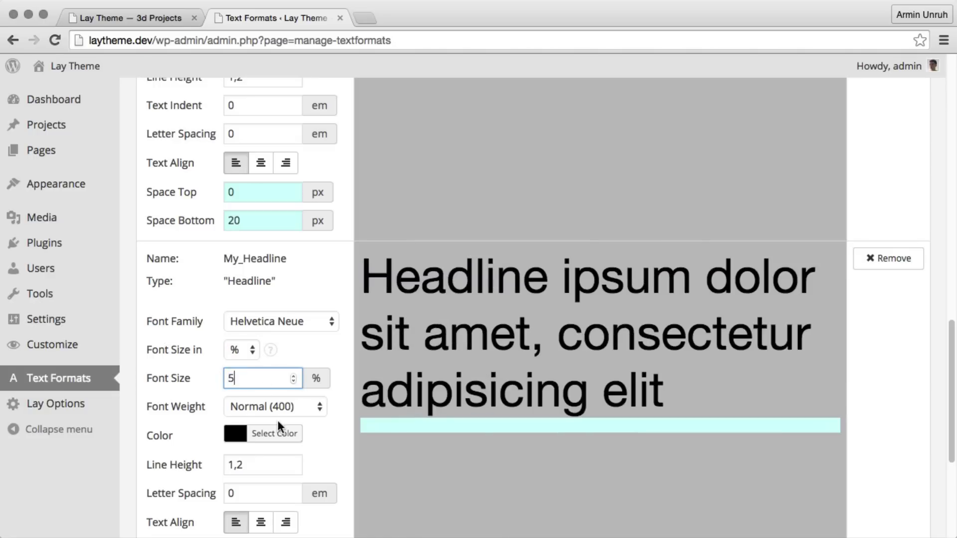
{"action": "left_click_drag", "start_coordinate": [252, 463], "coordinate": [220, 462]}
{"action": "type", "text": "1"}
{"action": "left_click", "coordinate": [400, 470]}
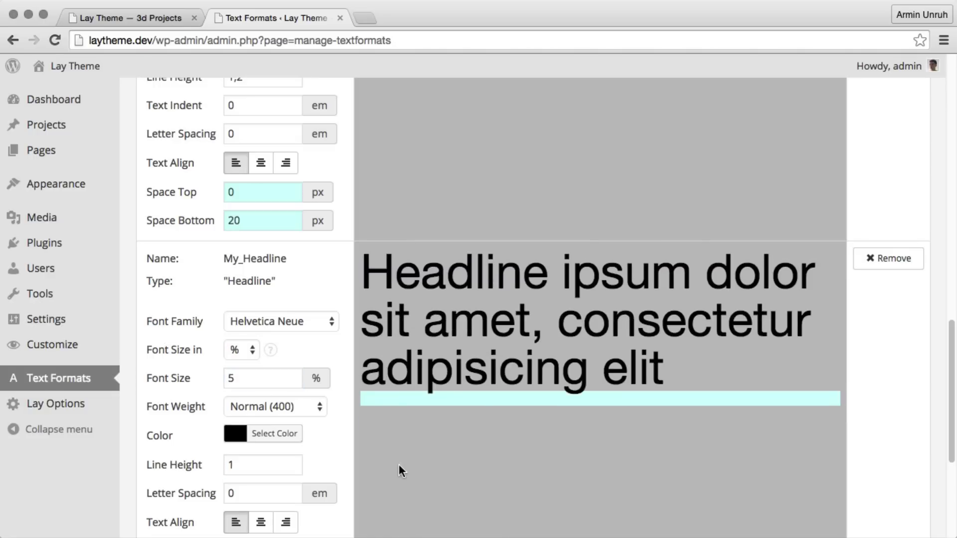
- Set My_Headline's bottom space to 50 px and save the text formats
{"action": "scroll", "coordinate": [399, 461], "scroll_direction": "down", "scroll_amount": 5}
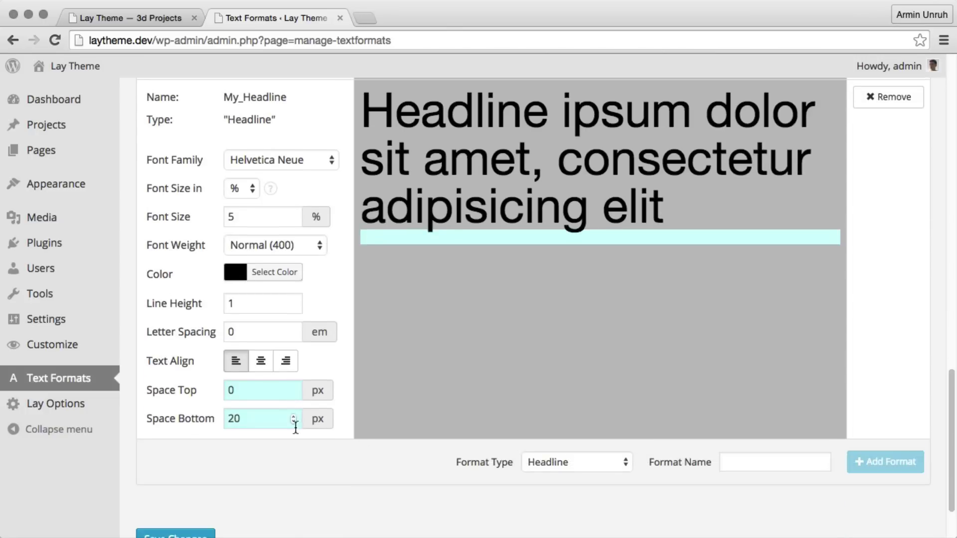
{"action": "scroll", "coordinate": [273, 455], "scroll_direction": "down", "scroll_amount": 3}
{"action": "left_click_drag", "start_coordinate": [240, 340], "coordinate": [218, 344]}
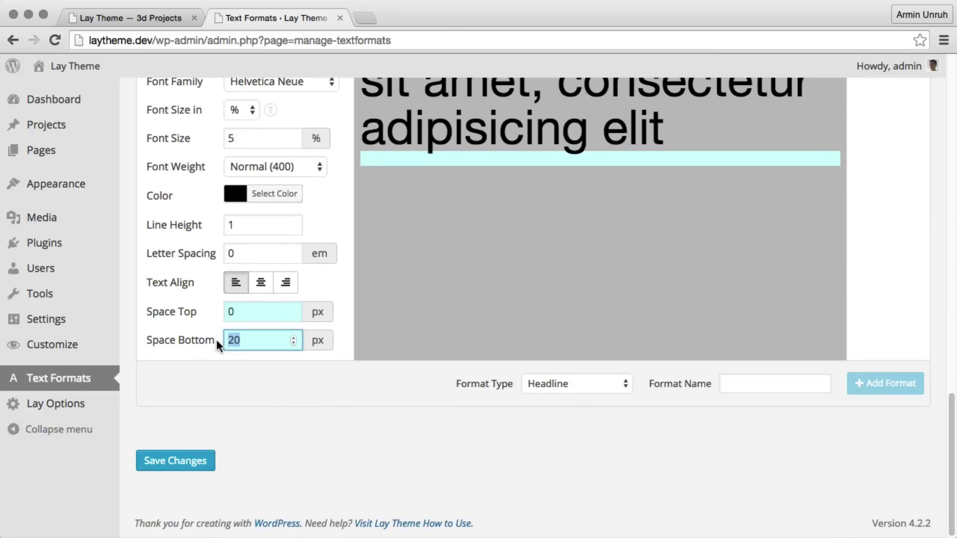
{"action": "type", "text": "50"}
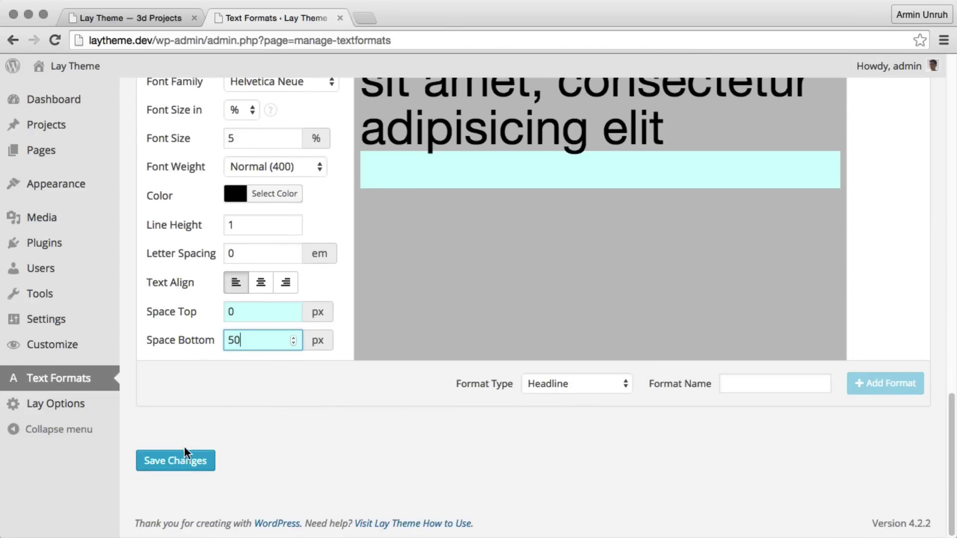
{"action": "left_click", "coordinate": [182, 459]}
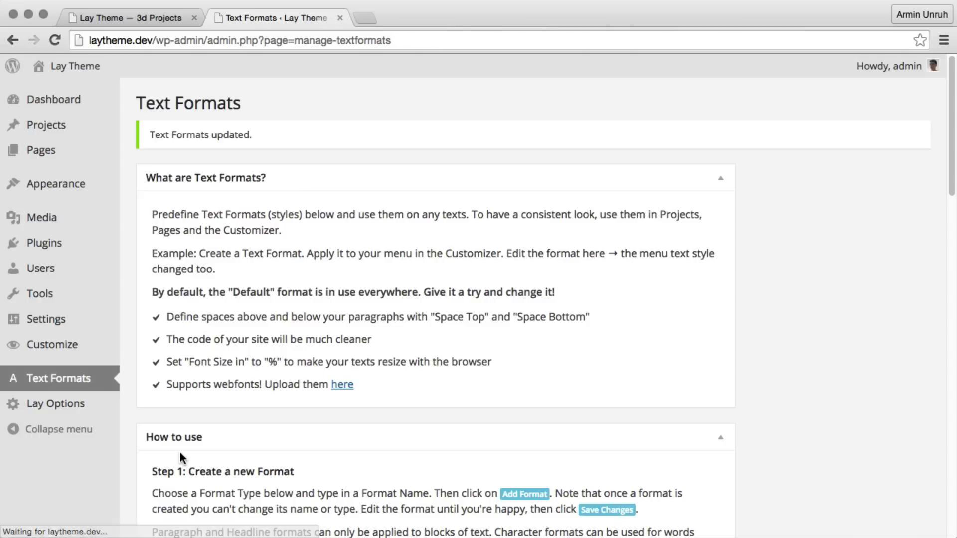
- In My other 3d Project, add a new line 'My Headline' above the lorem text
{"action": "left_click", "coordinate": [75, 128]}
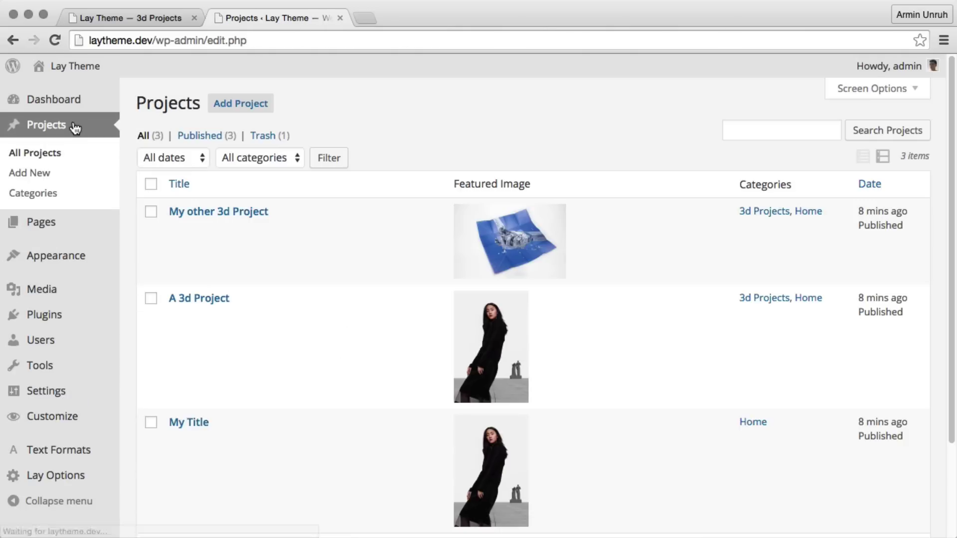
{"action": "left_click", "coordinate": [467, 230]}
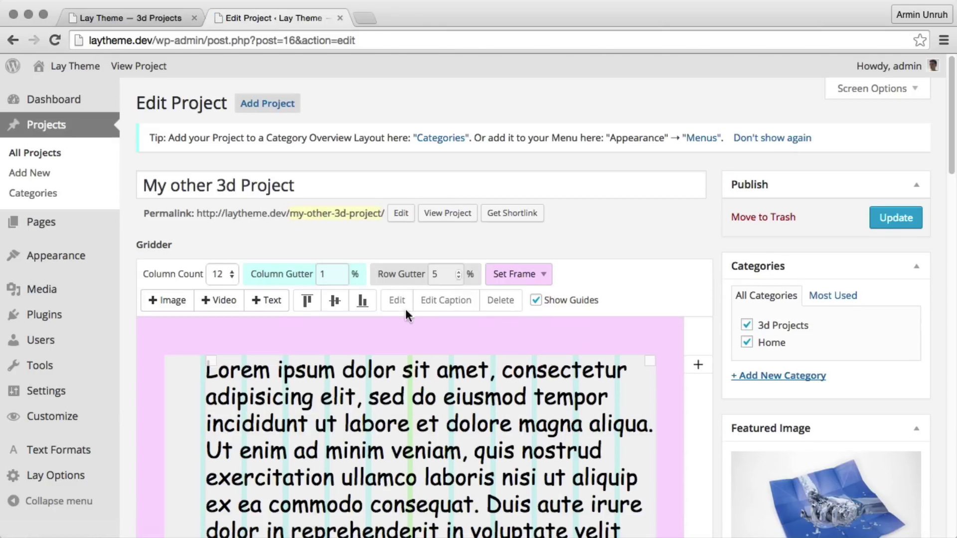
{"action": "double_click", "coordinate": [355, 406]}
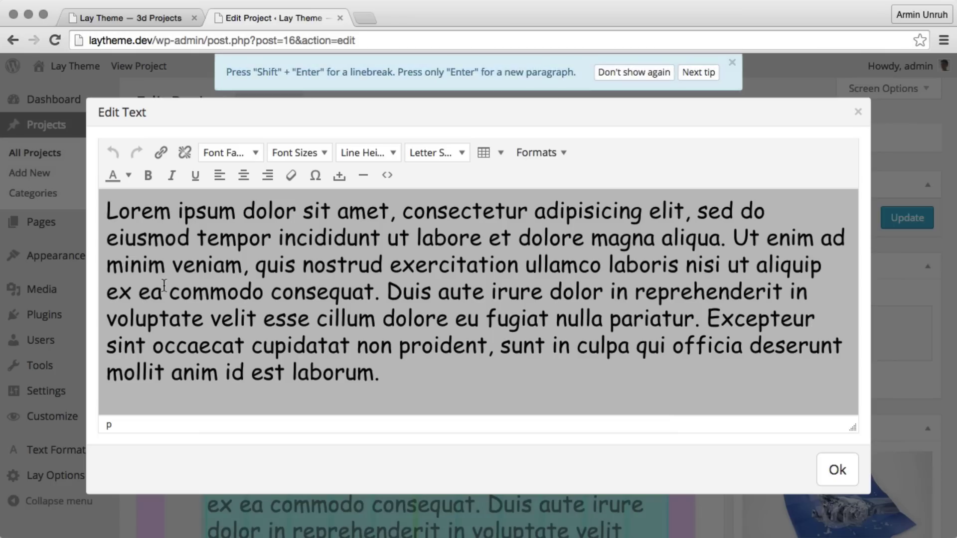
{"action": "key", "text": "Return"}
{"action": "left_click", "coordinate": [140, 206]}
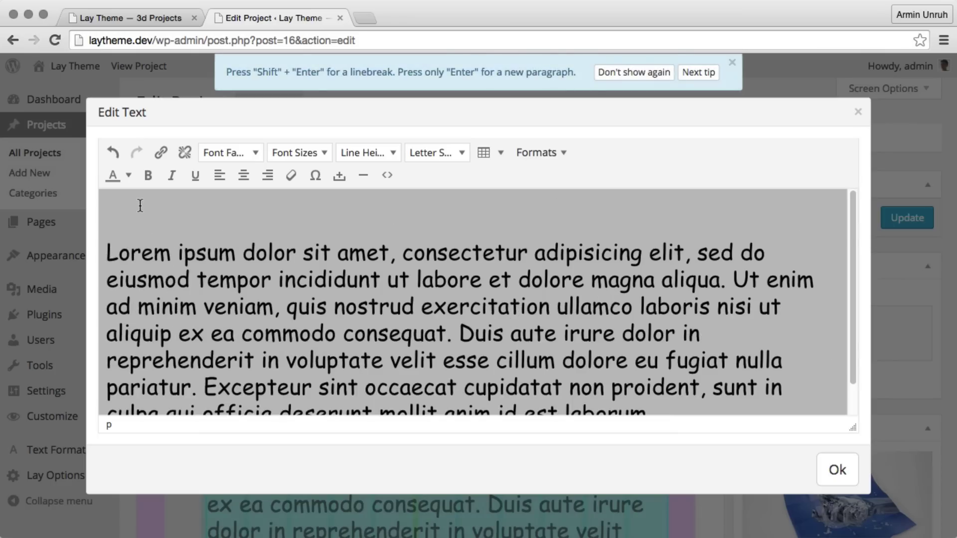
{"action": "type", "text": "My Hea"}
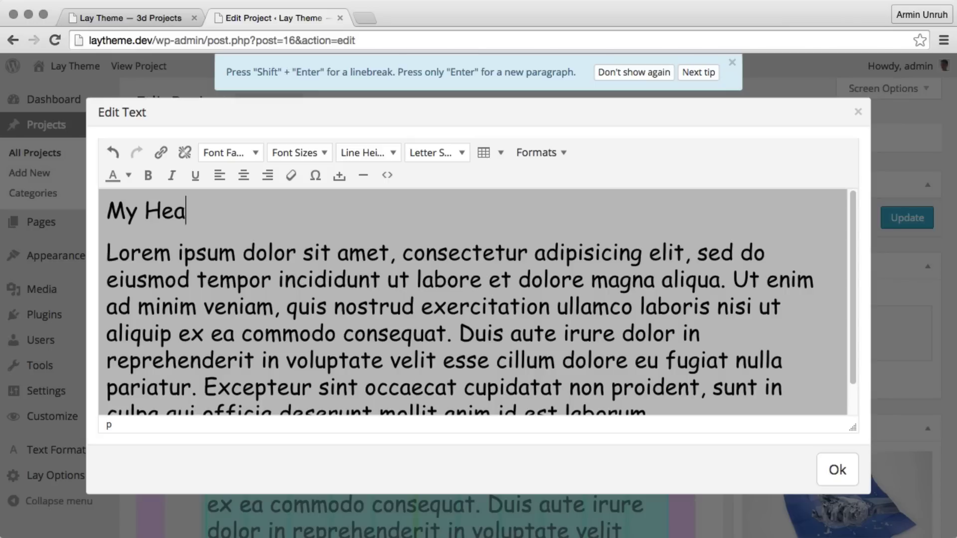
{"action": "type", "text": "dline"}
- Format the 'My Headline' line as Headline > My_Headline and update the project
{"action": "left_click_drag", "start_coordinate": [278, 207], "coordinate": [106, 211]}
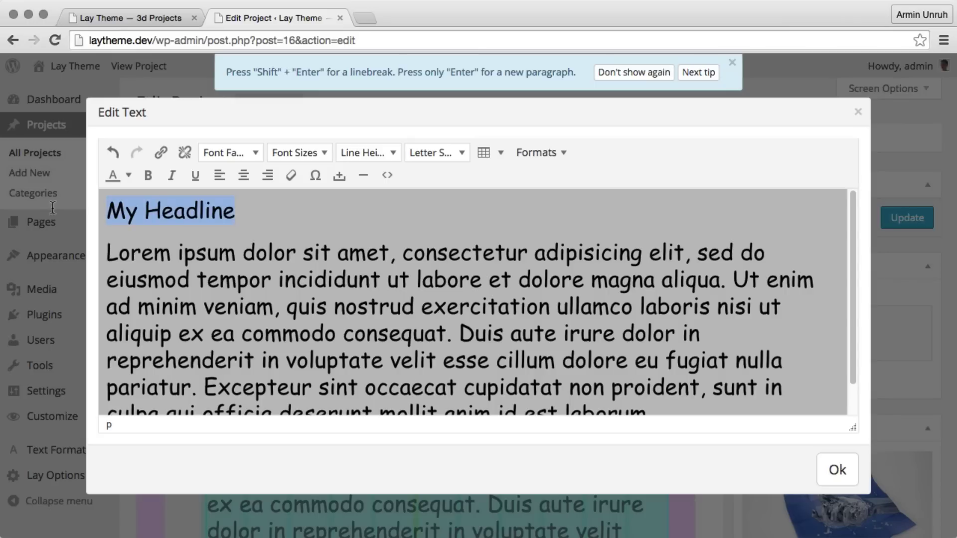
{"action": "left_click", "coordinate": [563, 154]}
{"action": "mouse_move", "coordinate": [556, 205]}
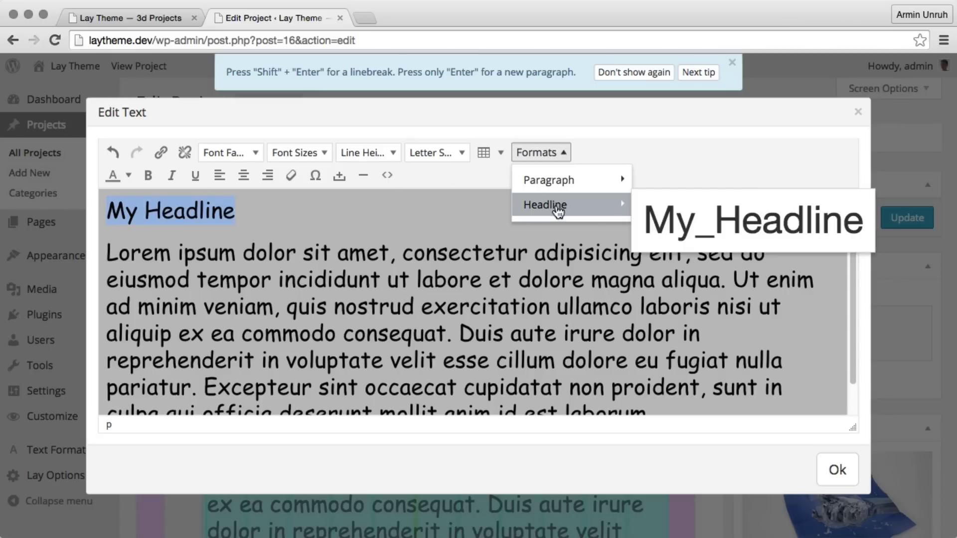
{"action": "left_click", "coordinate": [686, 227]}
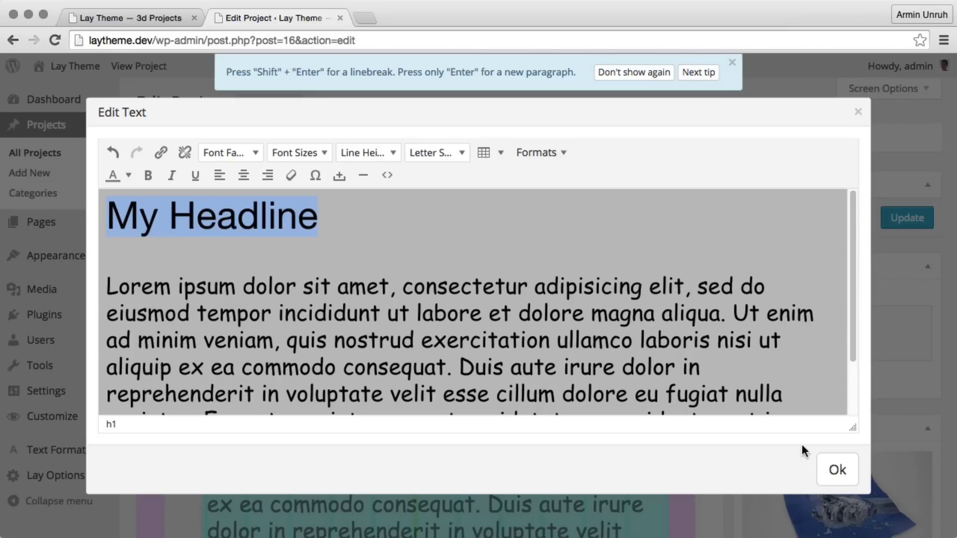
{"action": "left_click", "coordinate": [828, 468]}
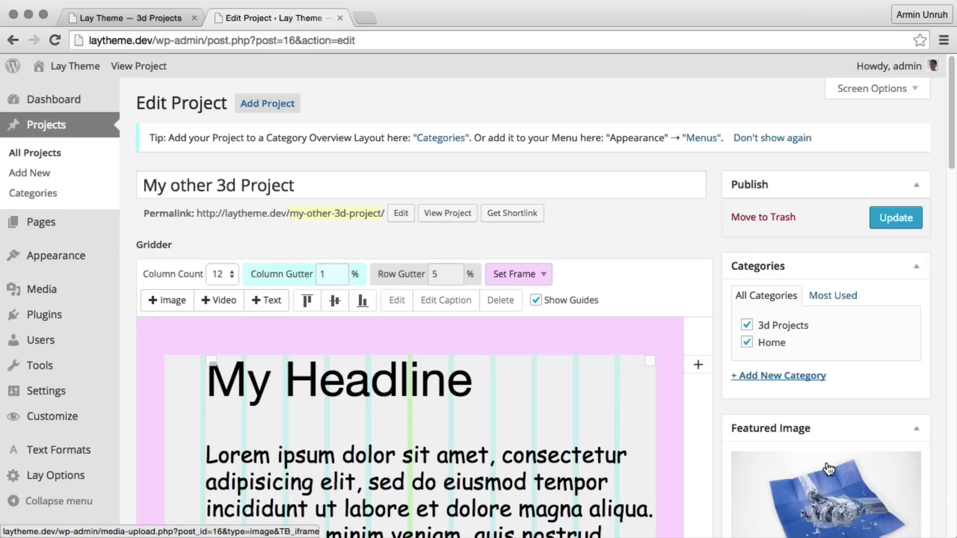
{"action": "left_click", "coordinate": [903, 217]}
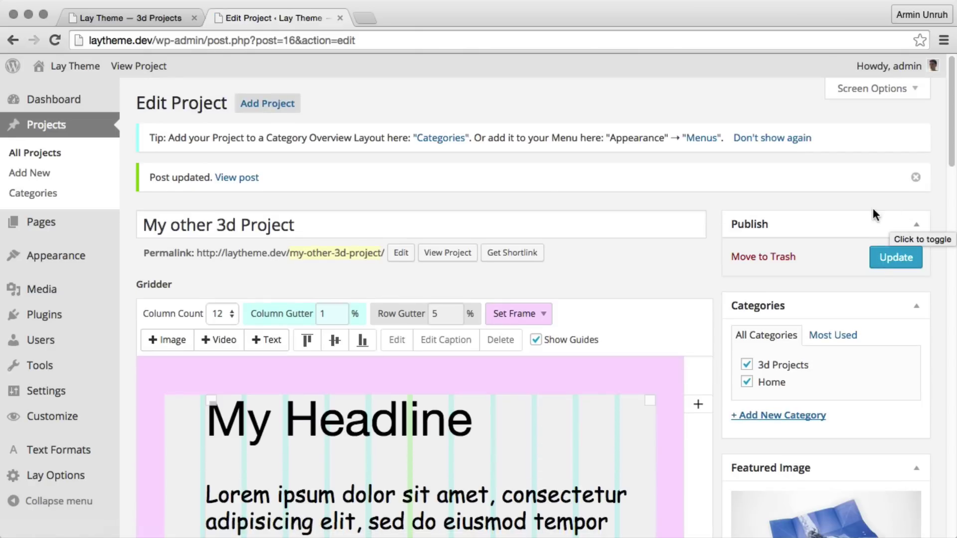
{"action": "left_click", "coordinate": [239, 181]}
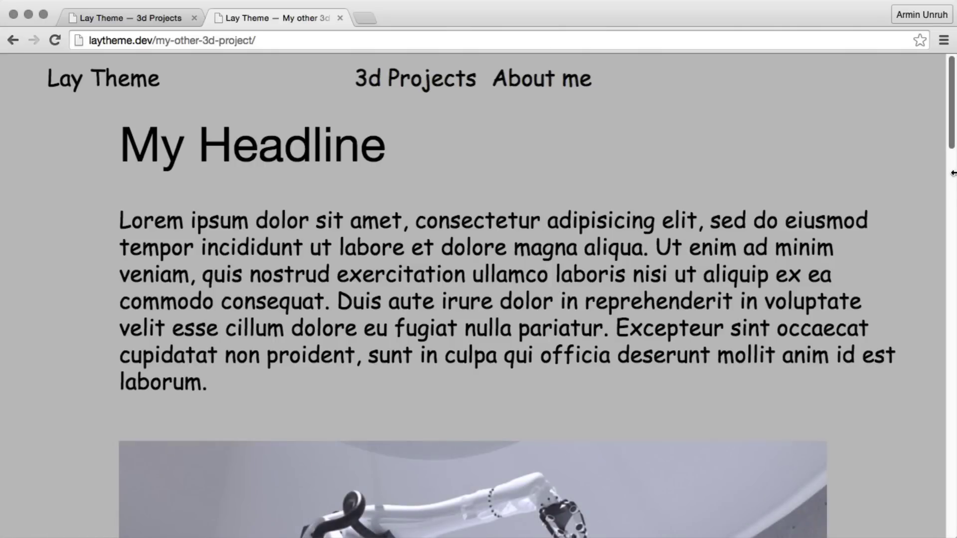
{"action": "mouse_move", "coordinate": [952, 174]}
{"action": "left_mouse_down"}
{"action": "mouse_move", "coordinate": [293, 172]}
{"action": "mouse_move", "coordinate": [955, 172]}
{"action": "left_mouse_up"}
{"action": "left_click", "coordinate": [6, 45]}
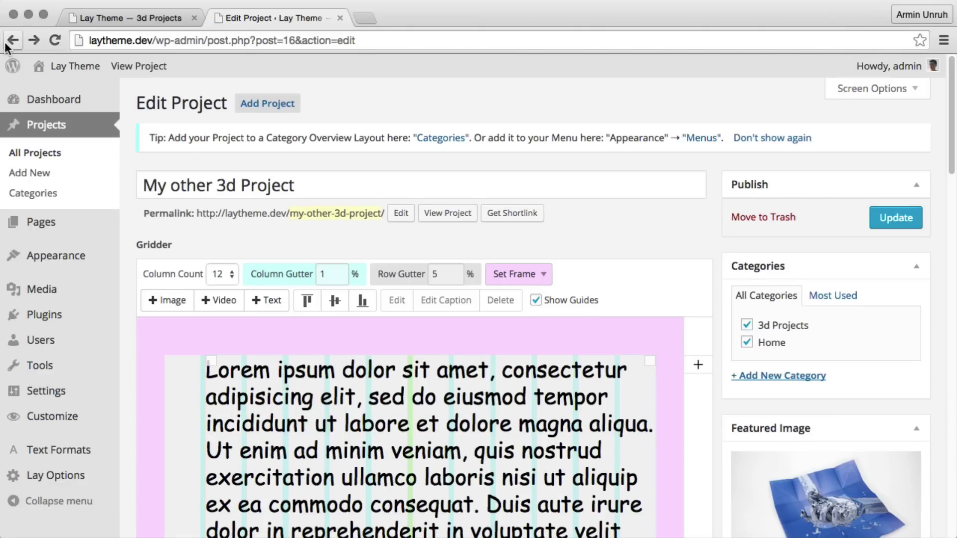
- In the Customizer, set the Site Title text format to My_Headline and publish
{"action": "left_click", "coordinate": [39, 416]}
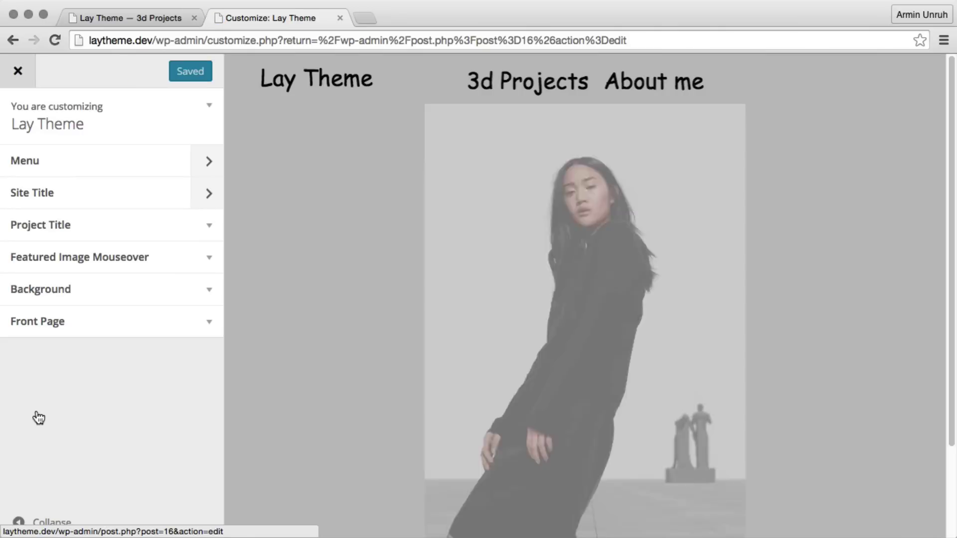
{"action": "left_click", "coordinate": [69, 200]}
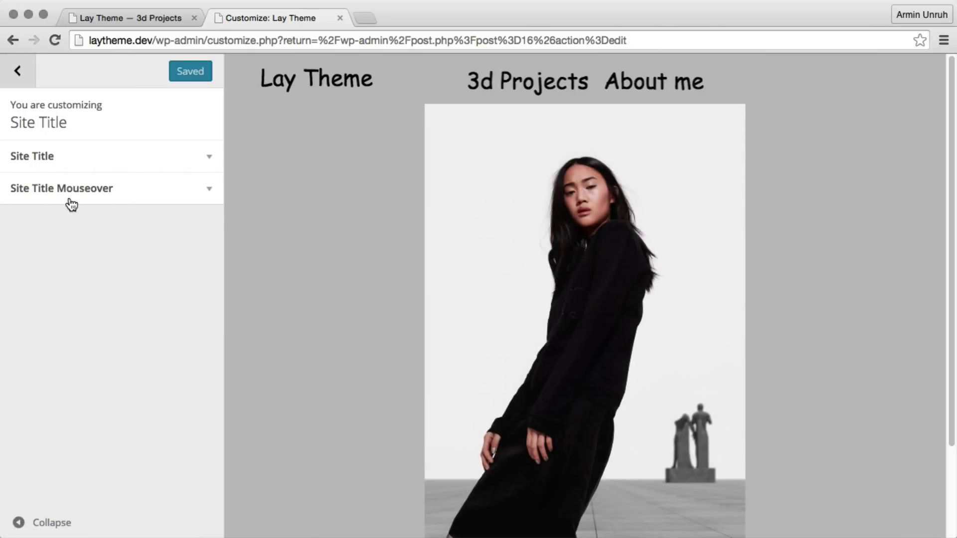
{"action": "left_click", "coordinate": [72, 172]}
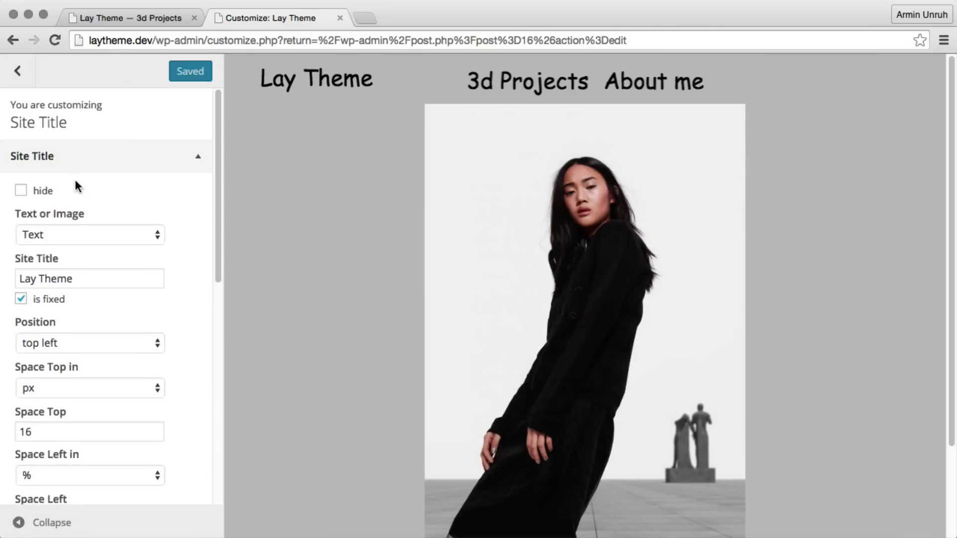
{"action": "scroll", "coordinate": [76, 240], "scroll_direction": "down", "scroll_amount": 8}
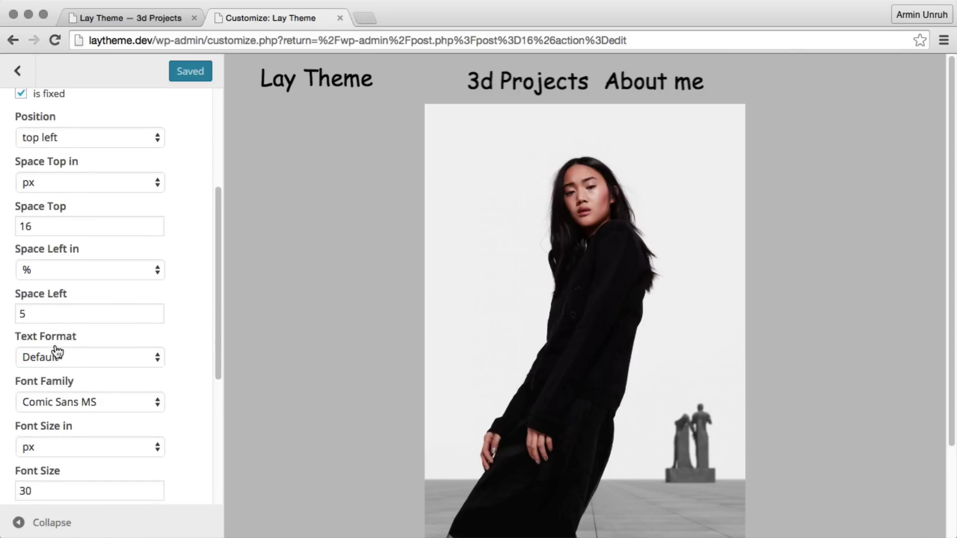
{"action": "left_click", "coordinate": [57, 352]}
{"action": "left_click", "coordinate": [47, 372]}
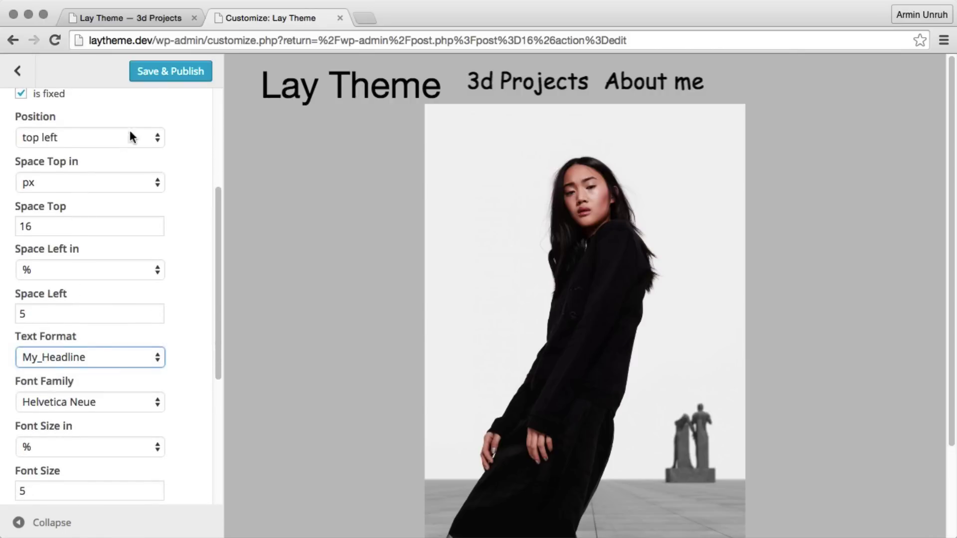
{"action": "left_click", "coordinate": [152, 75]}
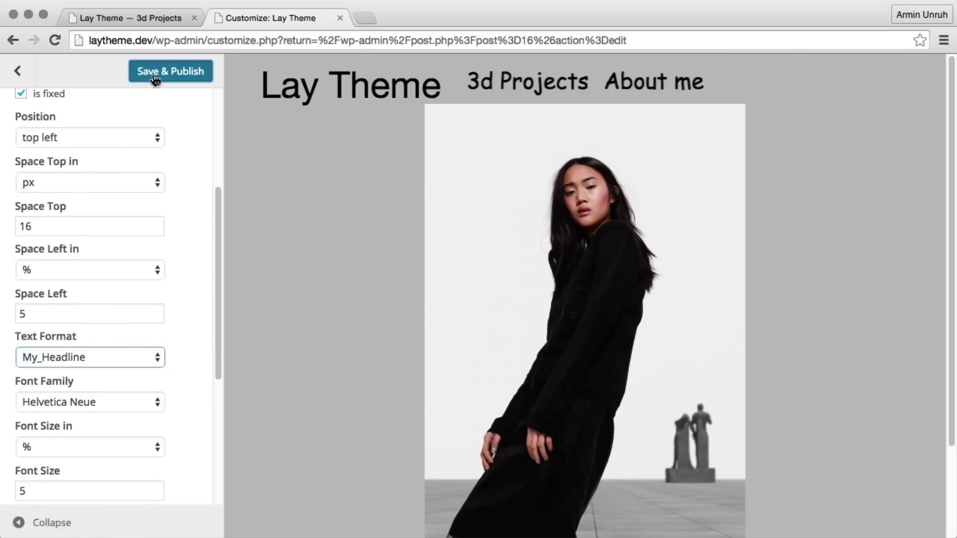
{"action": "left_click", "coordinate": [18, 75]}
{"action": "left_click", "coordinate": [18, 74]}
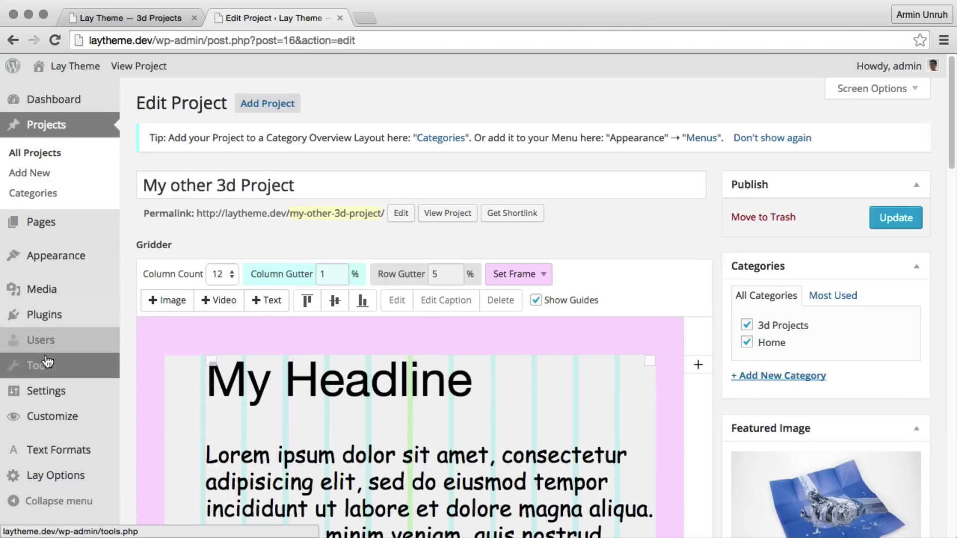
- Give the My_Headline text format white colour and Comic Sans MS font, then save changes
{"action": "left_click", "coordinate": [58, 449]}
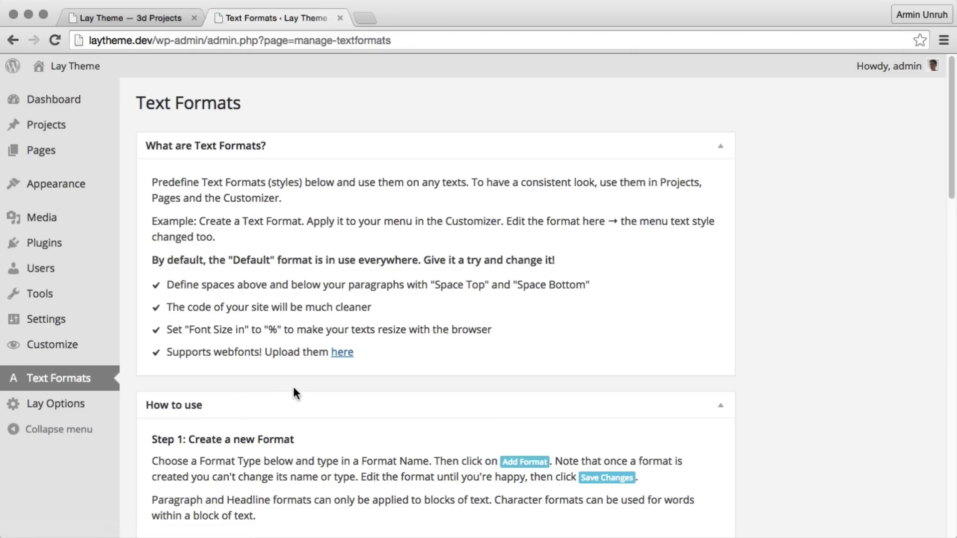
{"action": "scroll", "coordinate": [293, 388], "scroll_direction": "down", "scroll_amount": 20}
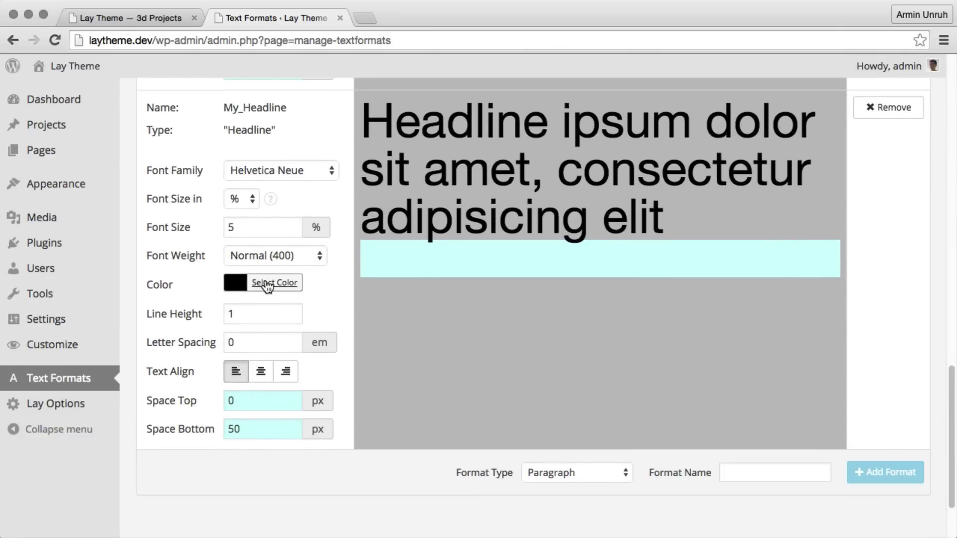
{"action": "left_click", "coordinate": [267, 284]}
{"action": "left_click", "coordinate": [243, 315]}
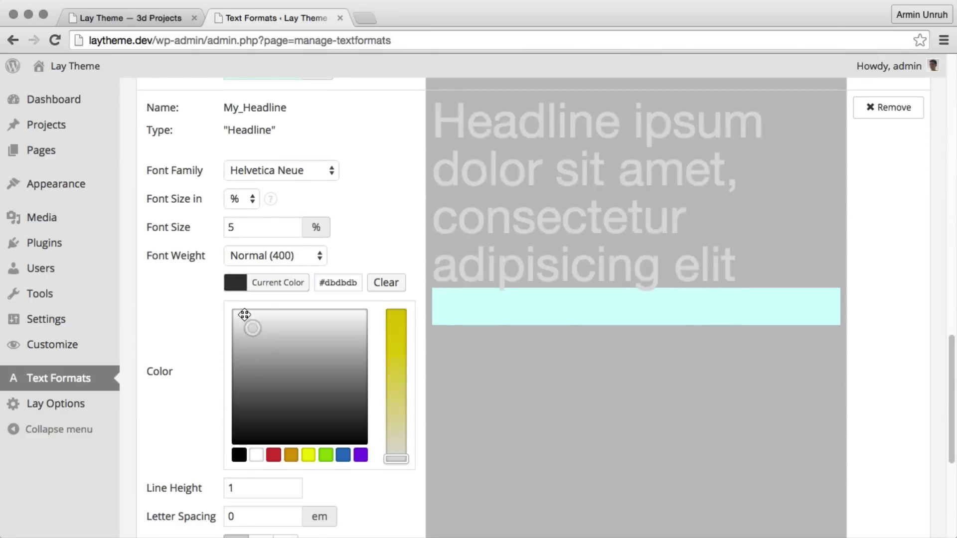
{"action": "left_click", "coordinate": [195, 261]}
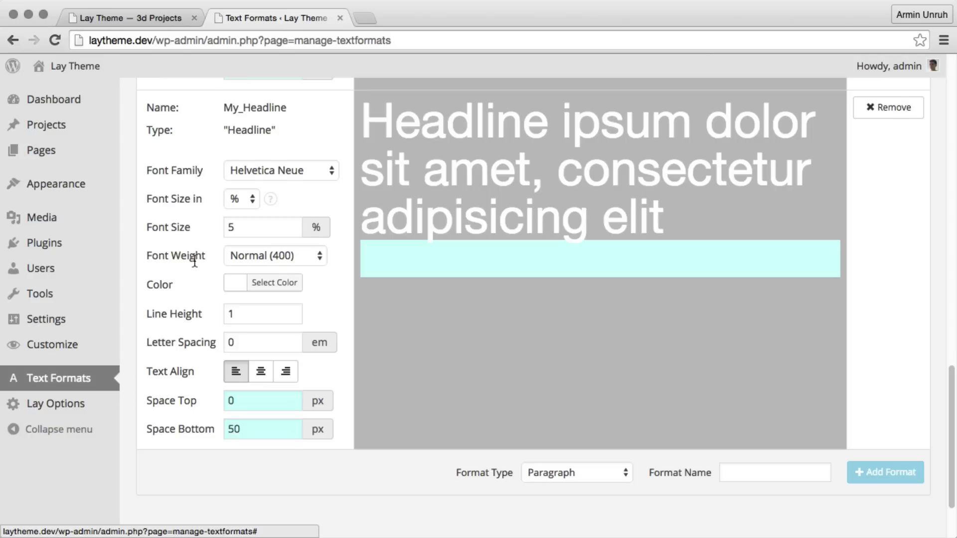
{"action": "left_click", "coordinate": [291, 172]}
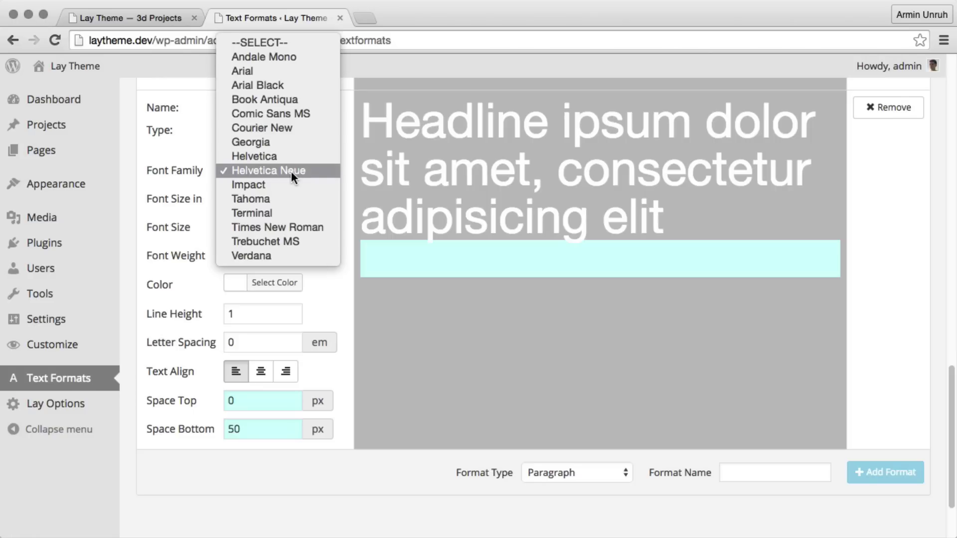
{"action": "left_click", "coordinate": [291, 115]}
{"action": "scroll", "coordinate": [291, 489], "scroll_direction": "down", "scroll_amount": 3}
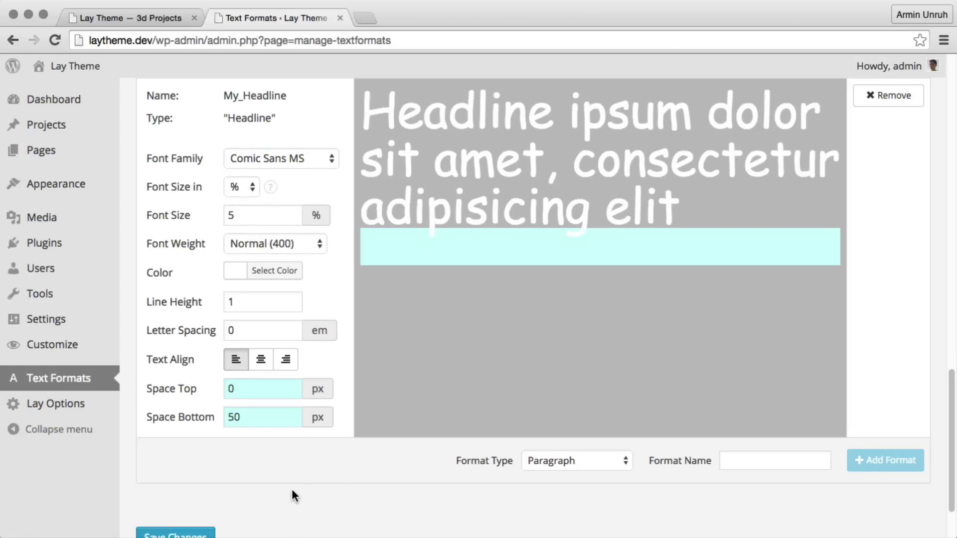
{"action": "left_click", "coordinate": [191, 484]}
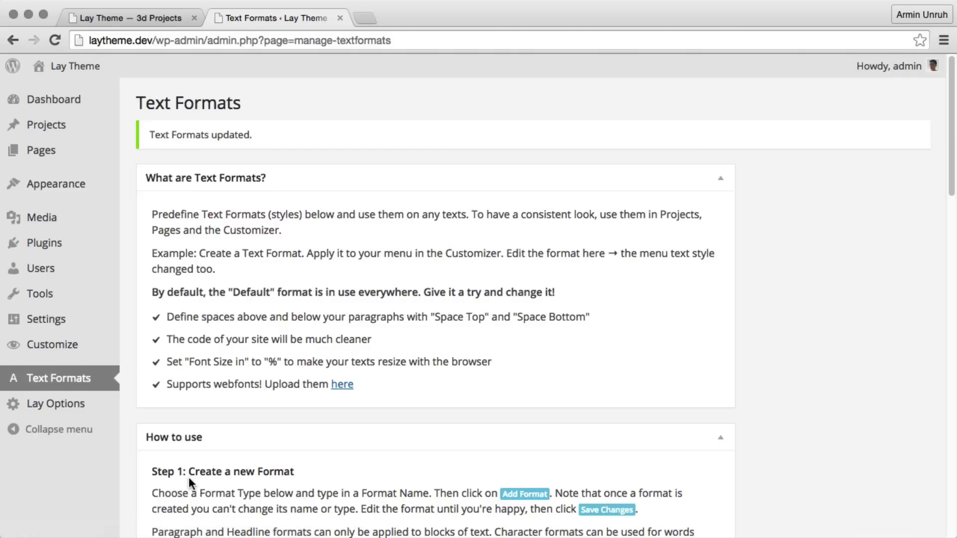
- Reload the live site, open My other 3d Project, and check it at a narrower window width
{"action": "left_click", "coordinate": [169, 19]}
{"action": "left_click", "coordinate": [58, 42]}
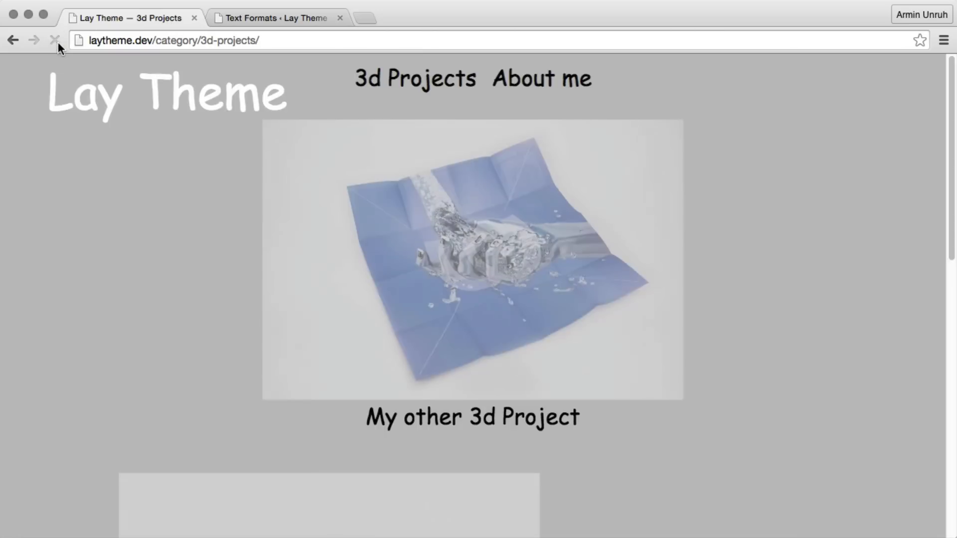
{"action": "left_click", "coordinate": [359, 258]}
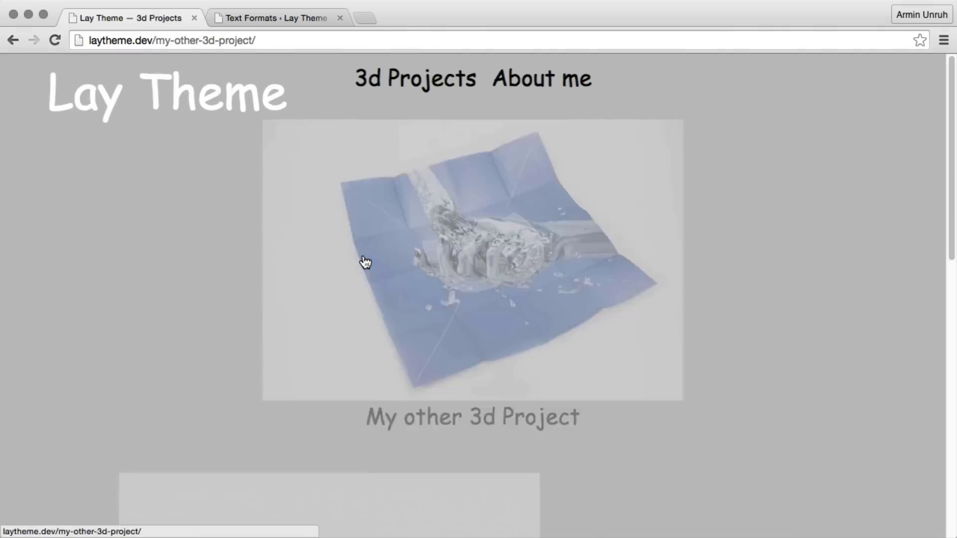
{"action": "mouse_move", "coordinate": [953, 175]}
{"action": "left_mouse_down"}
{"action": "mouse_move", "coordinate": [687, 171]}
{"action": "mouse_move", "coordinate": [953, 169]}
{"action": "left_mouse_up"}
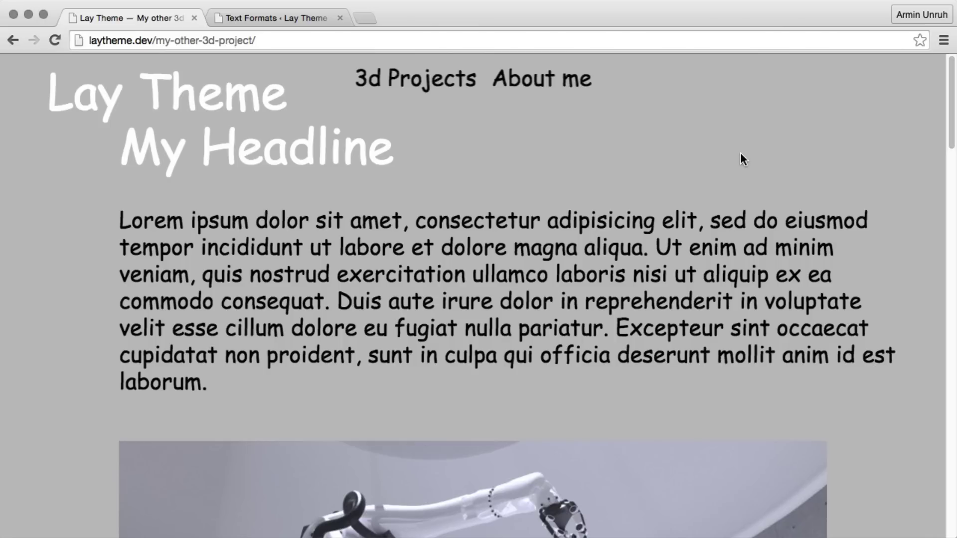